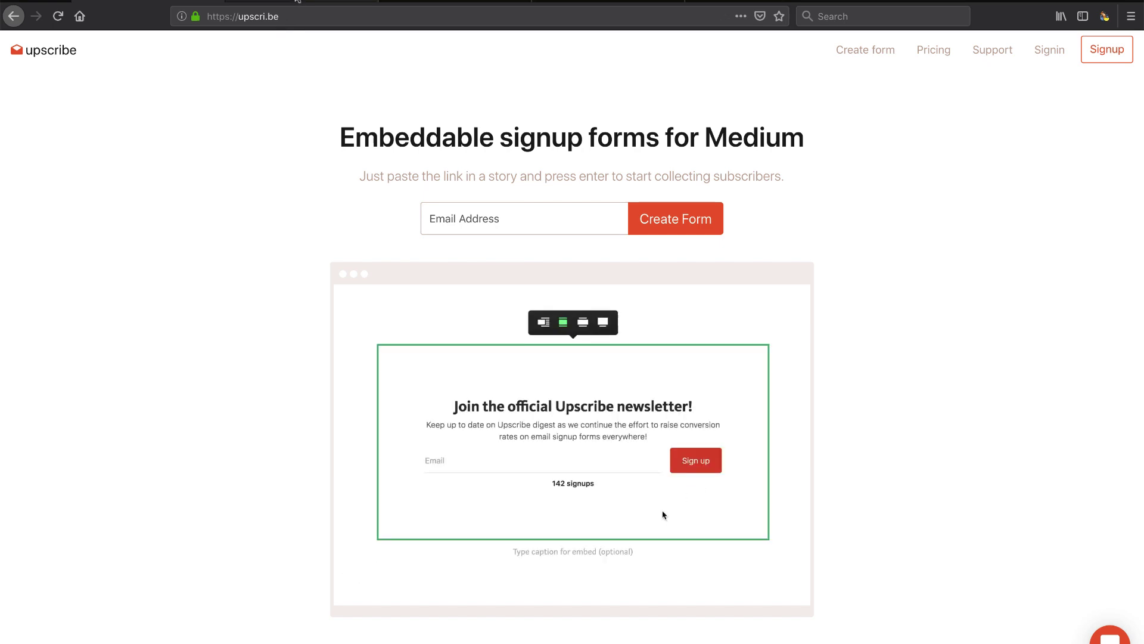
Step: Switch to the Medium profile and scroll through its page
left_click(297, 2)
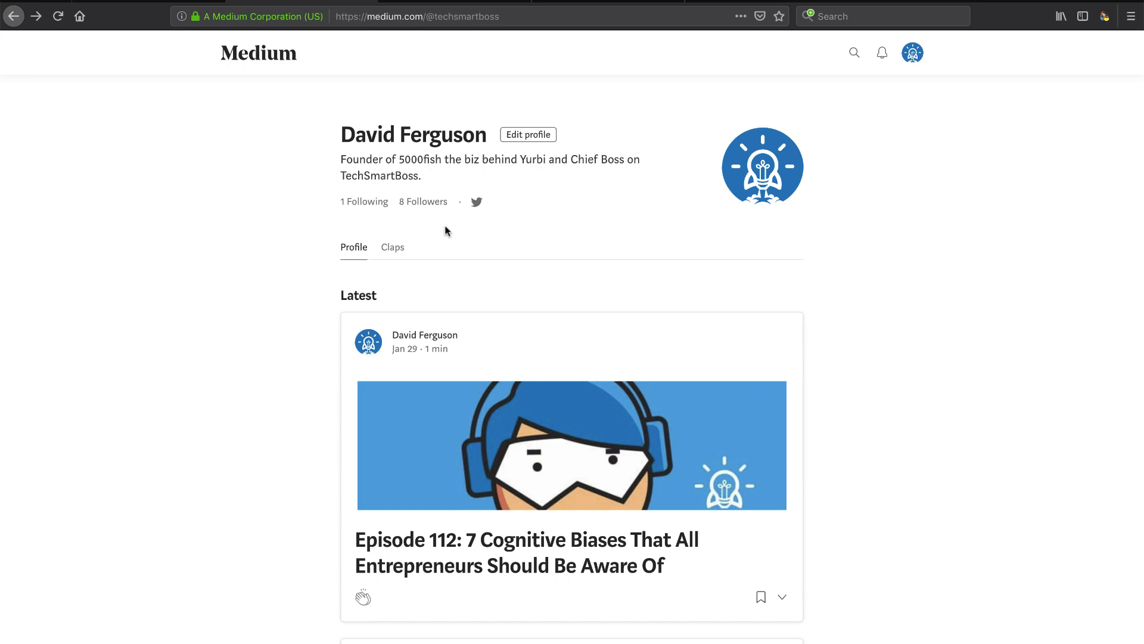
scroll(447, 231, "down", 3)
scroll(456, 377, "down", 2)
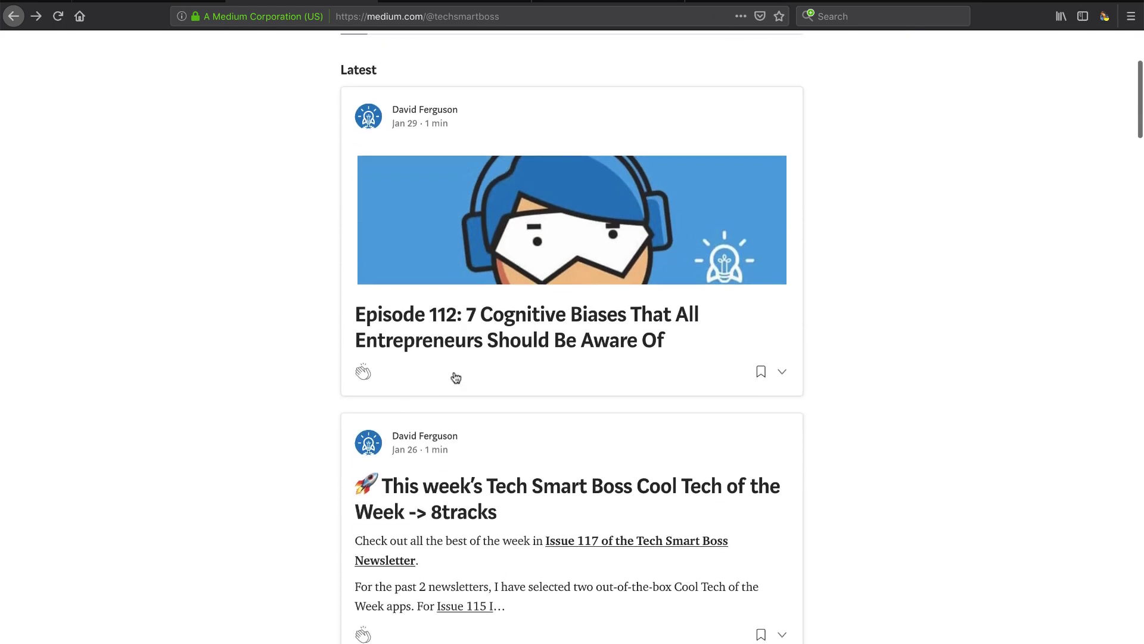
scroll(467, 454, "down", 2)
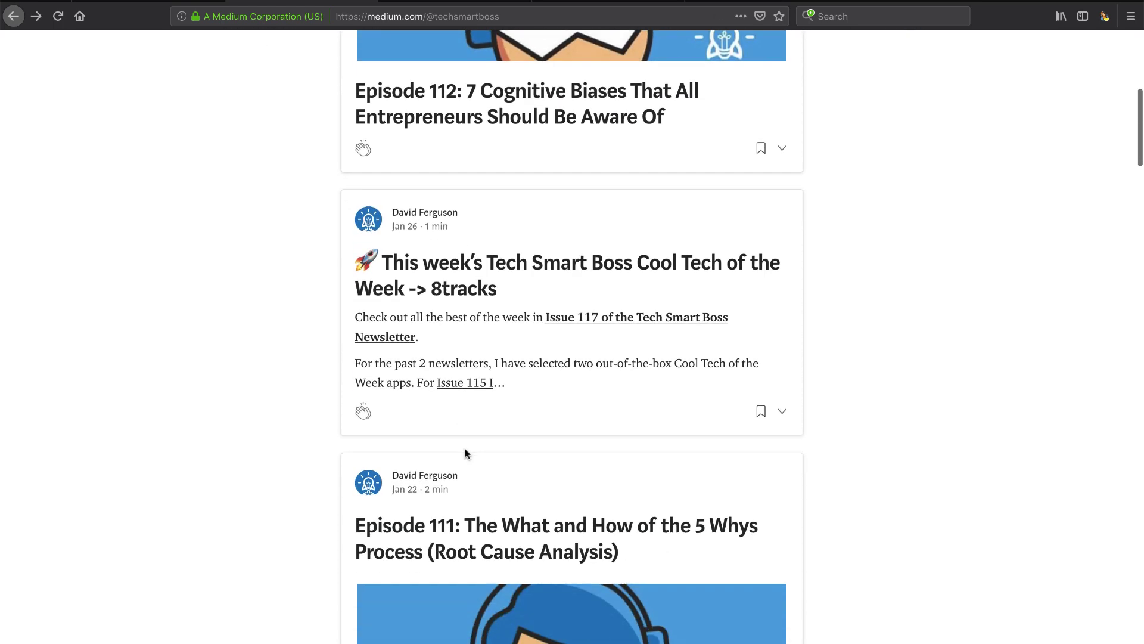
scroll(466, 454, "down", 5)
scroll(467, 454, "down", 7)
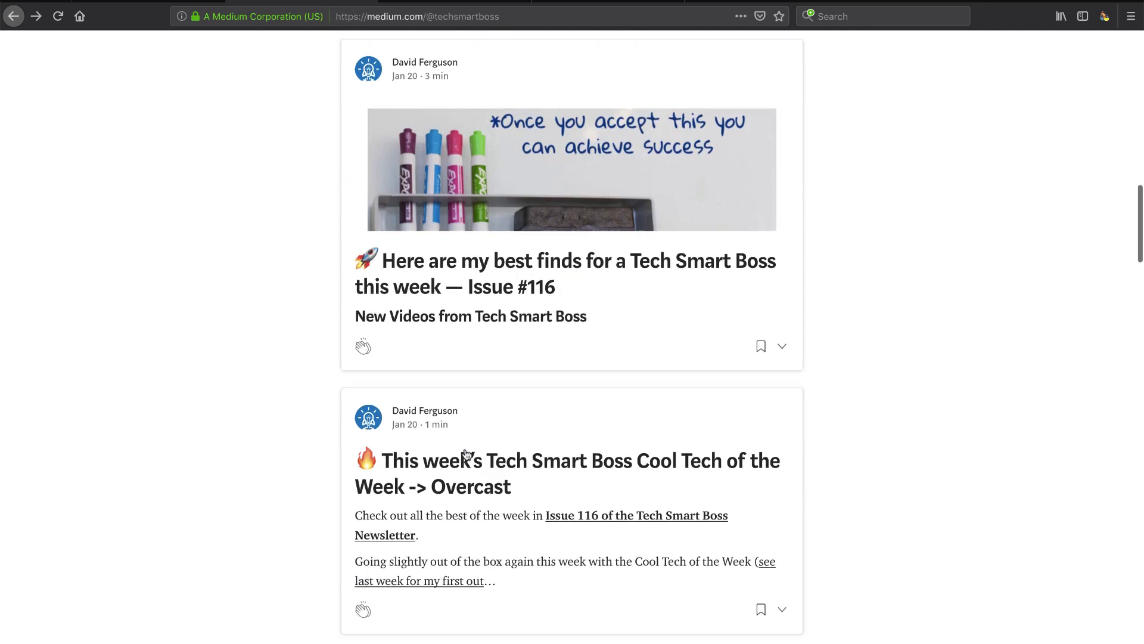
scroll(467, 454, "up", 15)
scroll(466, 454, "up", 2)
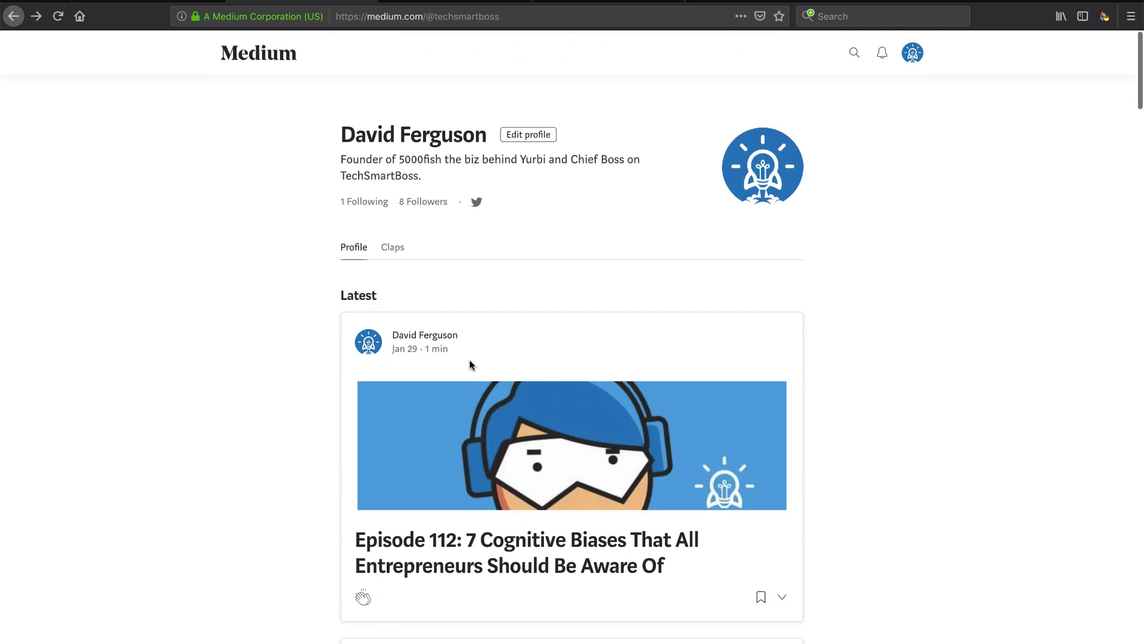
Step: Return to the Upscribe homepage and browse down and back up its content
left_click(160, 2)
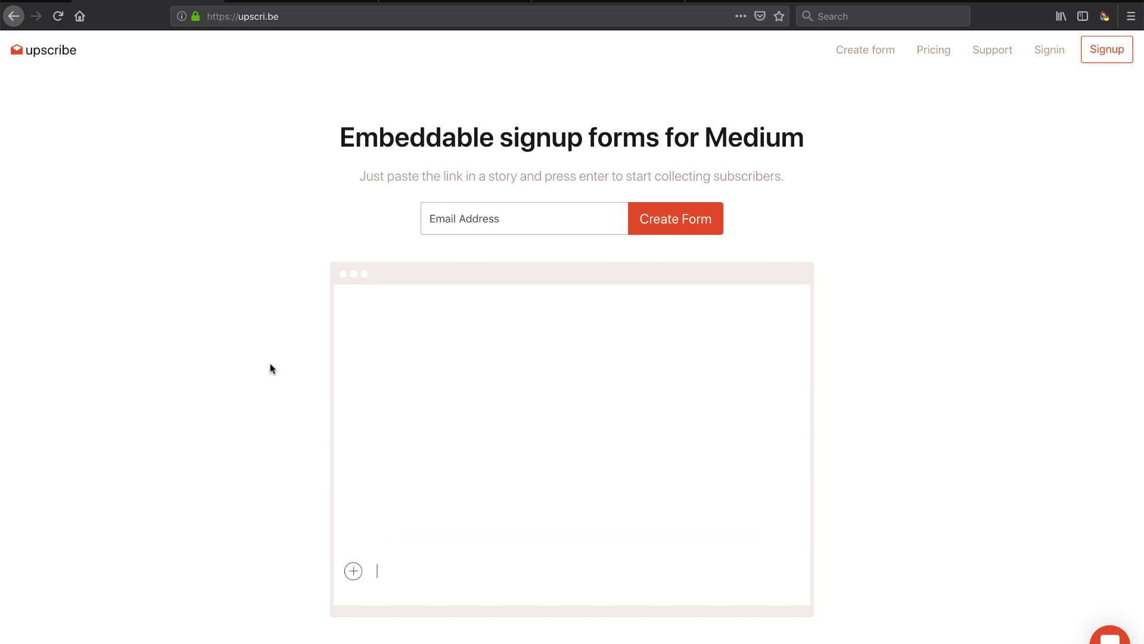
scroll(270, 368, "down", 2)
scroll(270, 364, "down", 5)
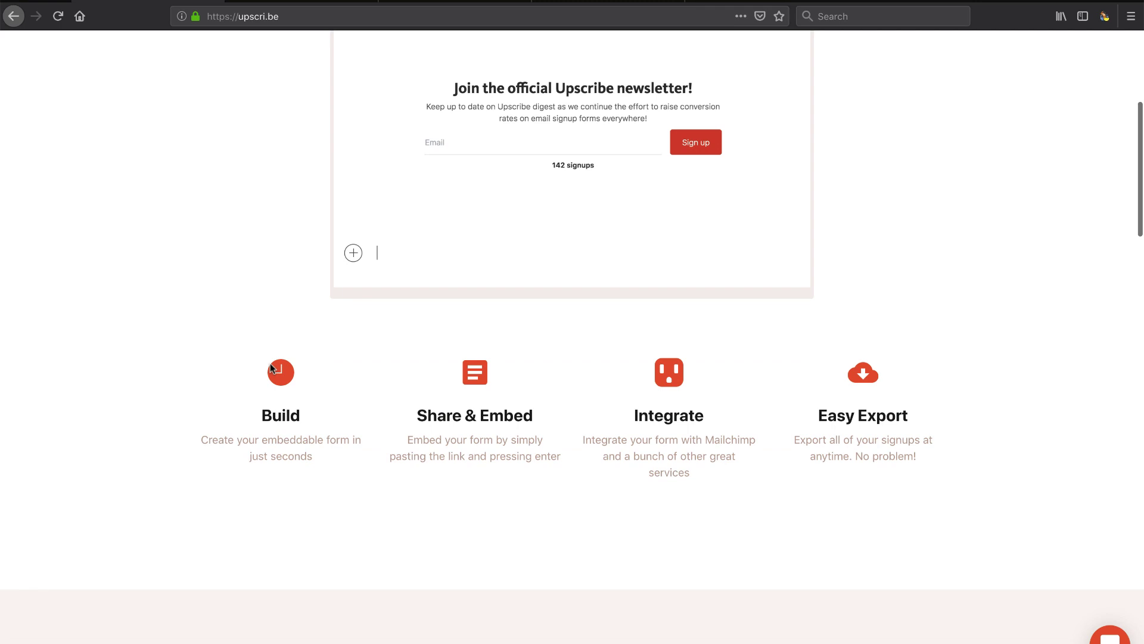
scroll(271, 368, "down", 8)
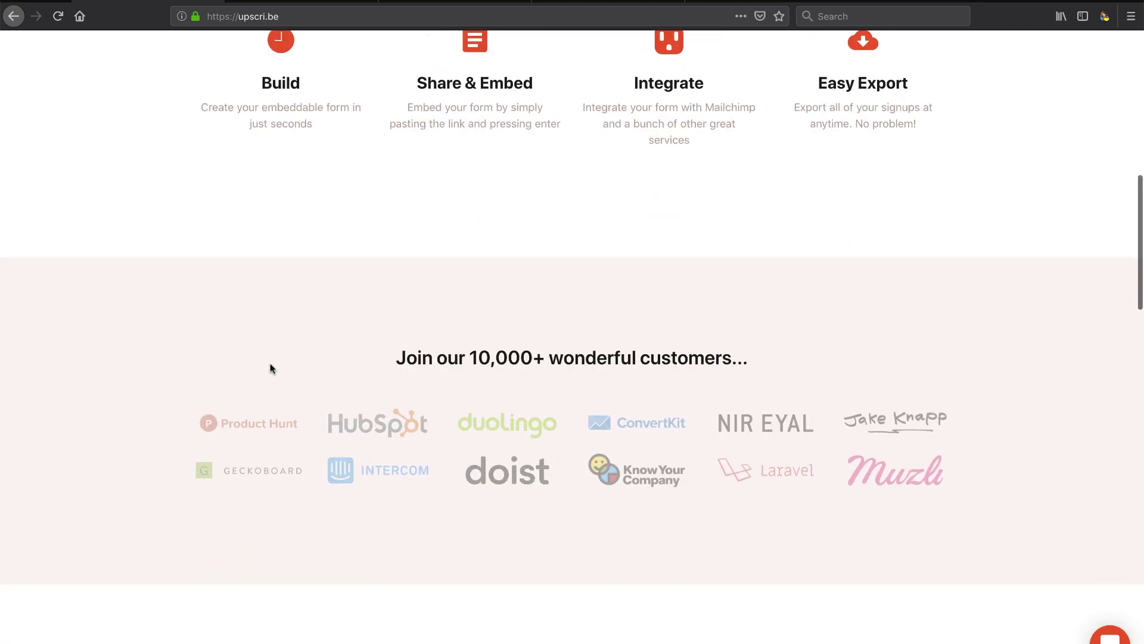
scroll(270, 368, "down", 1)
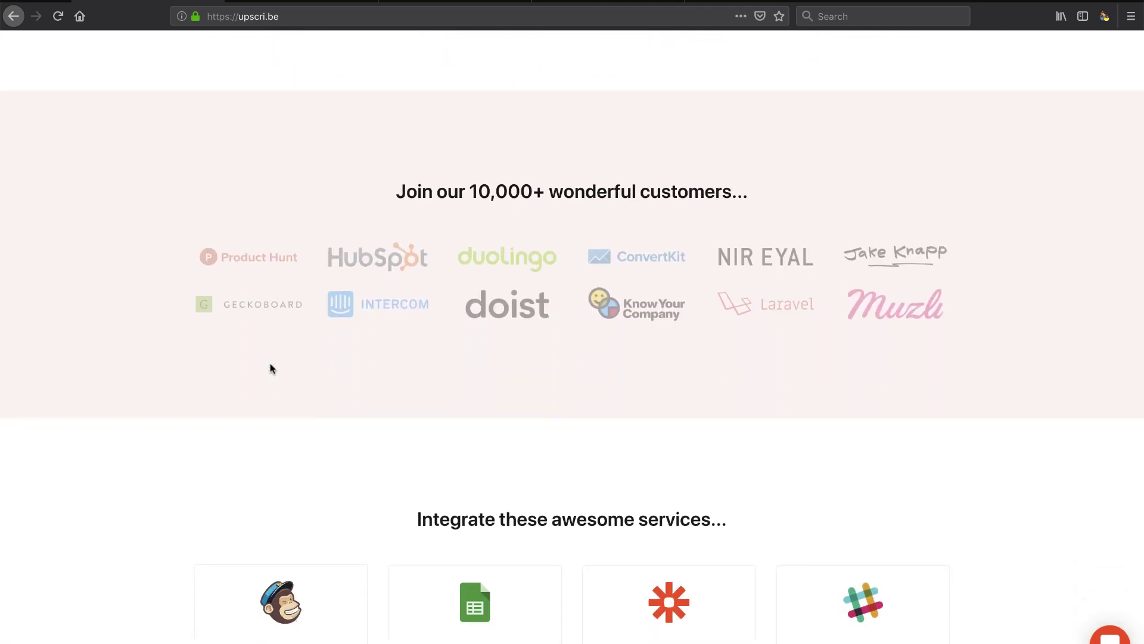
scroll(270, 369, "down", 3)
scroll(302, 368, "down", 4)
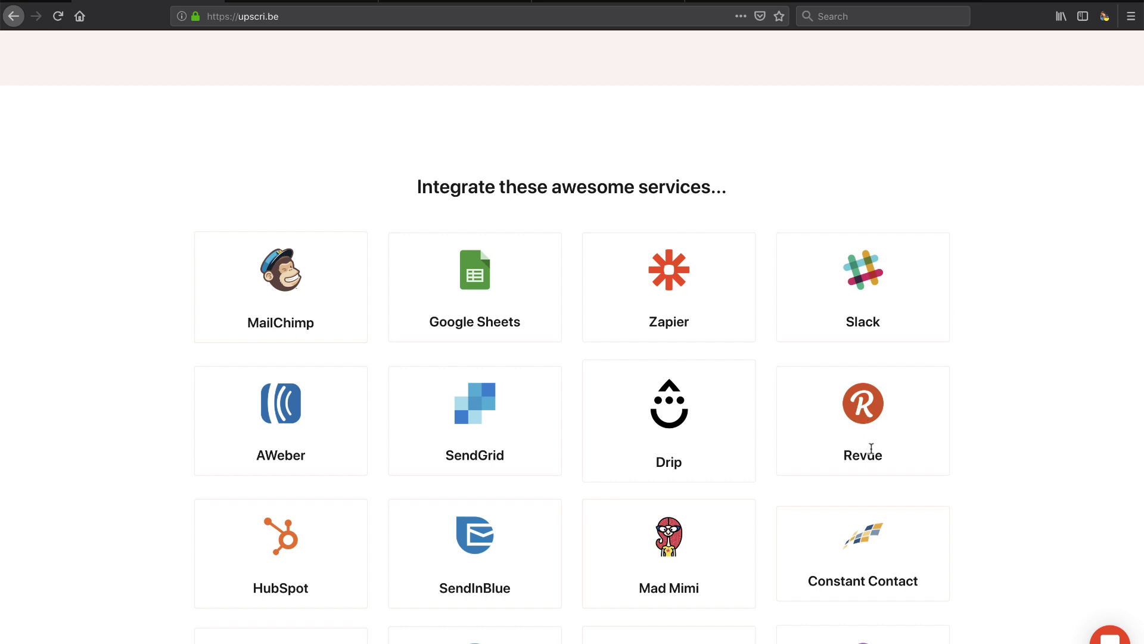
scroll(872, 450, "down", 8)
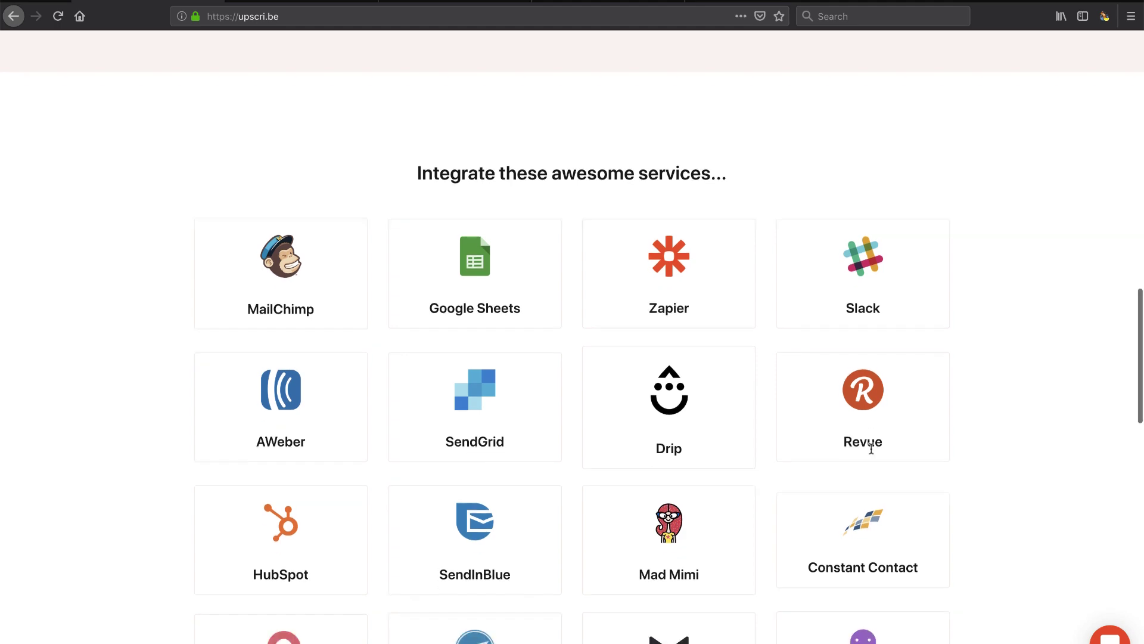
scroll(871, 453, "up", 8)
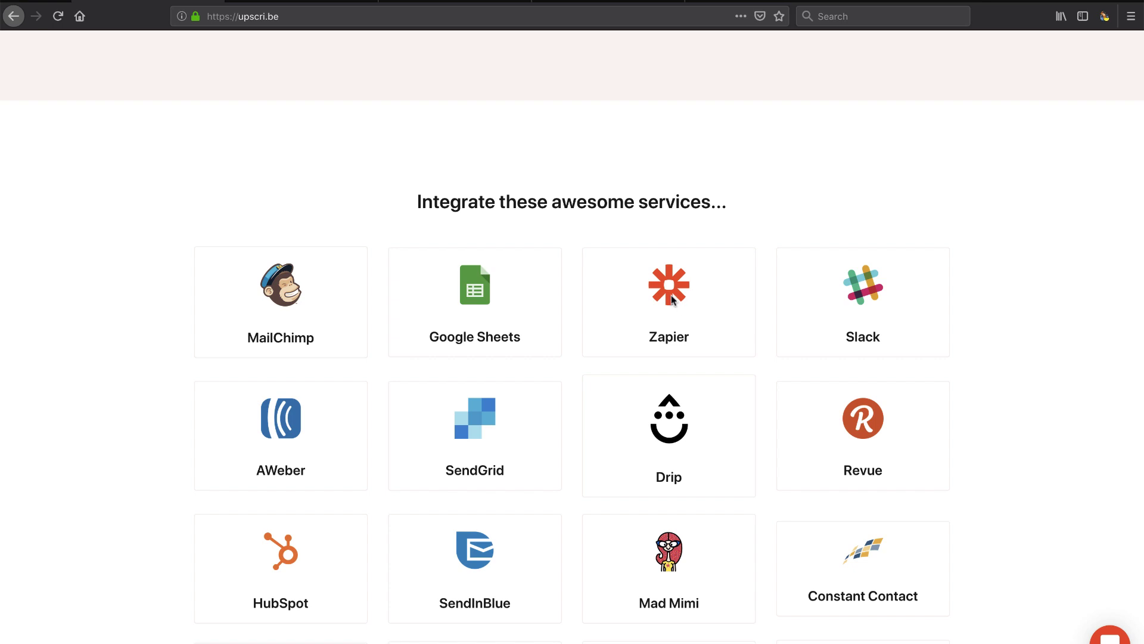
scroll(672, 300, "up", 8)
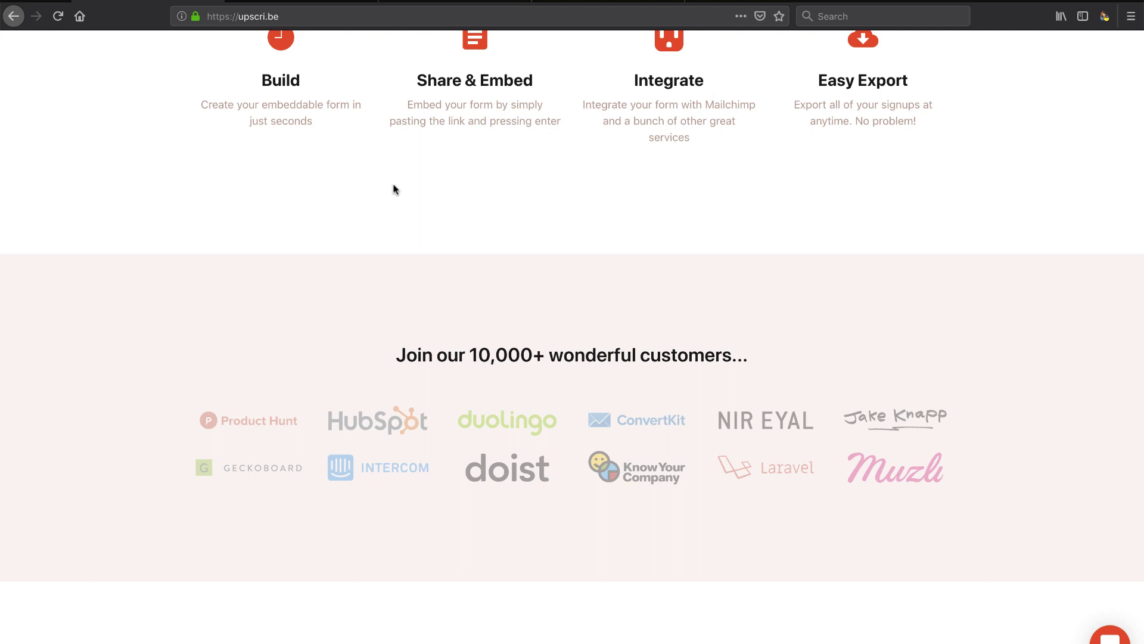
scroll(393, 190, "up", 10)
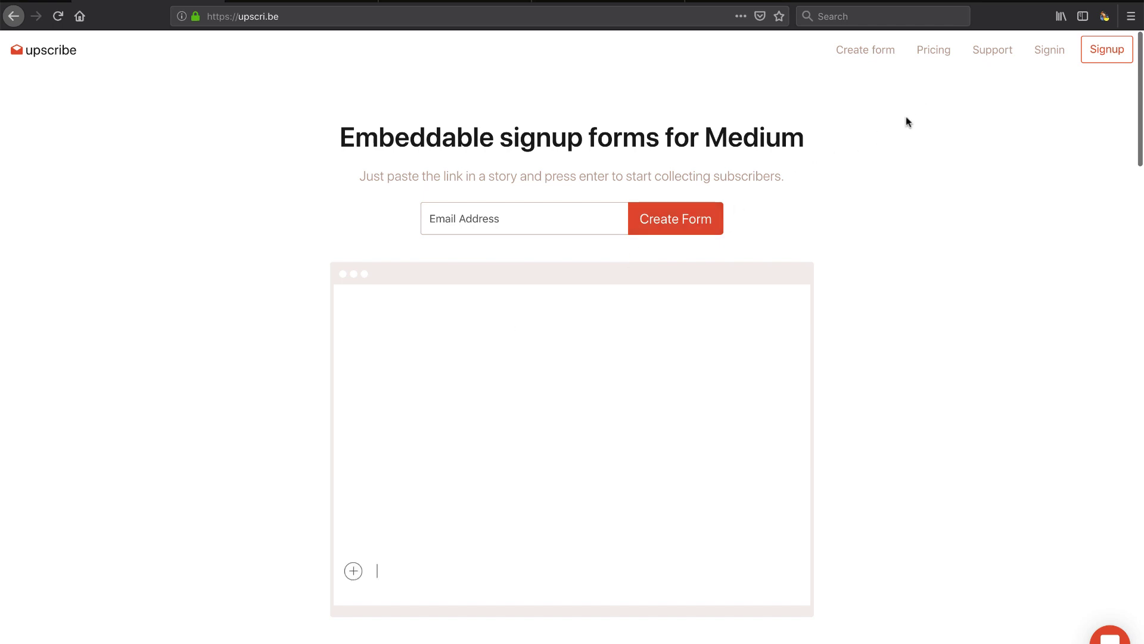
Step: Open the Pricing plans page and dismiss the chat message preview
left_click(936, 52)
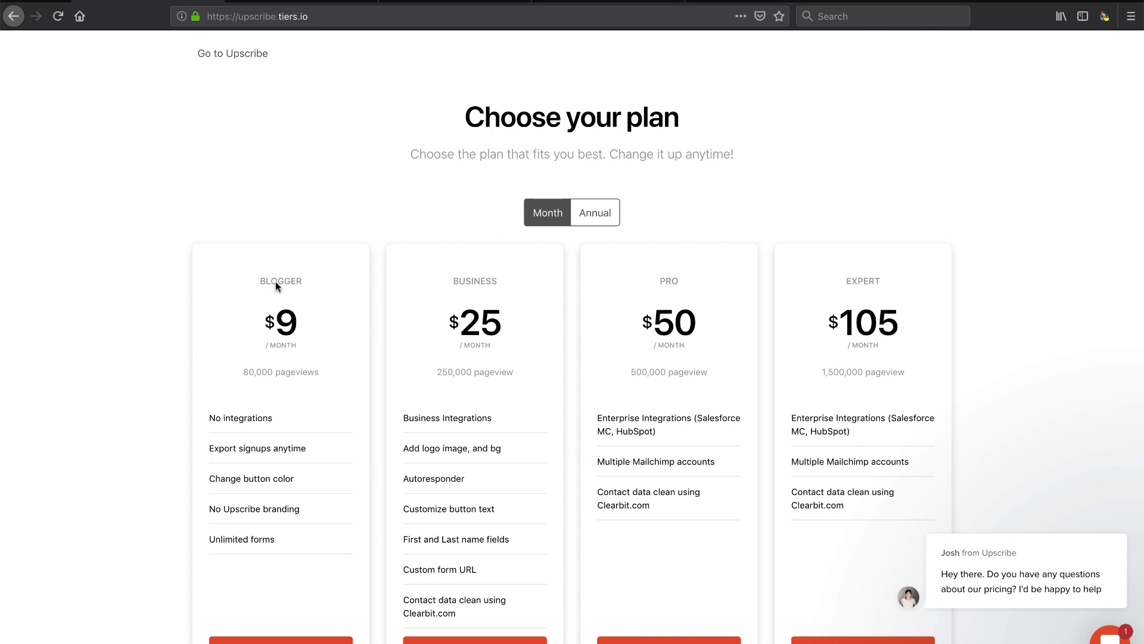
scroll(278, 341, "down", 1)
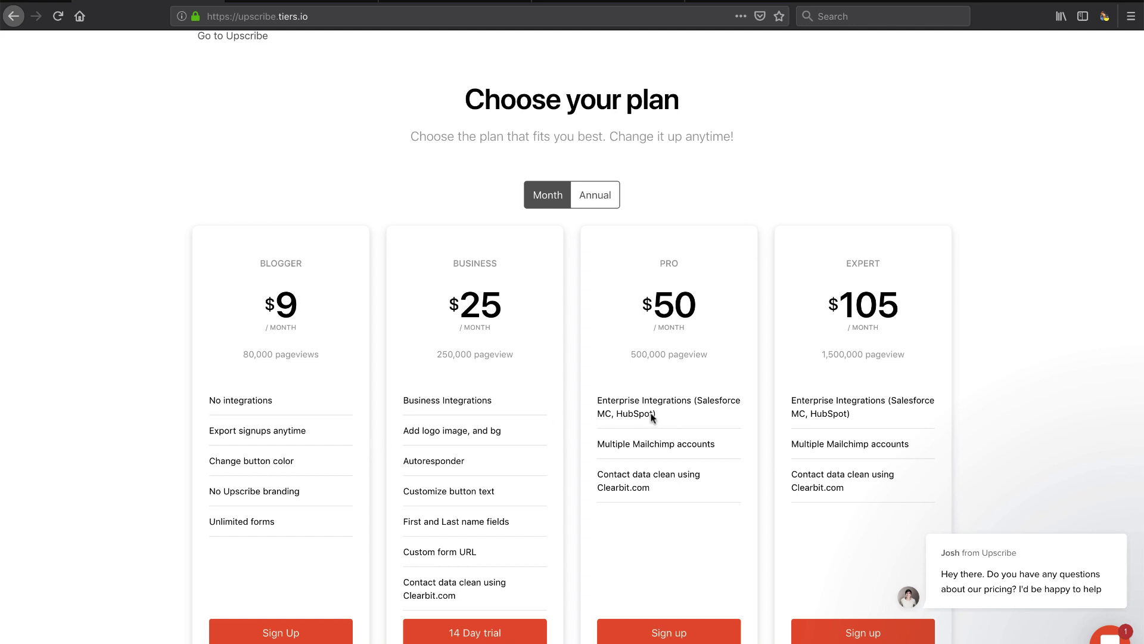
scroll(643, 435, "up", 1)
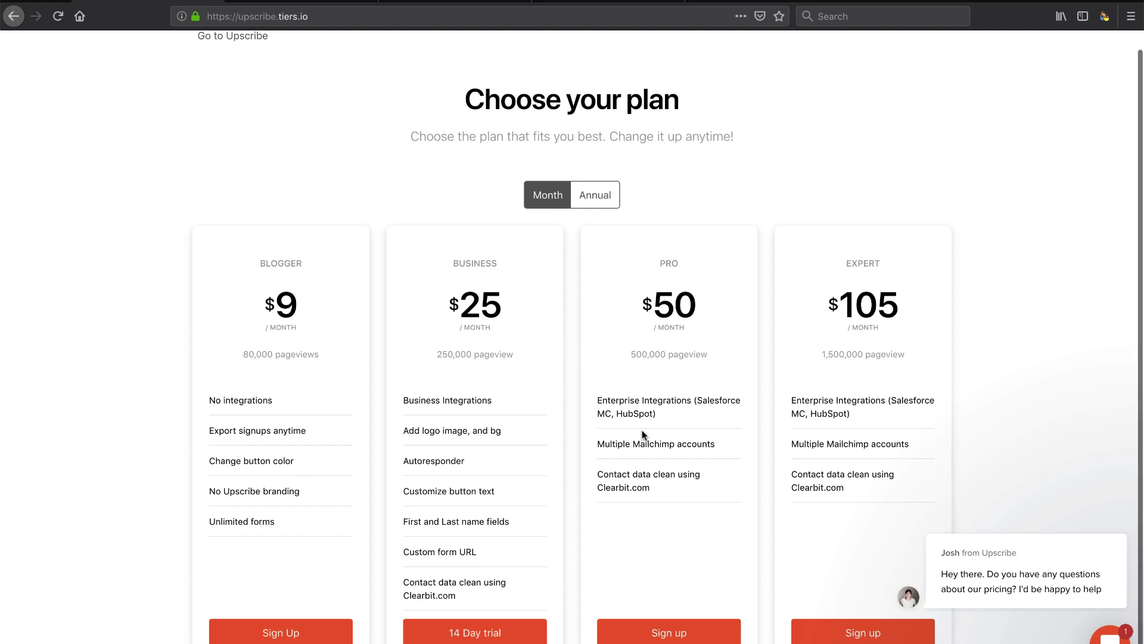
mouse_move(1052, 578)
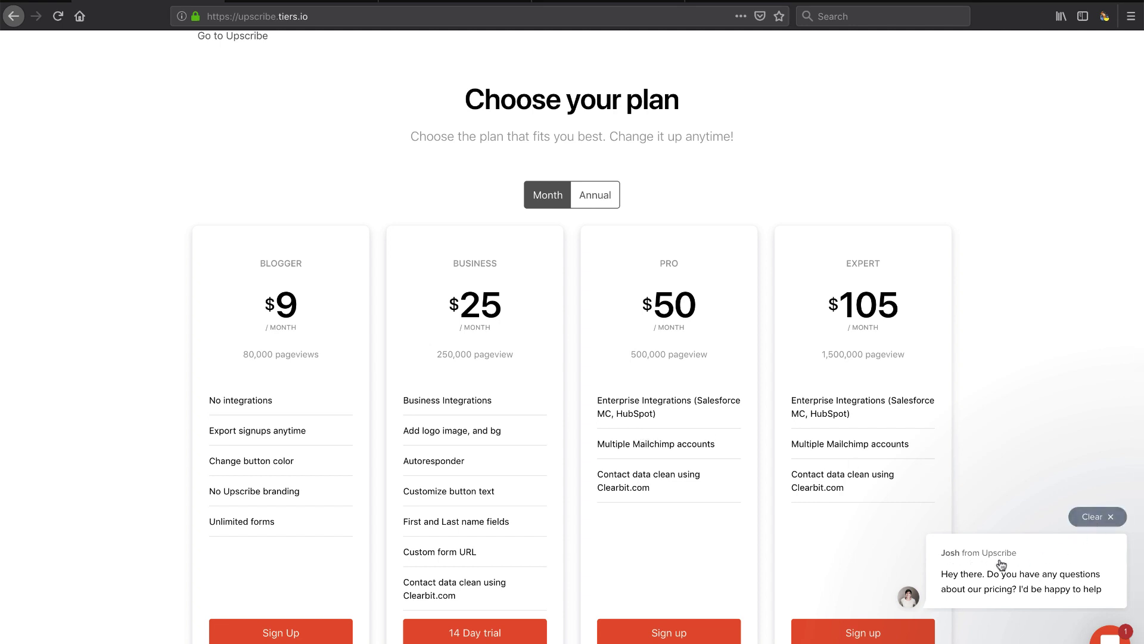
left_click(1090, 516)
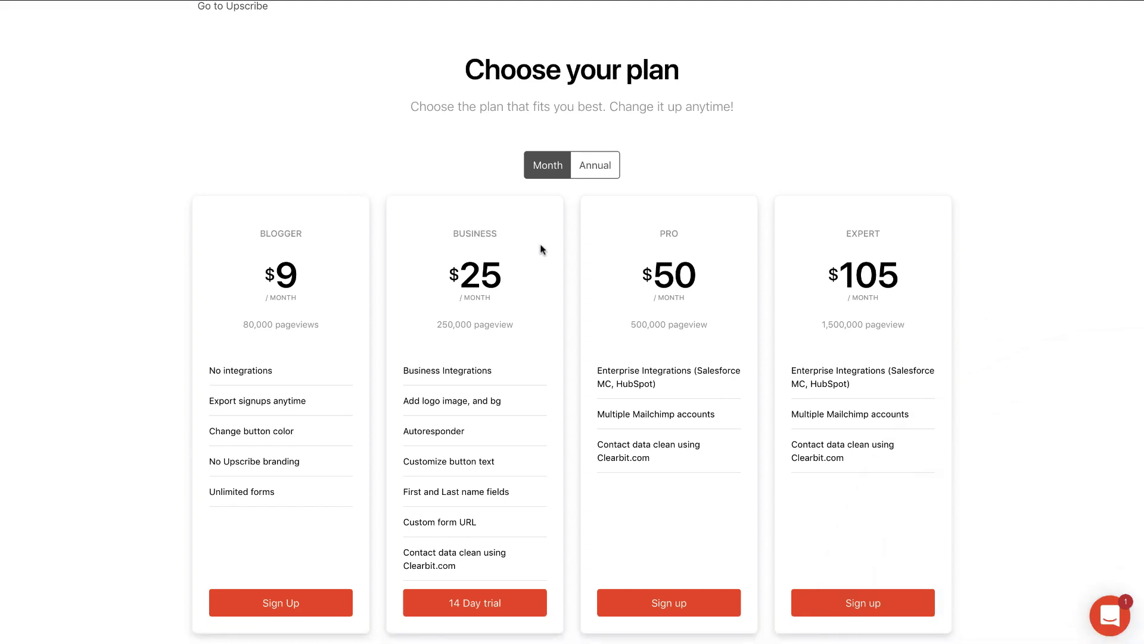
Step: Check annual prices, switch back to monthly, and start the Business plan's 14 Day trial
left_click(596, 167)
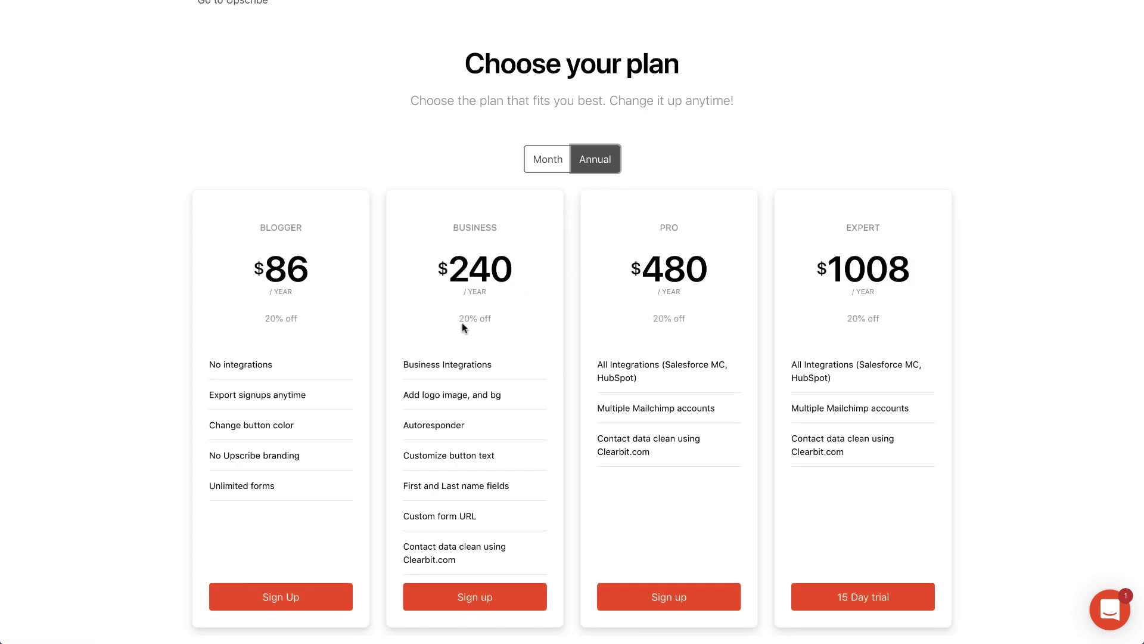
left_click(549, 160)
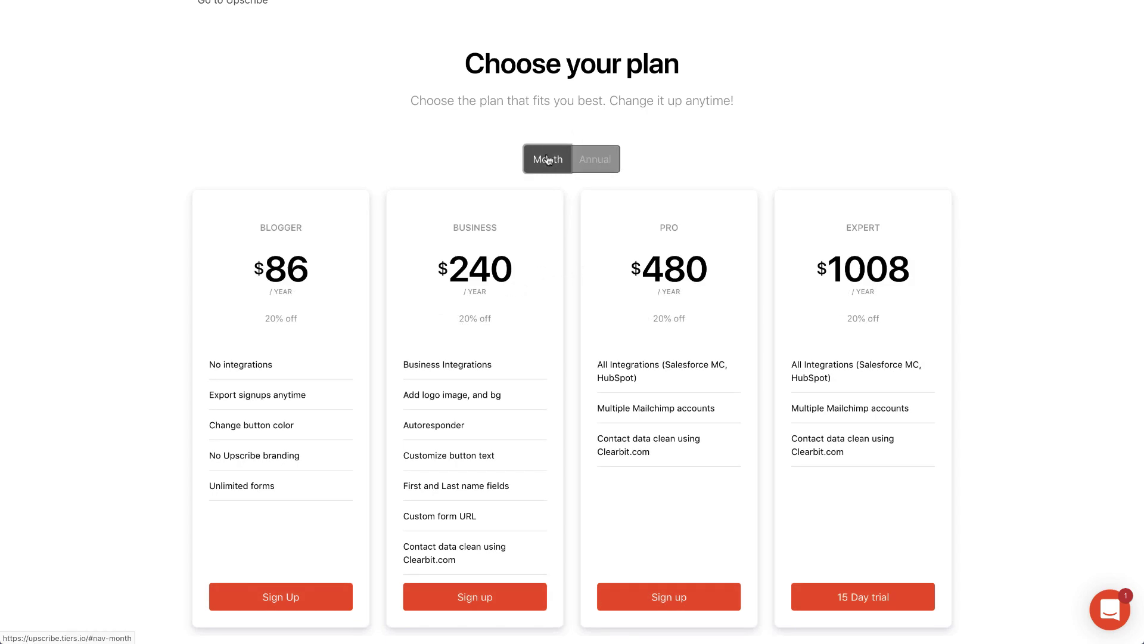
left_click(475, 598)
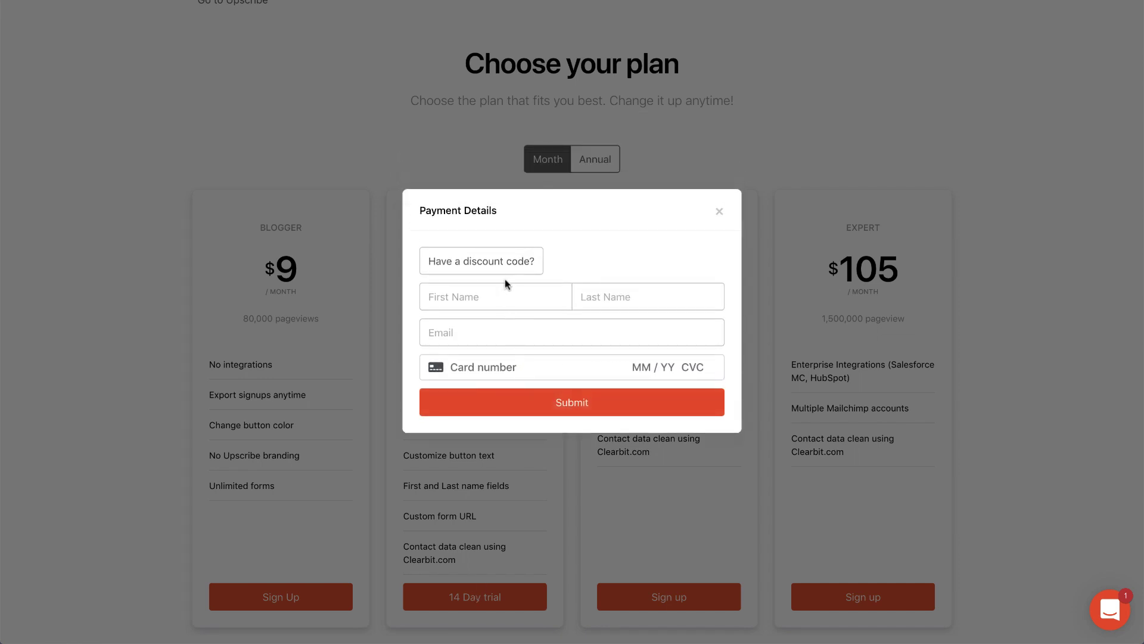
Step: Reveal the discount code entry in the Business trial's Payment Details form
left_click(517, 268)
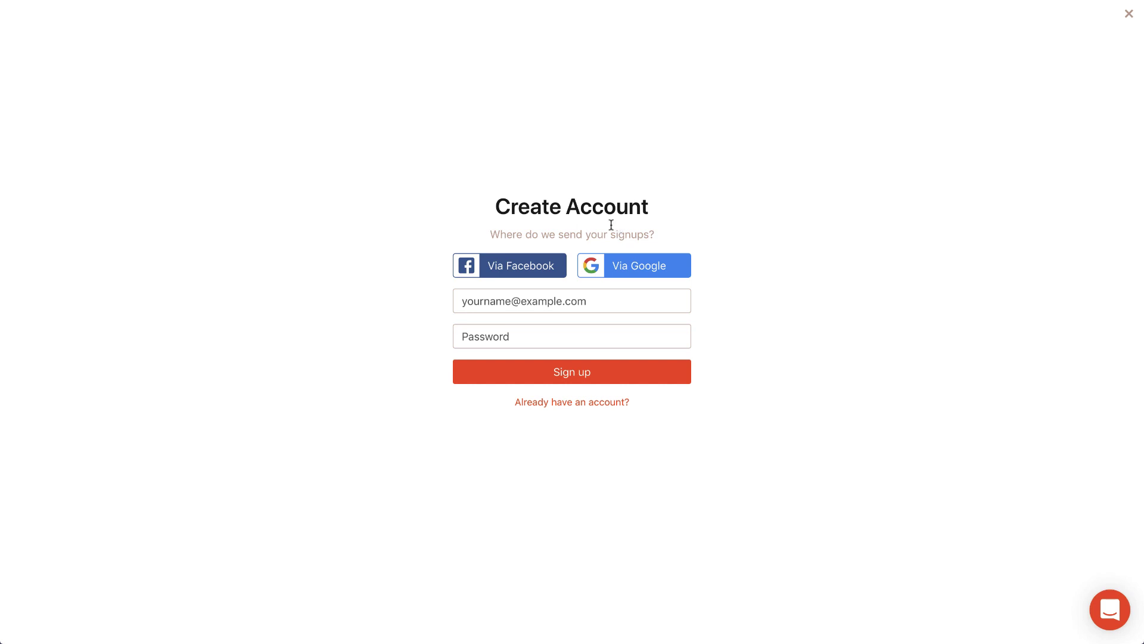
Step: Sign up with the account's e-mail address and a password, then scroll the Choose your plan page
left_click(518, 304)
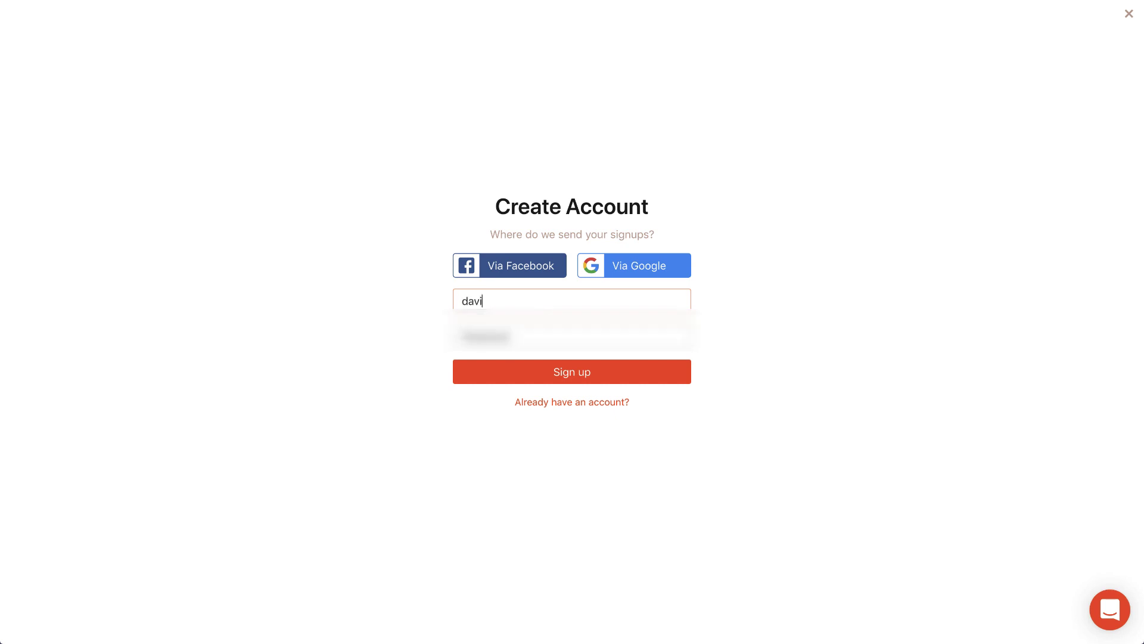
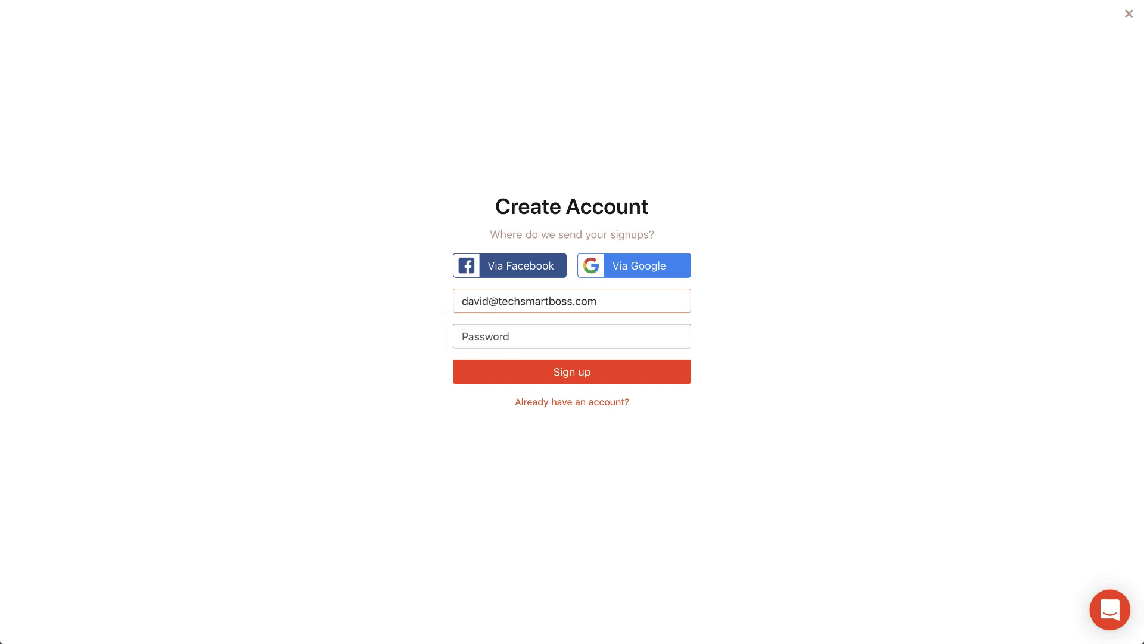
left_click(523, 334)
type("••••••••")
left_click(567, 377)
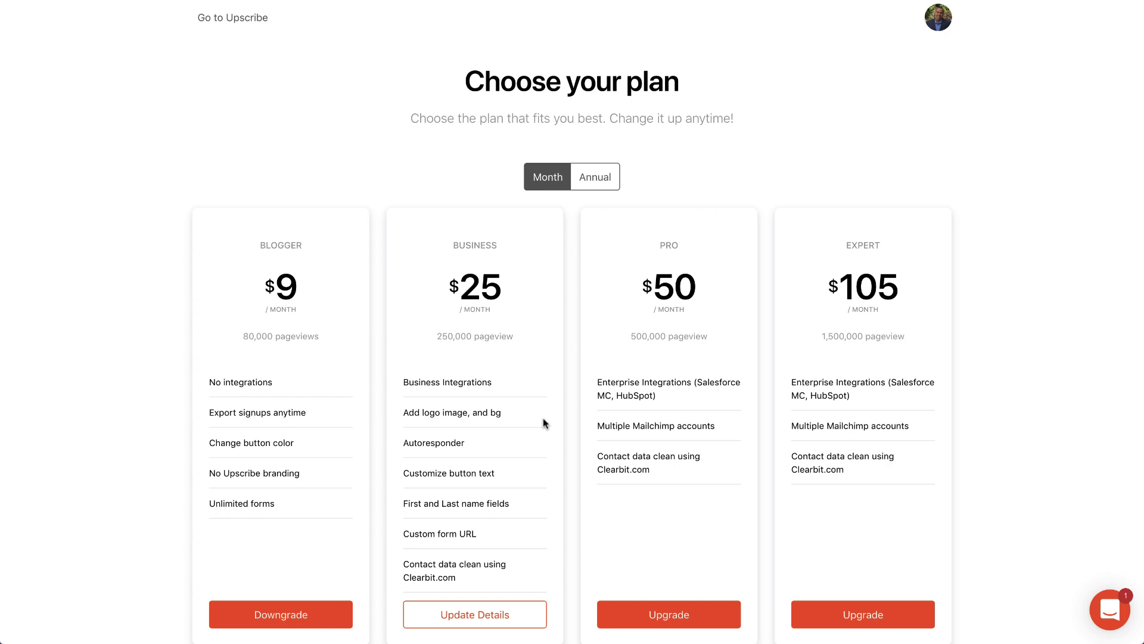
scroll(542, 417, "down", 1)
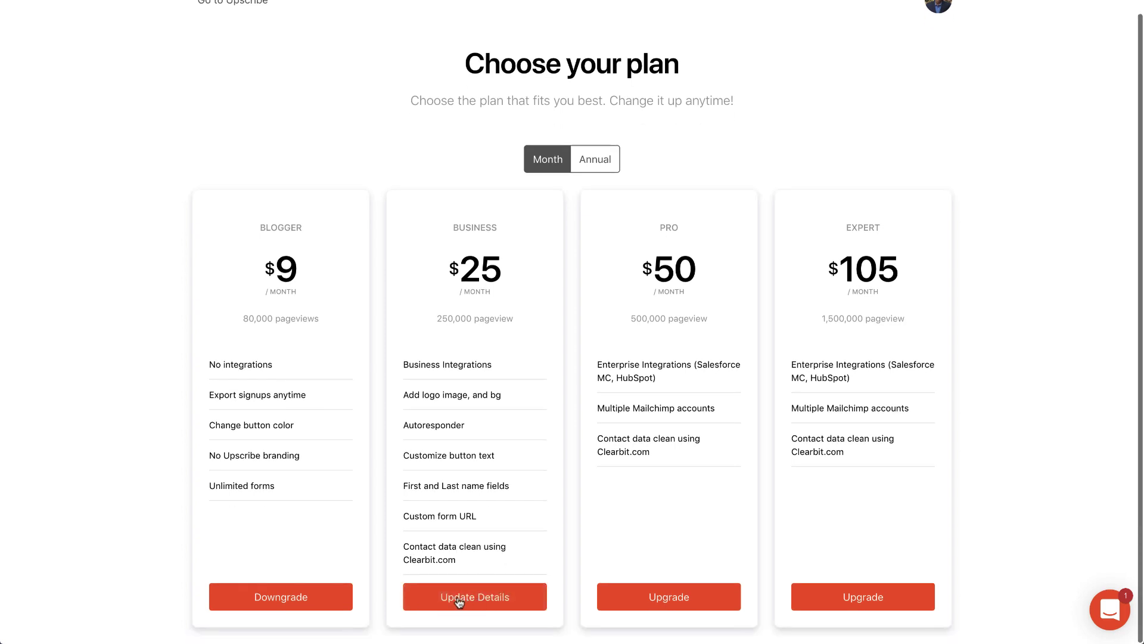
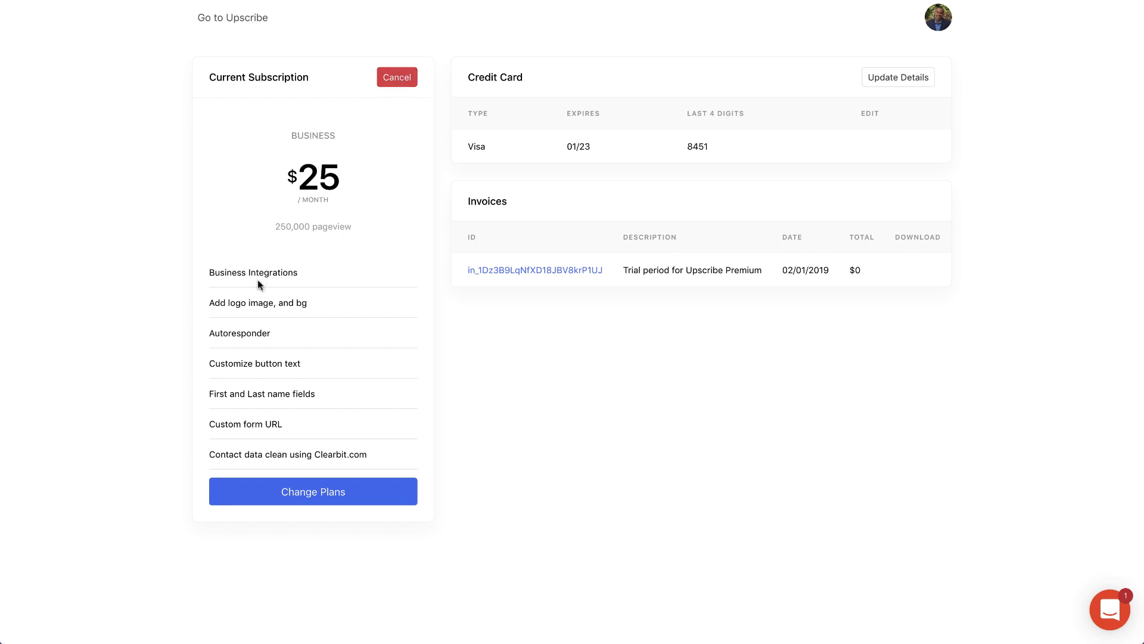
Step: Review the Business plan's payment details on the pricing page, then return without changing plans
left_click(249, 19)
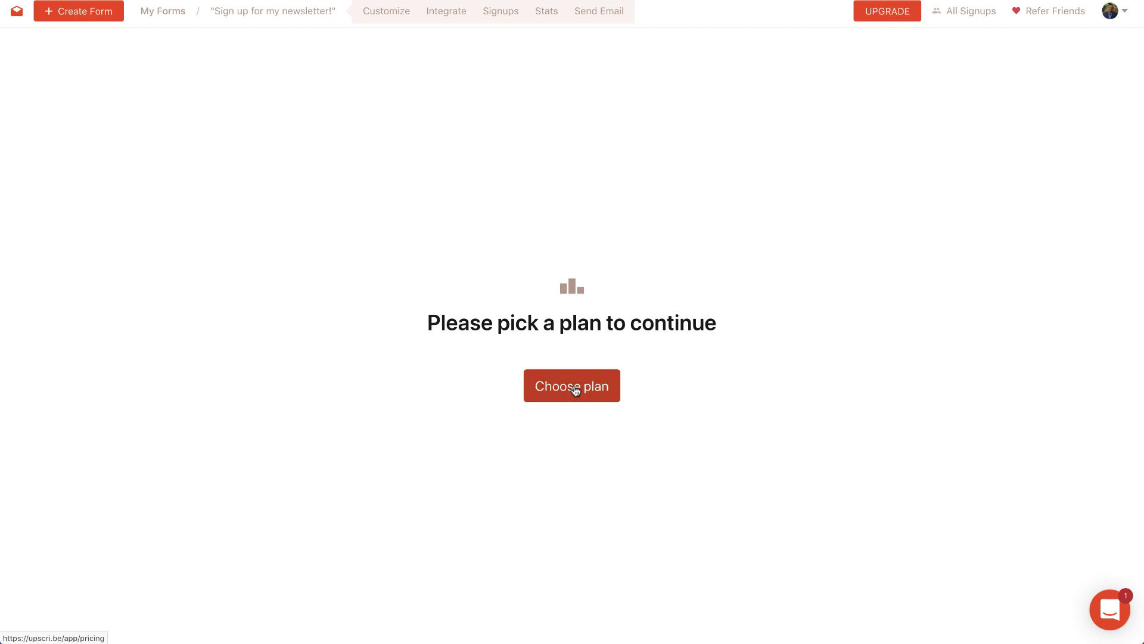
left_click(575, 390)
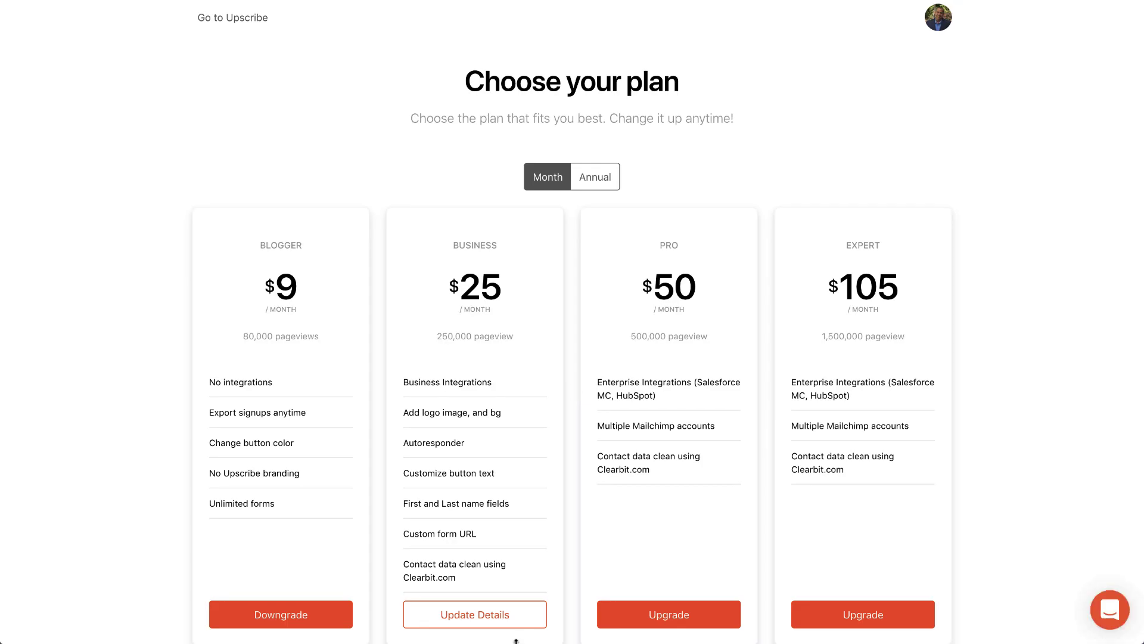
left_click(478, 614)
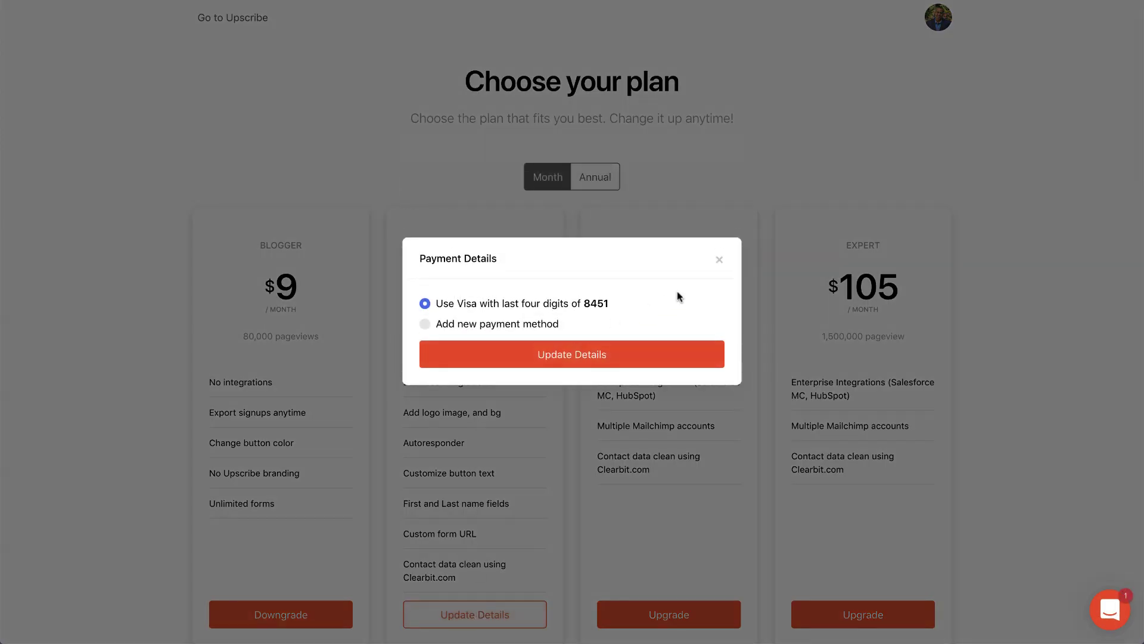
left_click(719, 262)
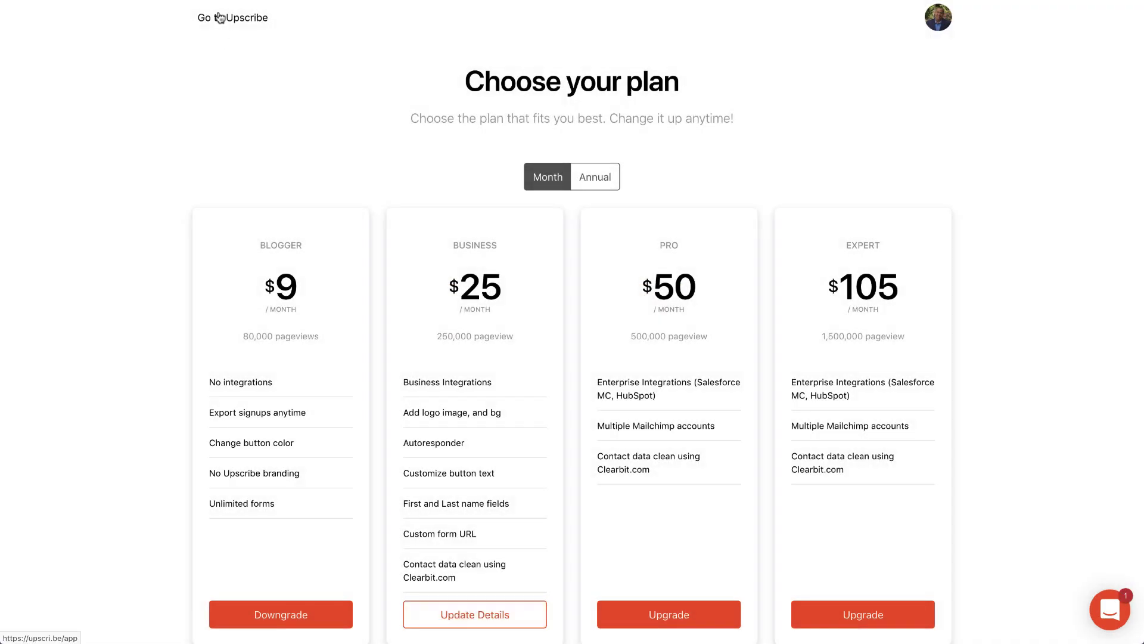
key("super+bracketleft")
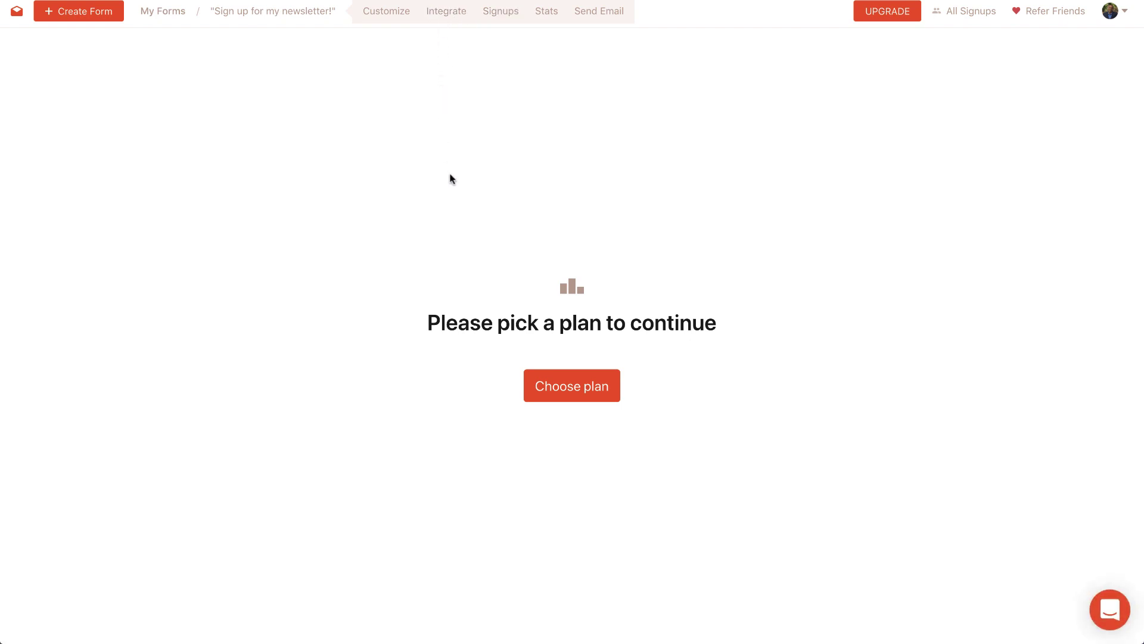
Step: Open the 'Sign up for my newsletter' form from My Forms
left_click(63, 12)
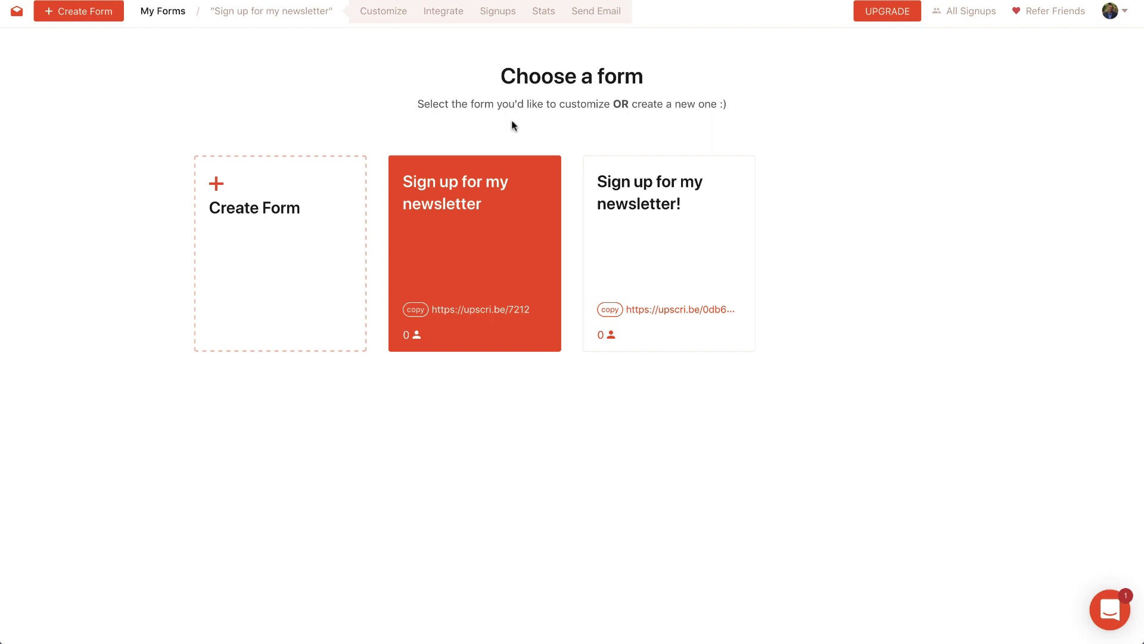
left_click(445, 257)
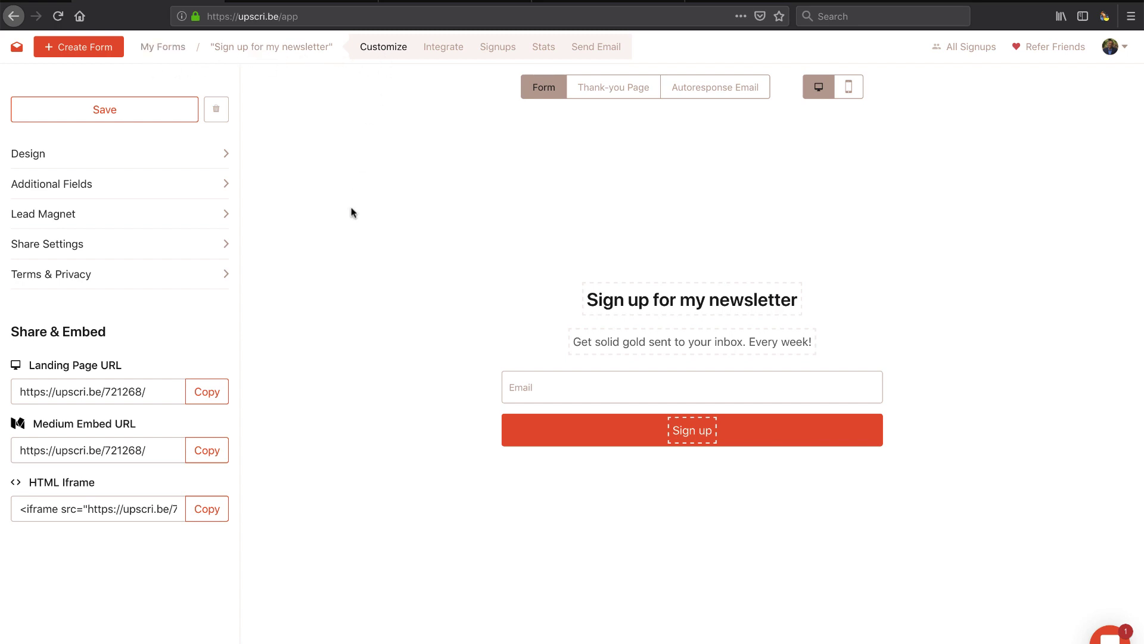
Step: Preview the thank-you page and test its email share link, closing the blank popup
left_click(652, 298)
left_click(602, 95)
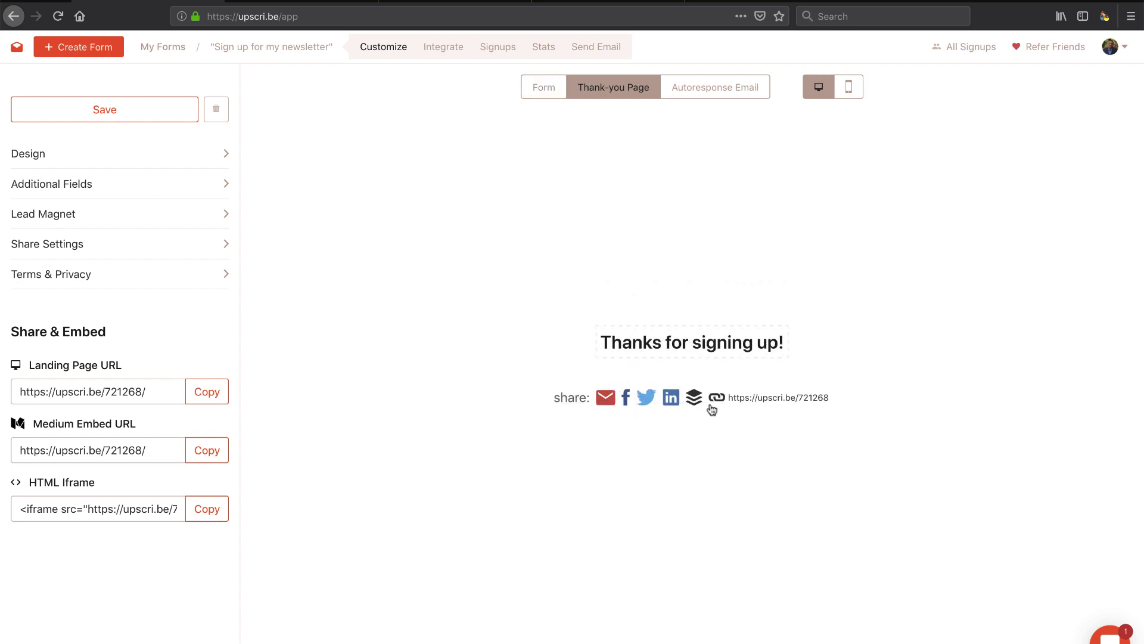
left_click(606, 398)
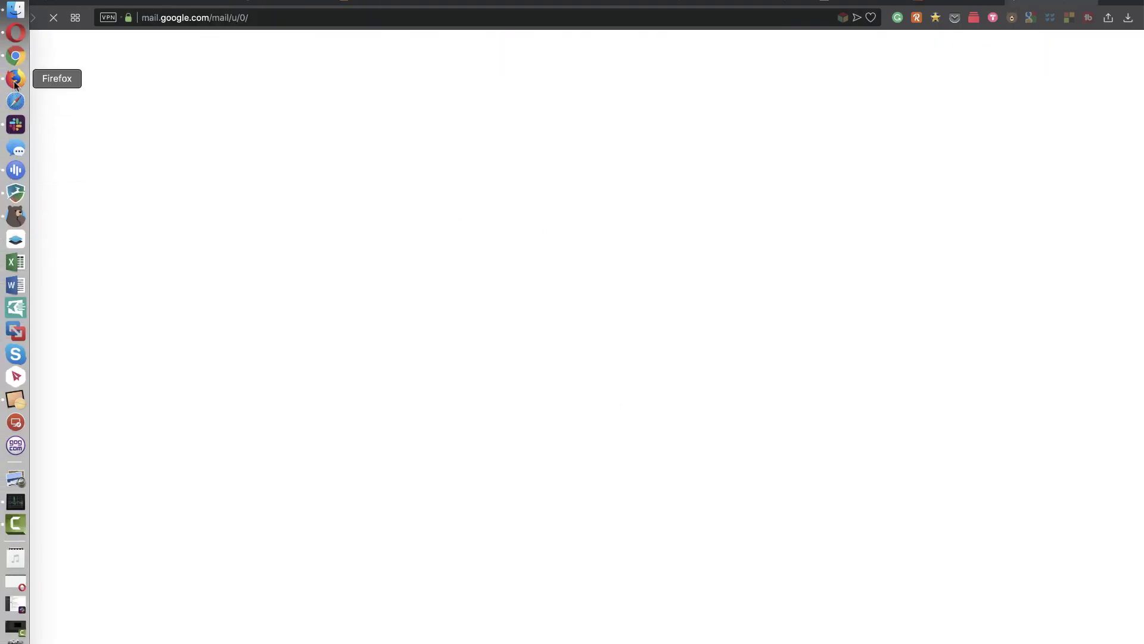
left_click(16, 78)
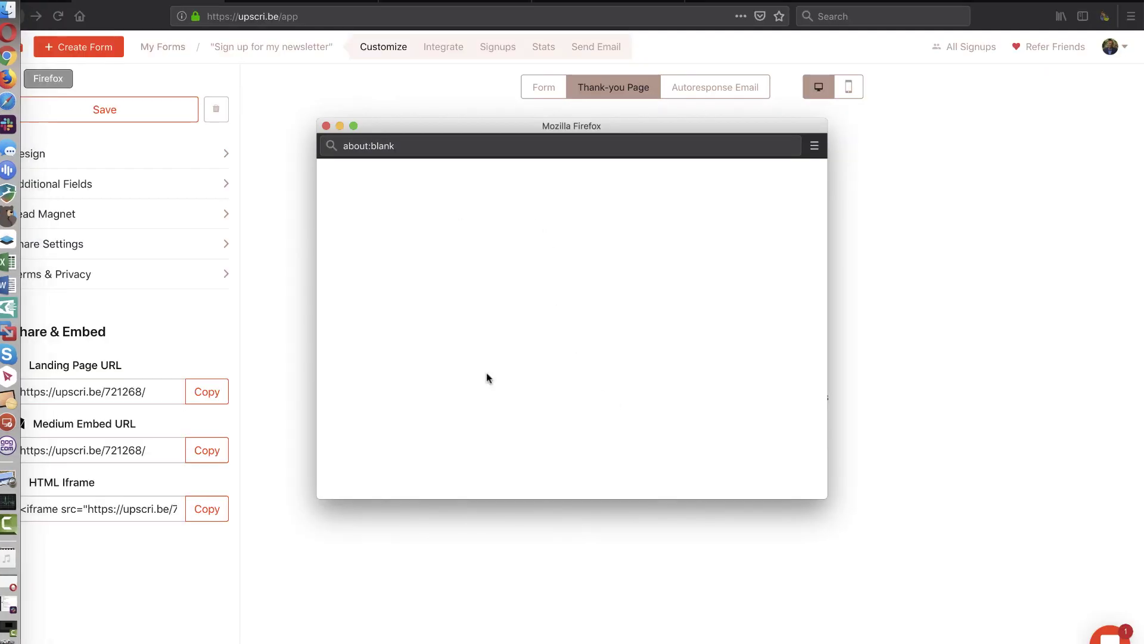
left_click(326, 126)
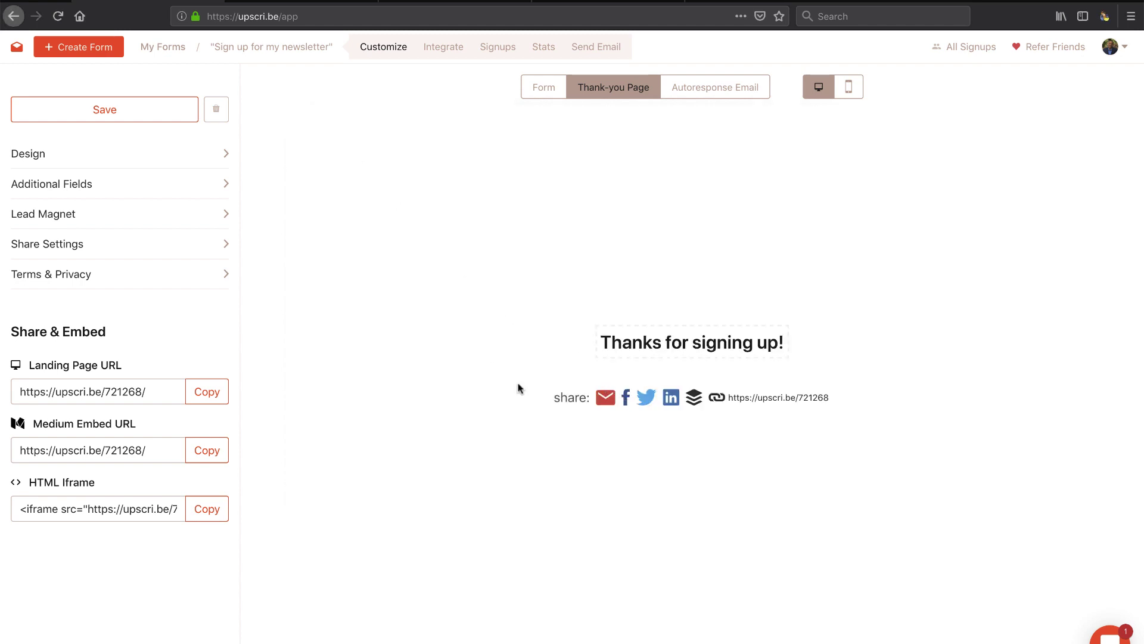
Step: Browse the form's integrations catalogue, then view its empty Signups list
left_click(444, 46)
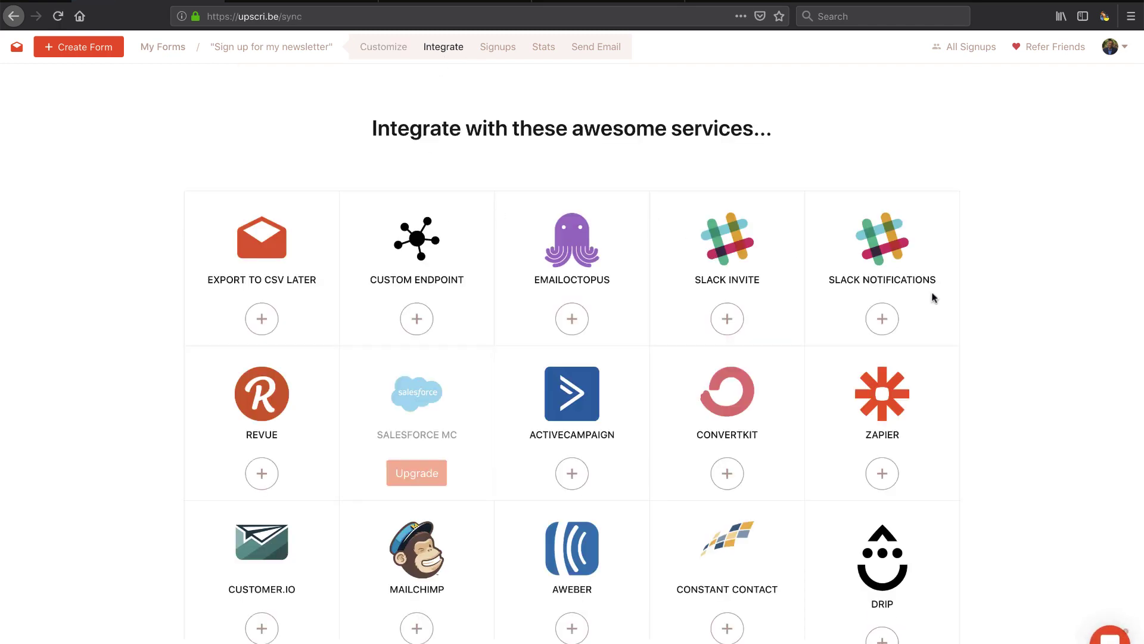
scroll(931, 349, "down", 3)
scroll(931, 346, "down", 3)
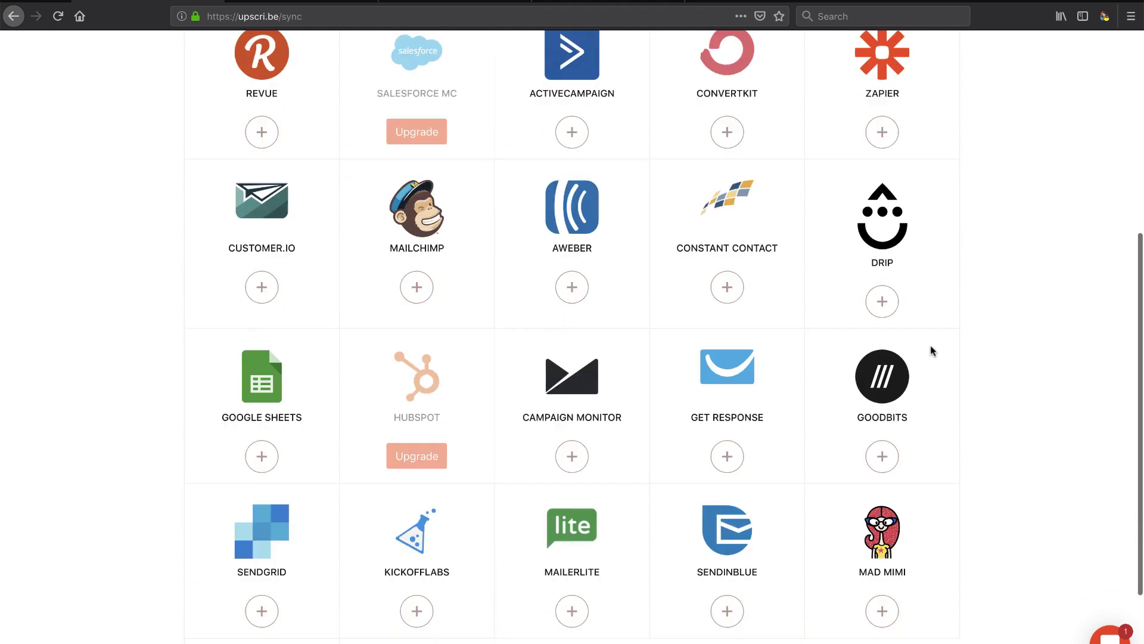
scroll(931, 347, "up", 6)
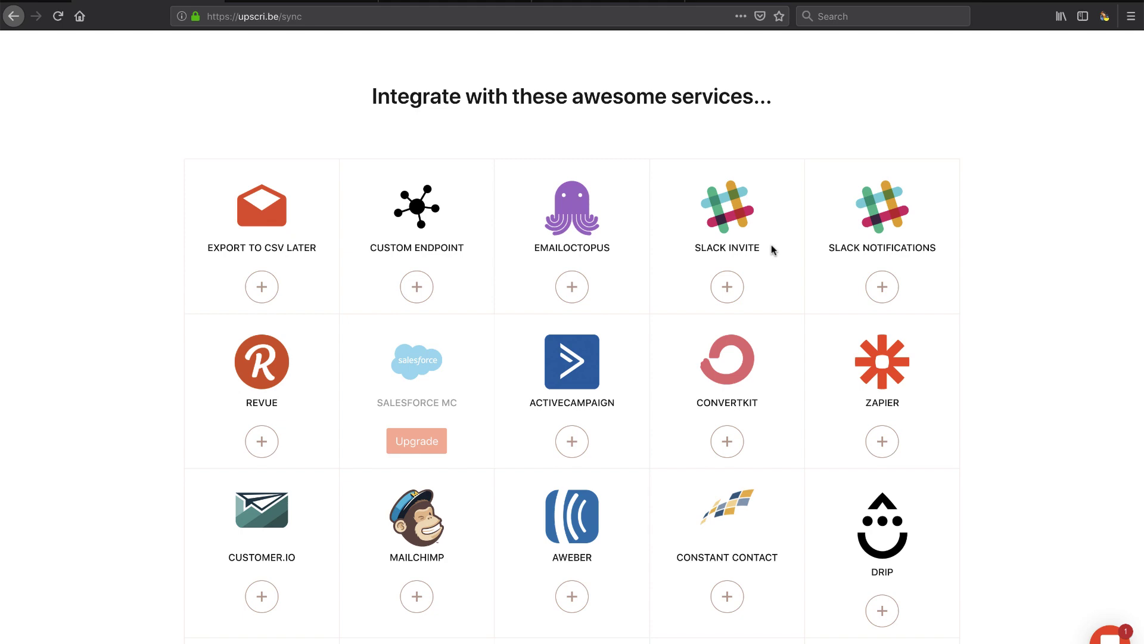
scroll(394, 378, "down", 8)
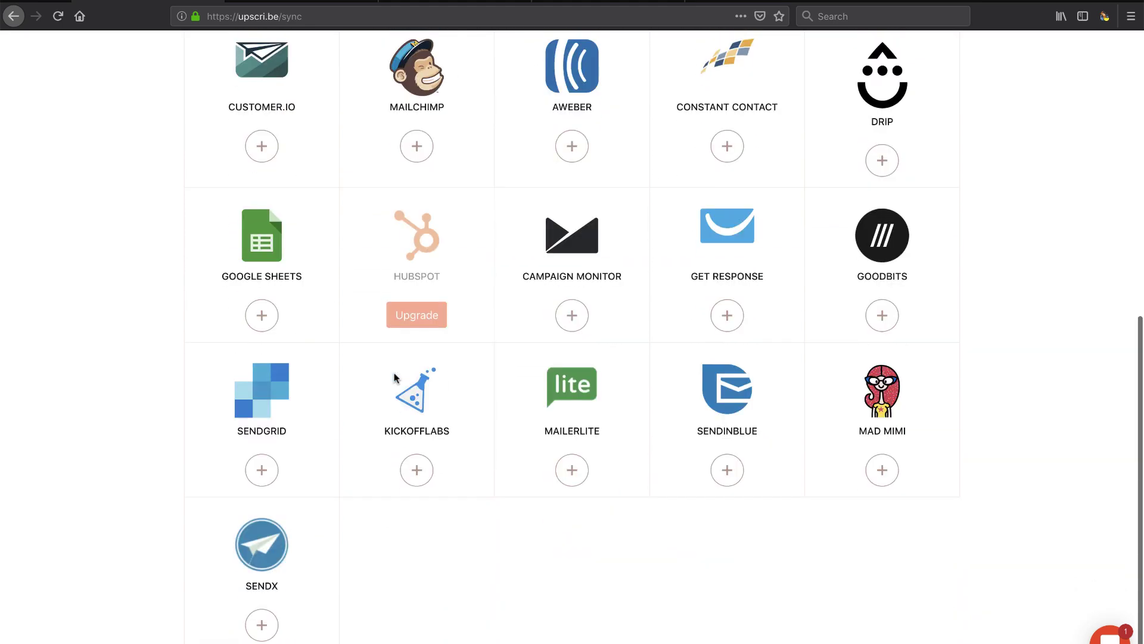
scroll(394, 378, "up", 8)
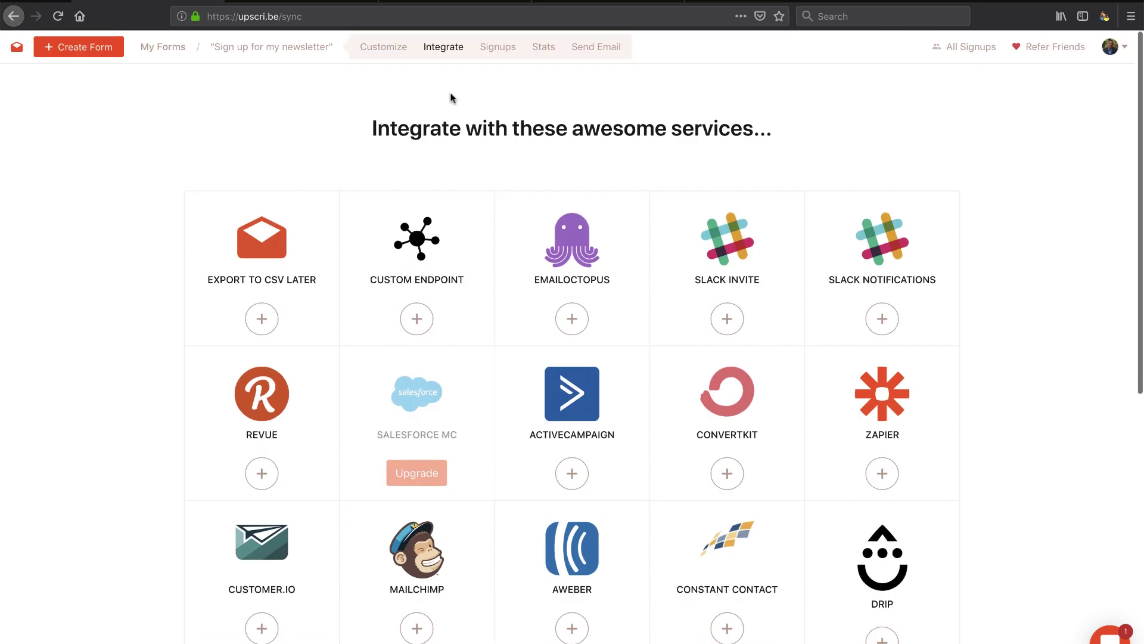
left_click(504, 51)
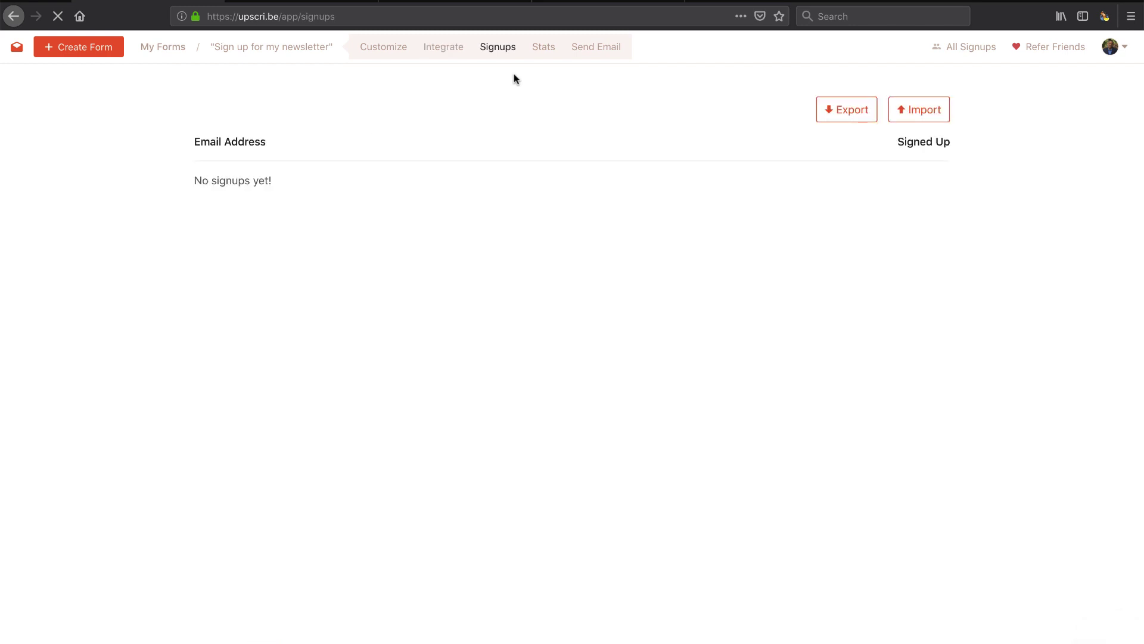
Step: Look at the form's Stats and Send Email recipient list, then return to Customize
left_click(540, 51)
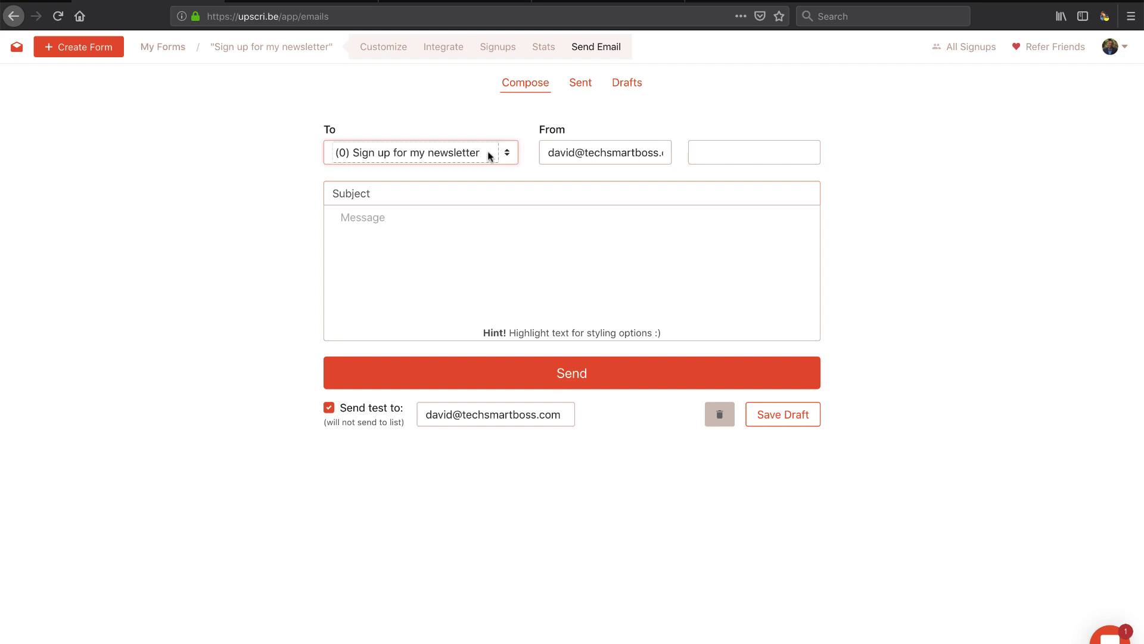
left_click(457, 149)
left_click(529, 152)
left_click(382, 49)
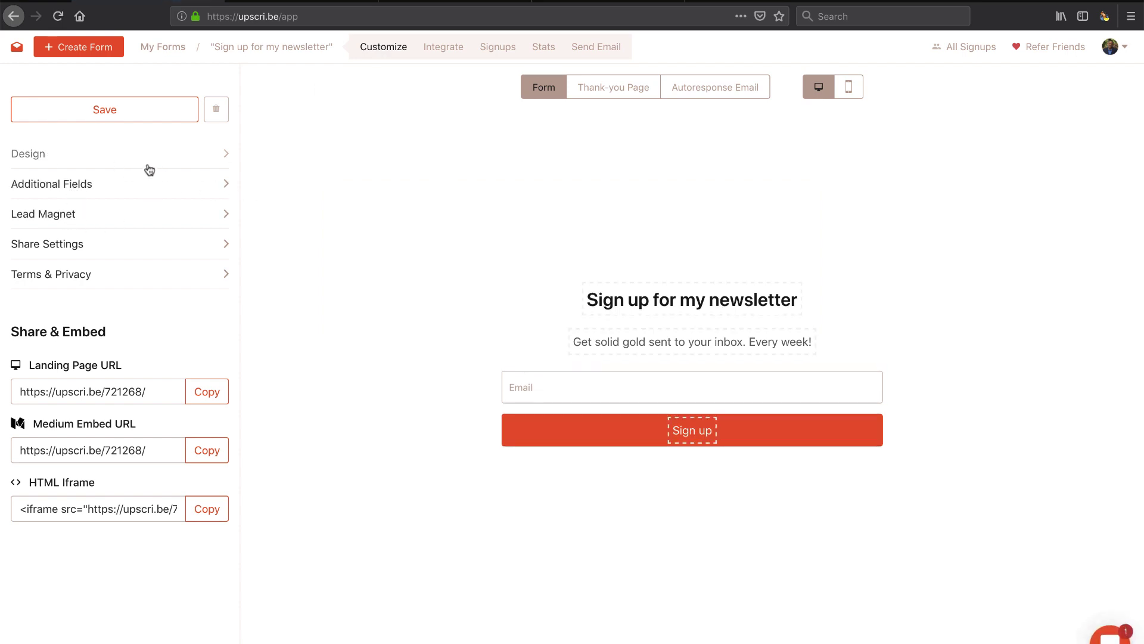
Step: Set the form's button colour to #005fac and turn on white text
left_click(88, 162)
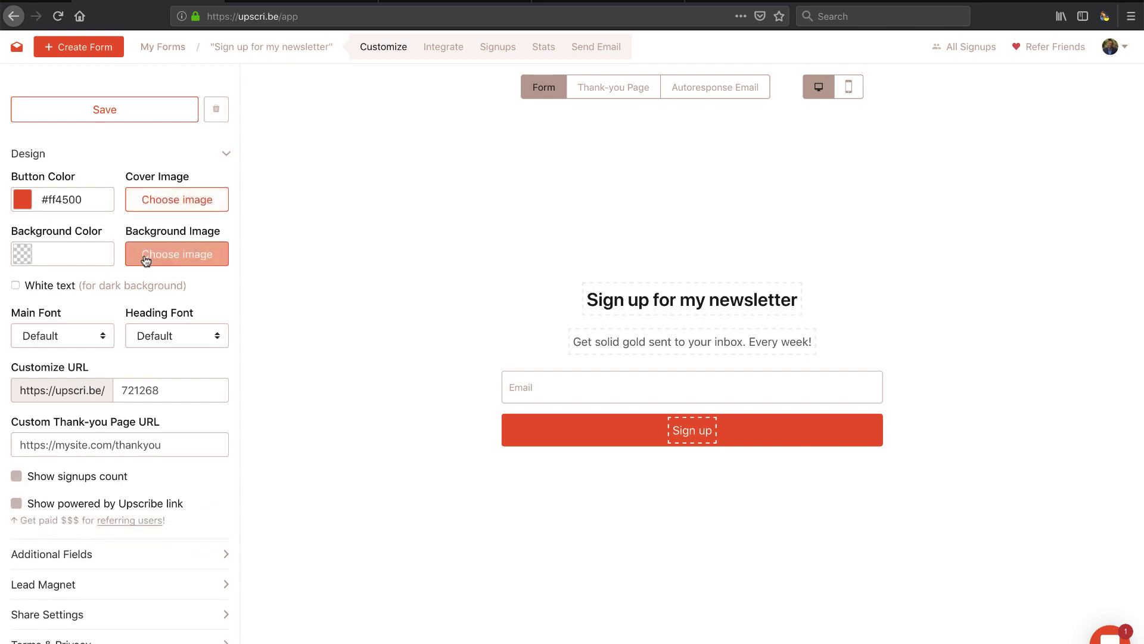
left_click(49, 198)
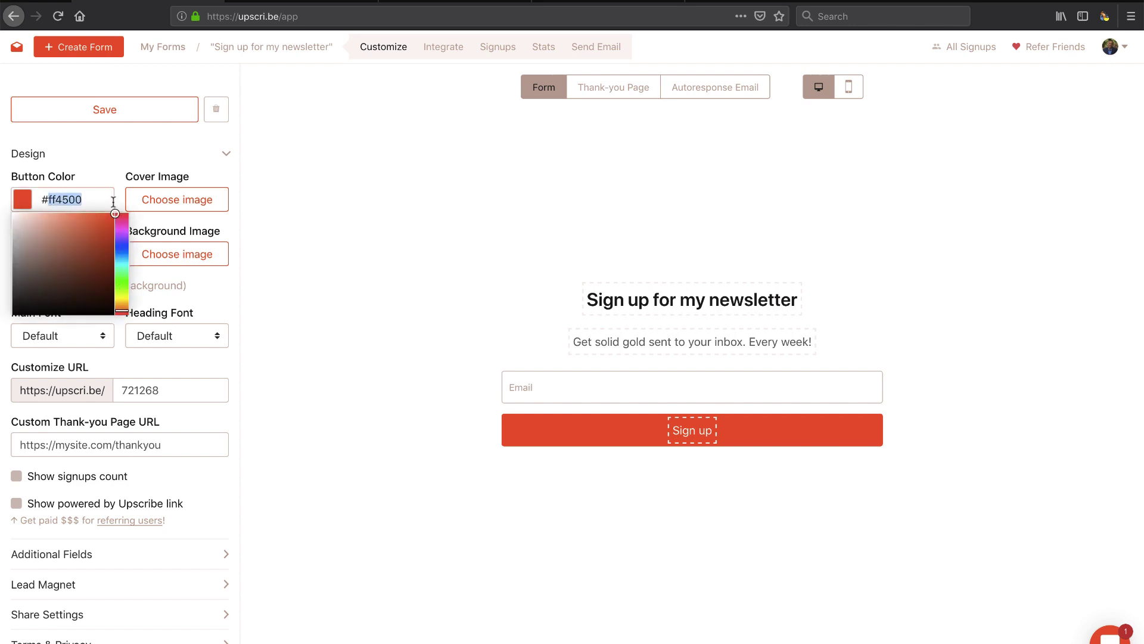
type("#005fac")
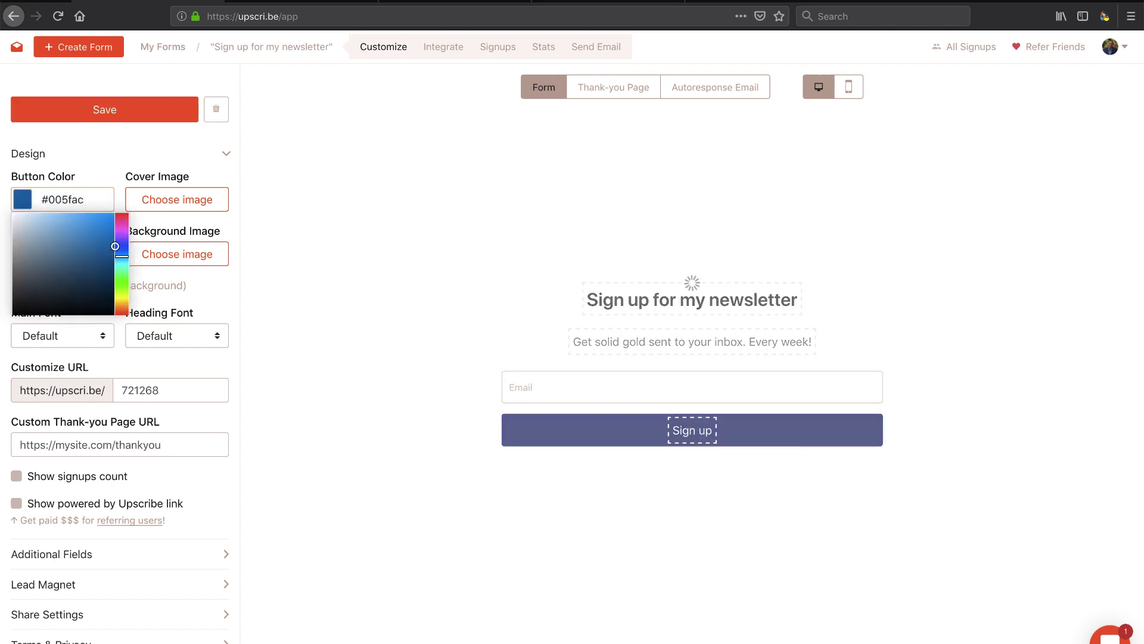
key("Return")
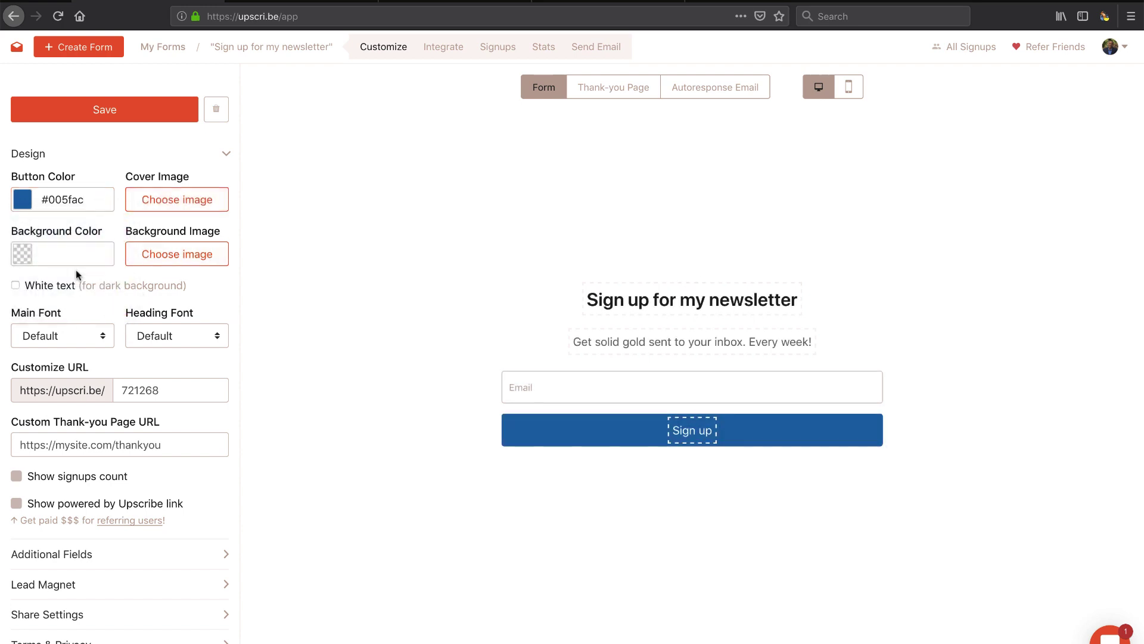
left_click(15, 286)
Step: Change the form's custom URL ending to techsmartboss
scroll(110, 295, "down", 2)
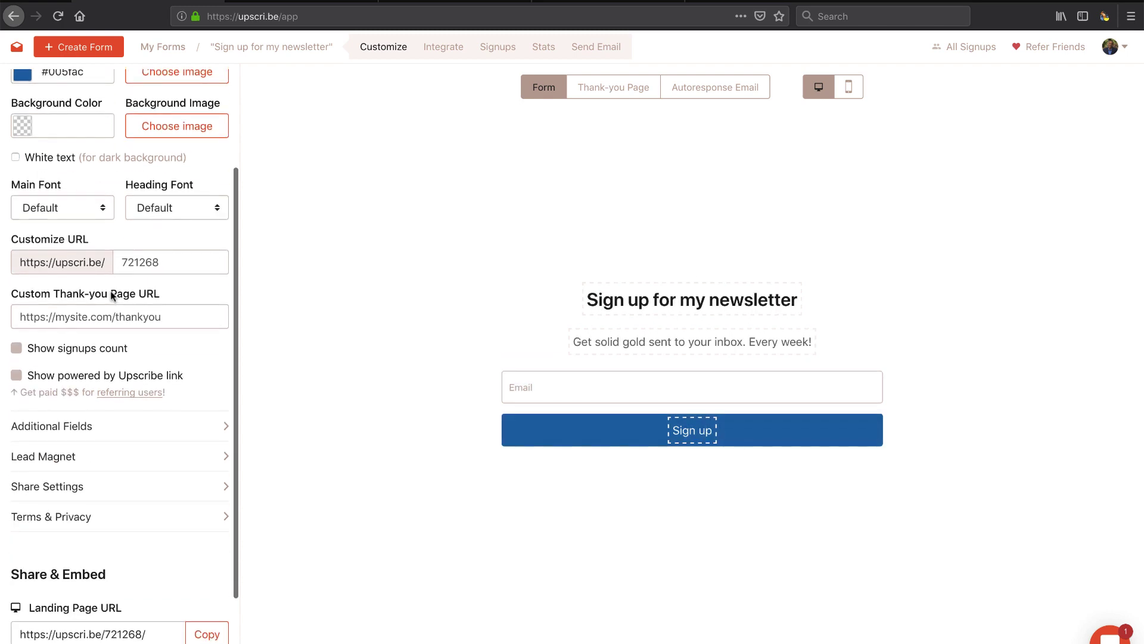
left_click(122, 259)
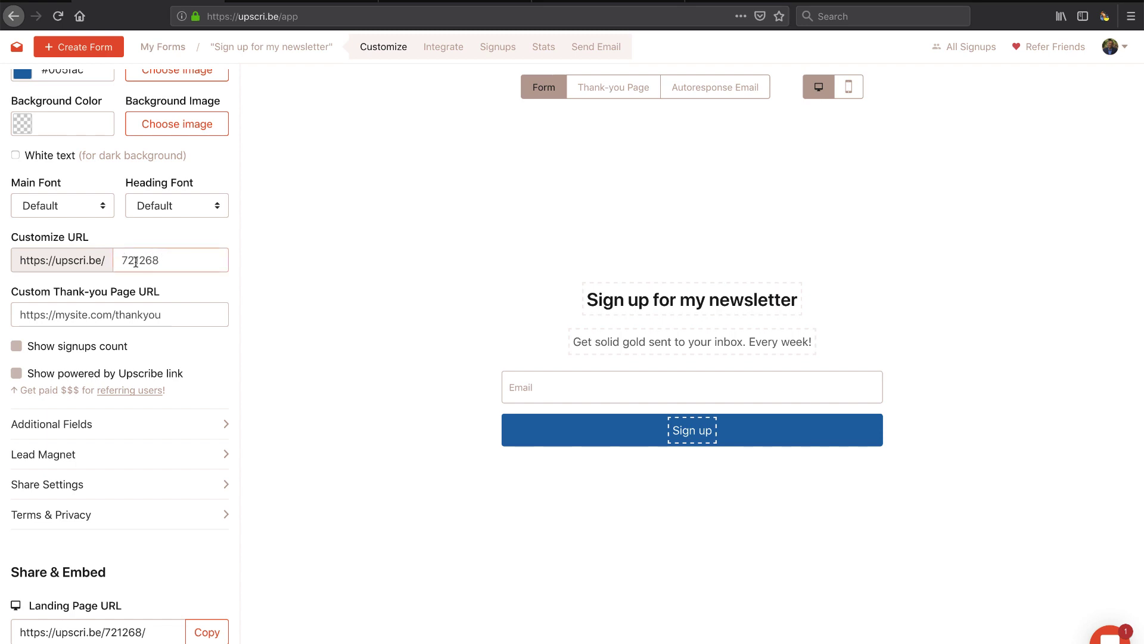
double_click(136, 262)
type("revue")
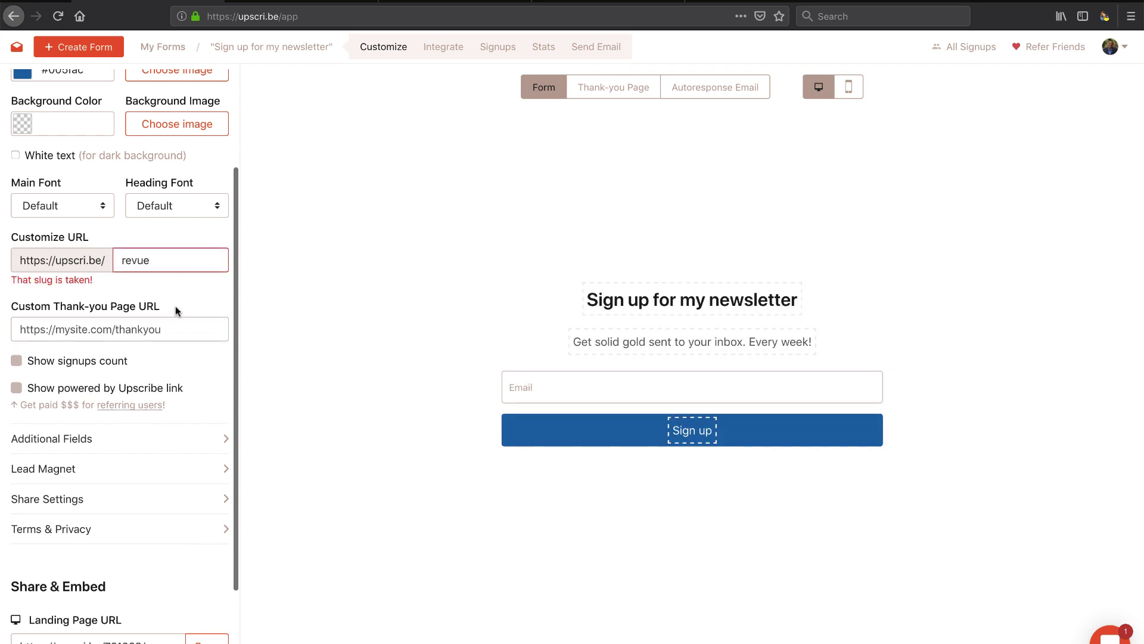
double_click(141, 261)
type("techs")
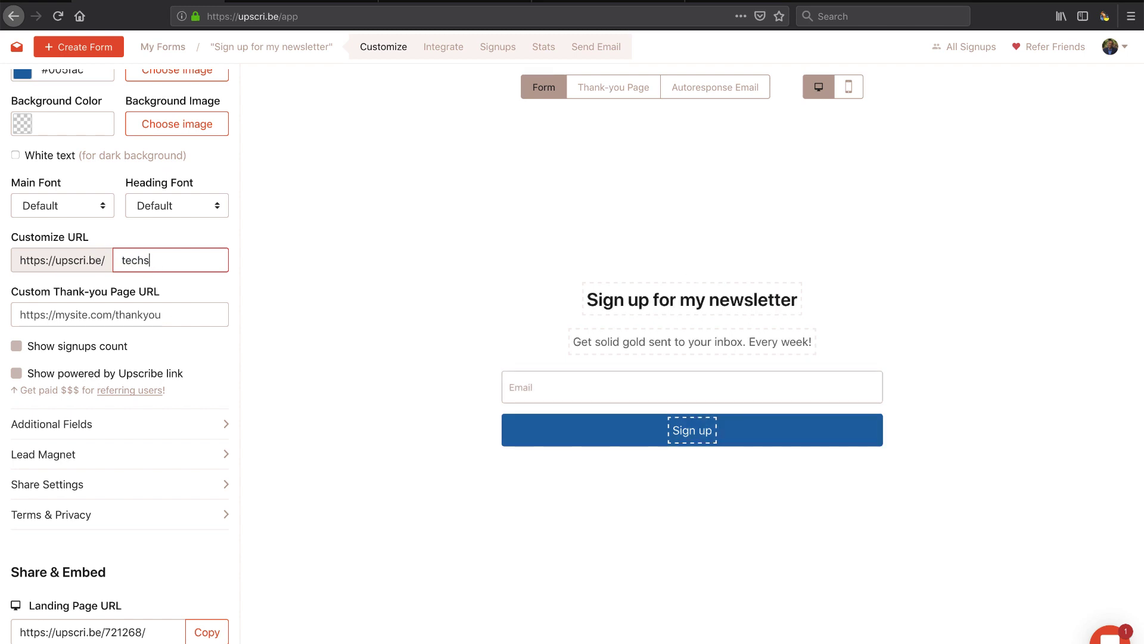
type("martboss")
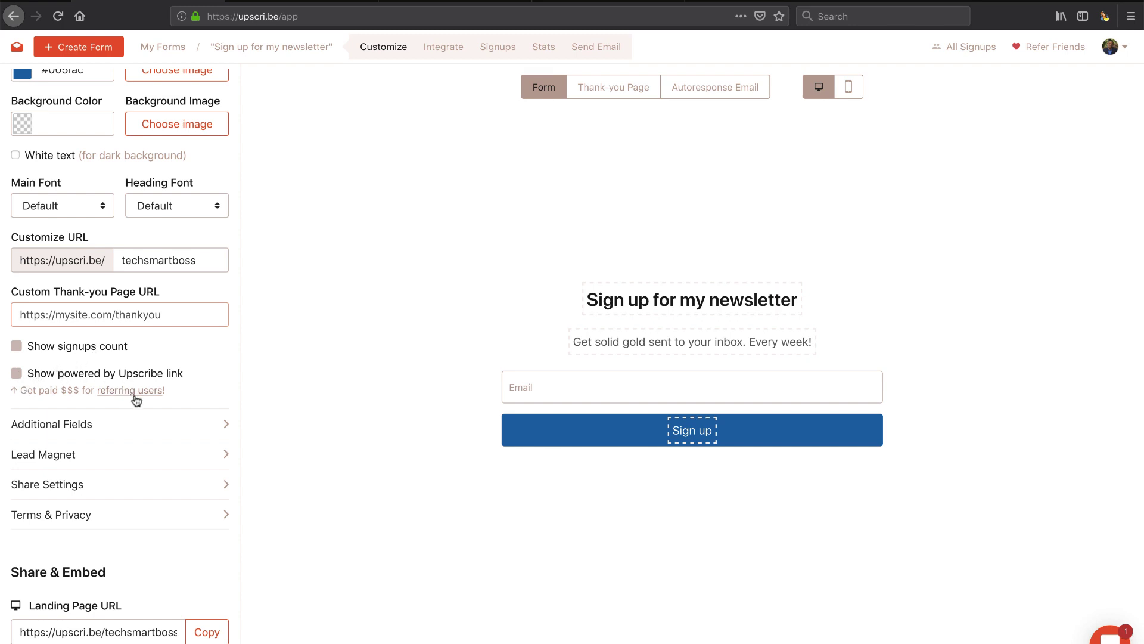
scroll(137, 400, "up", 4)
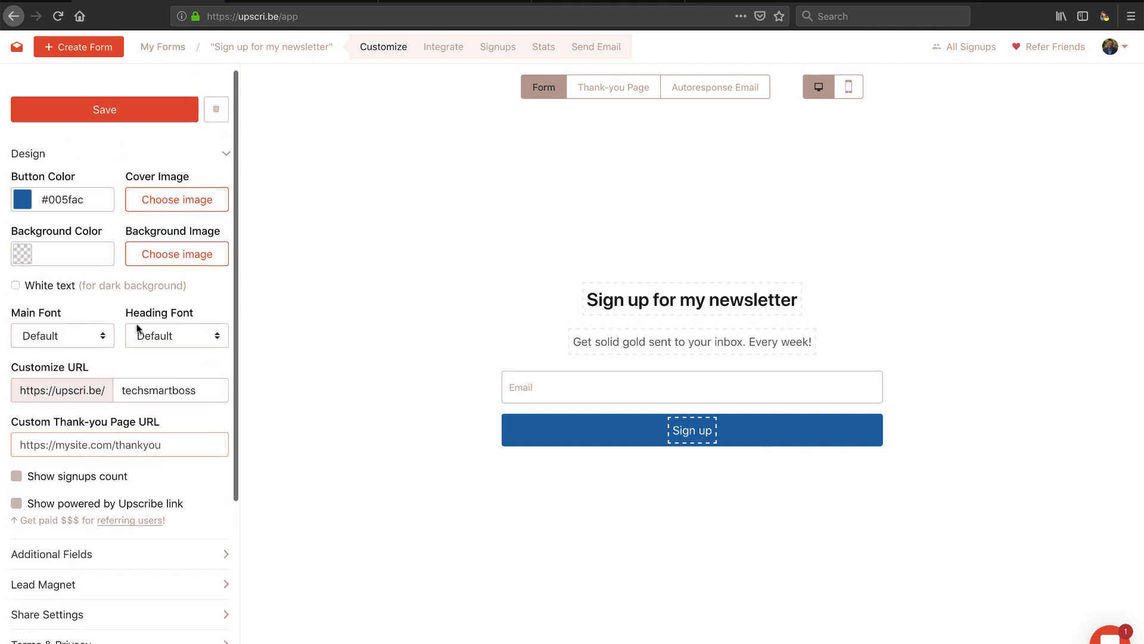
scroll(136, 327, "down", 5)
scroll(136, 328, "down", 3)
left_click(132, 321)
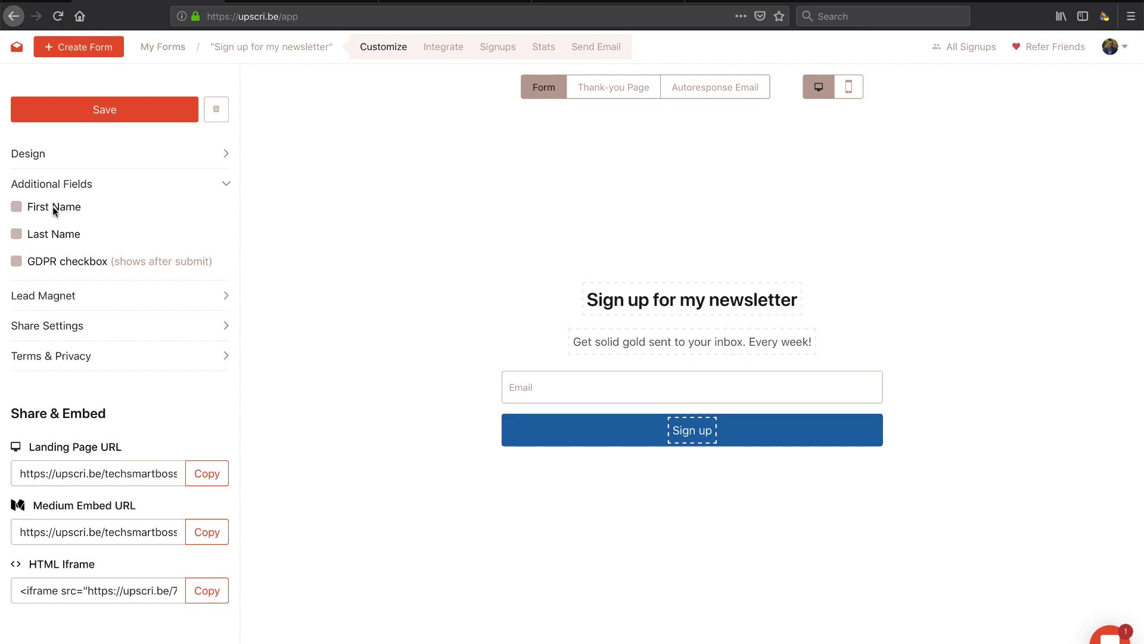
Step: Add a First Name field to the form and look over the lead magnet, share and terms settings
left_click(16, 207)
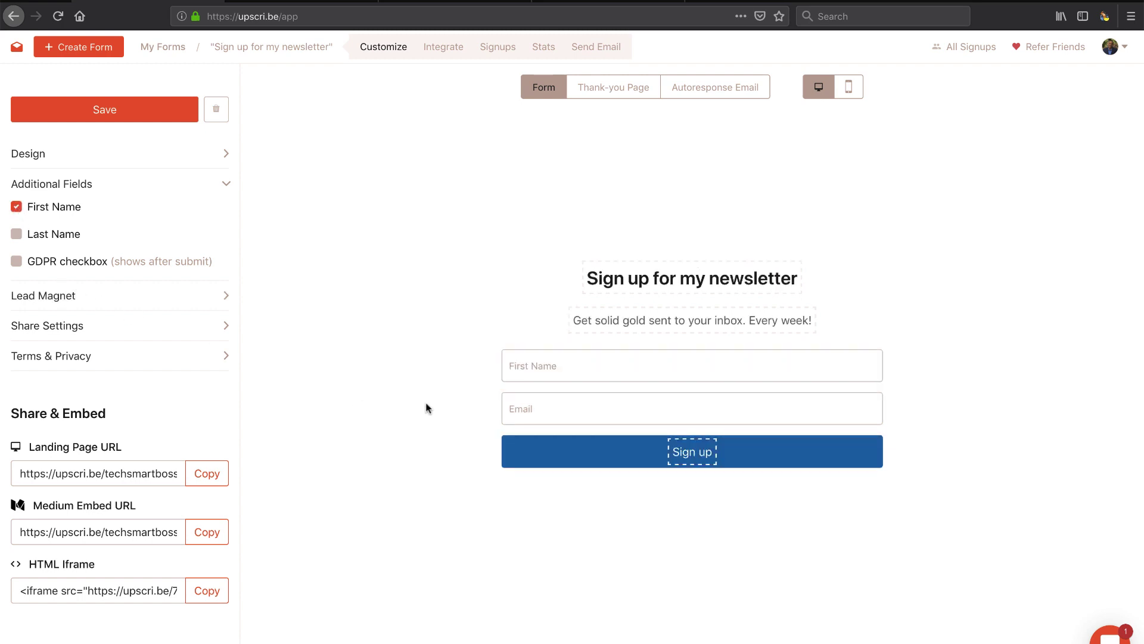
left_click(82, 296)
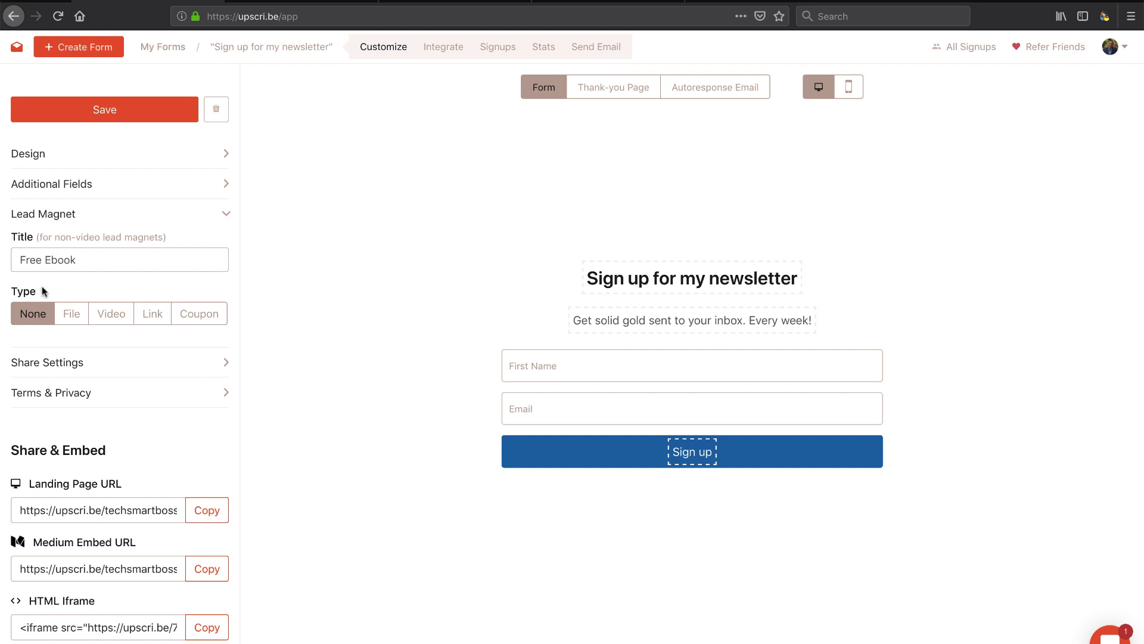
left_click(69, 362)
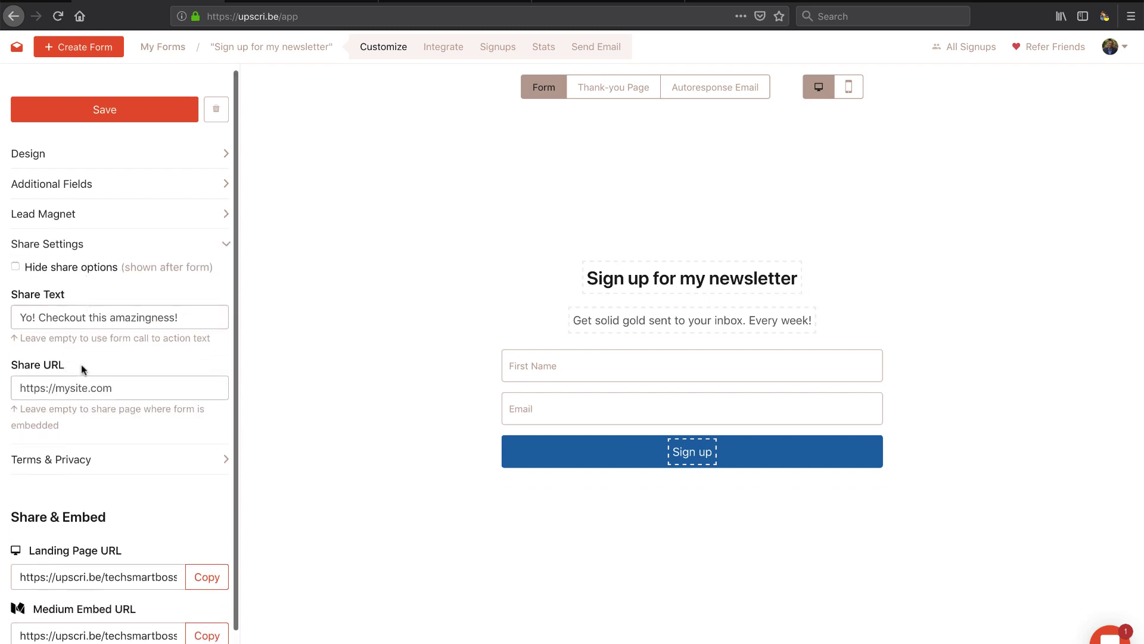
scroll(82, 370, "down", 1)
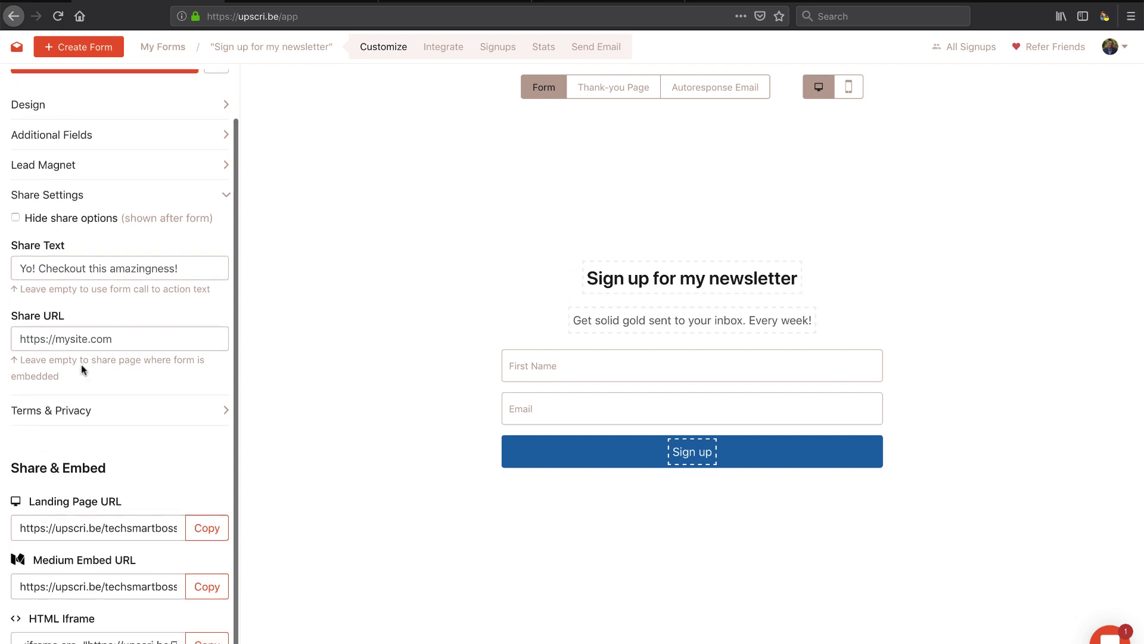
left_click(73, 413)
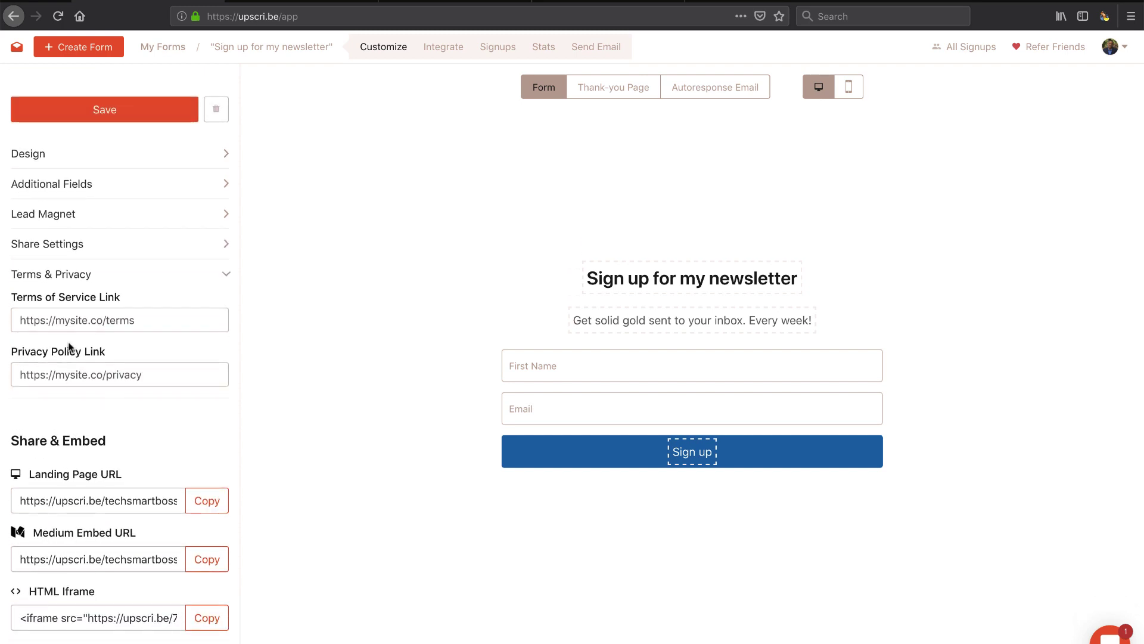
left_click(62, 276)
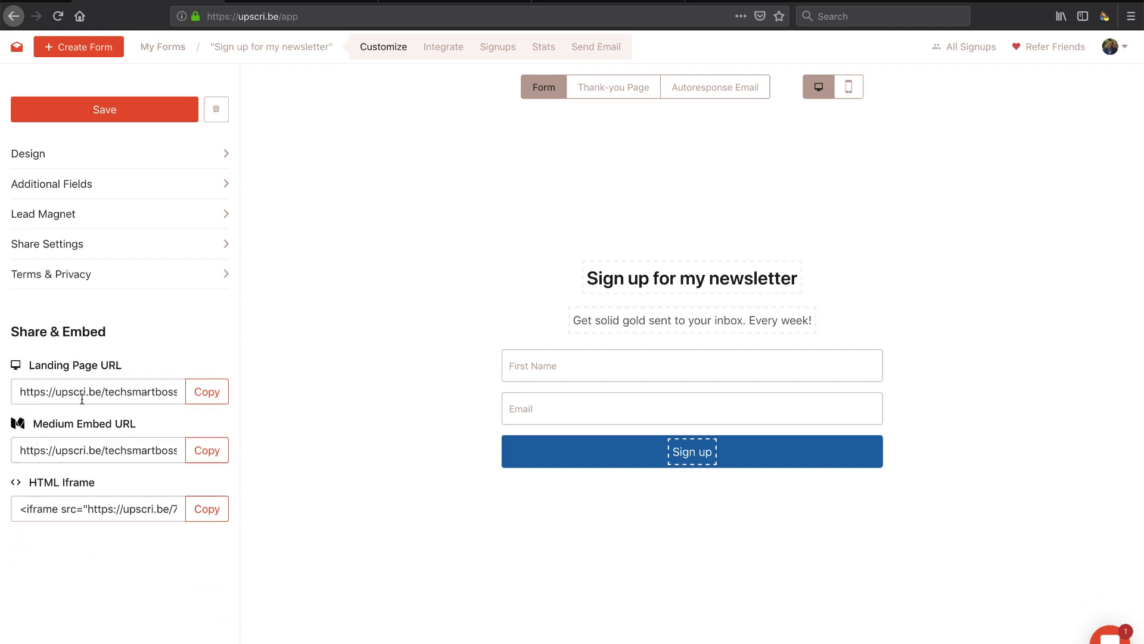
Step: Copy the Landing Page URL and load it in a new browser tab
left_click(82, 398)
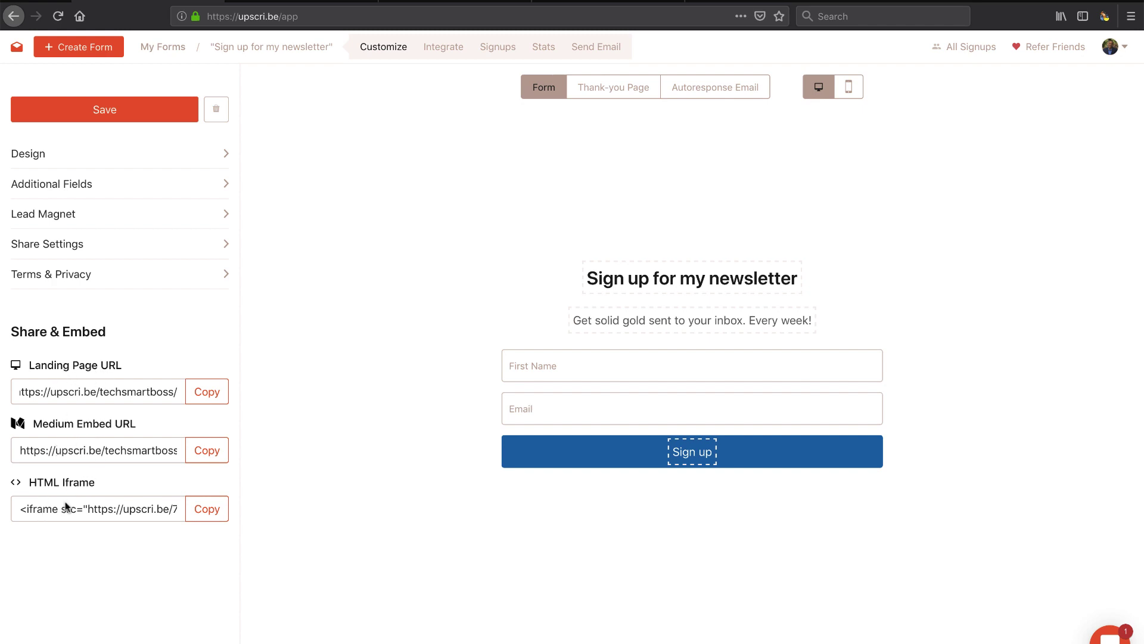
left_click(211, 402)
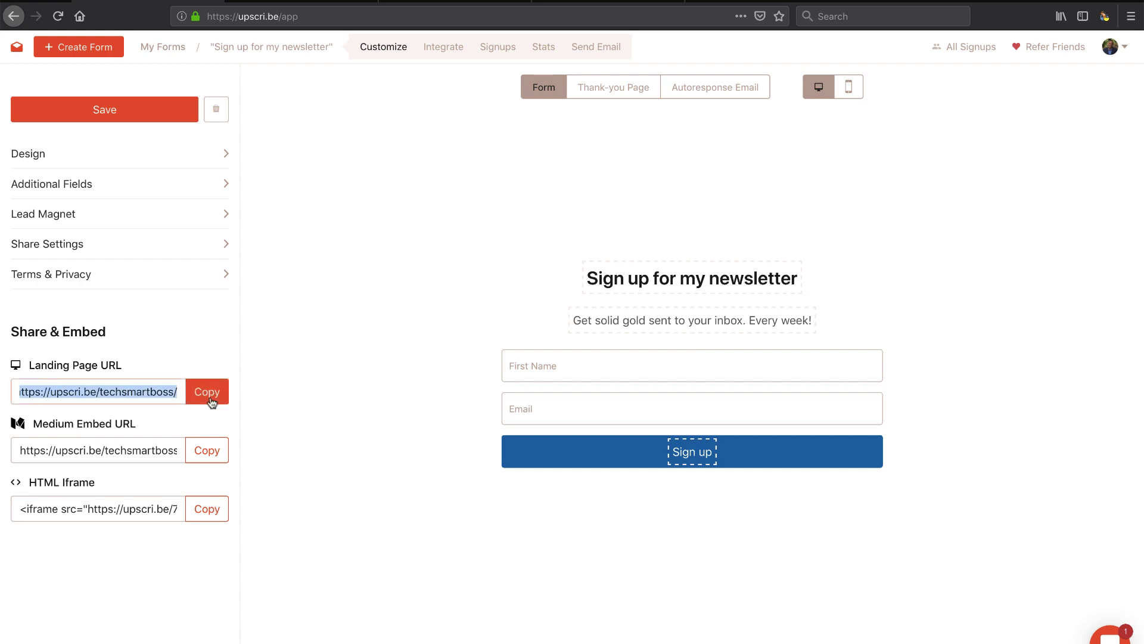
left_click(698, 1)
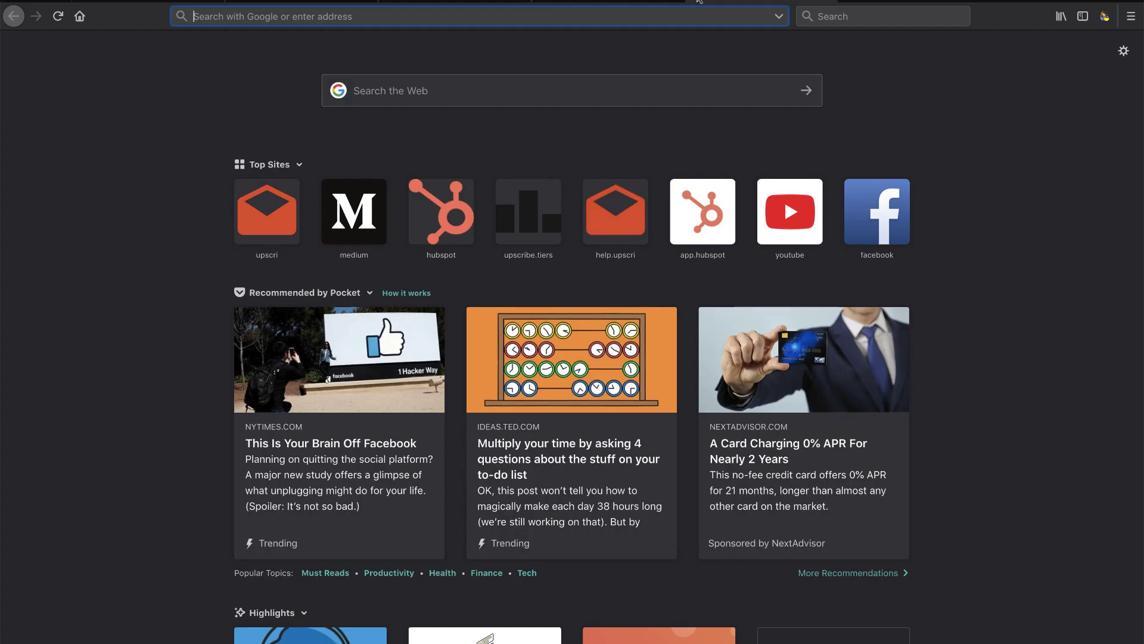
key("ctrl+v")
key("Return")
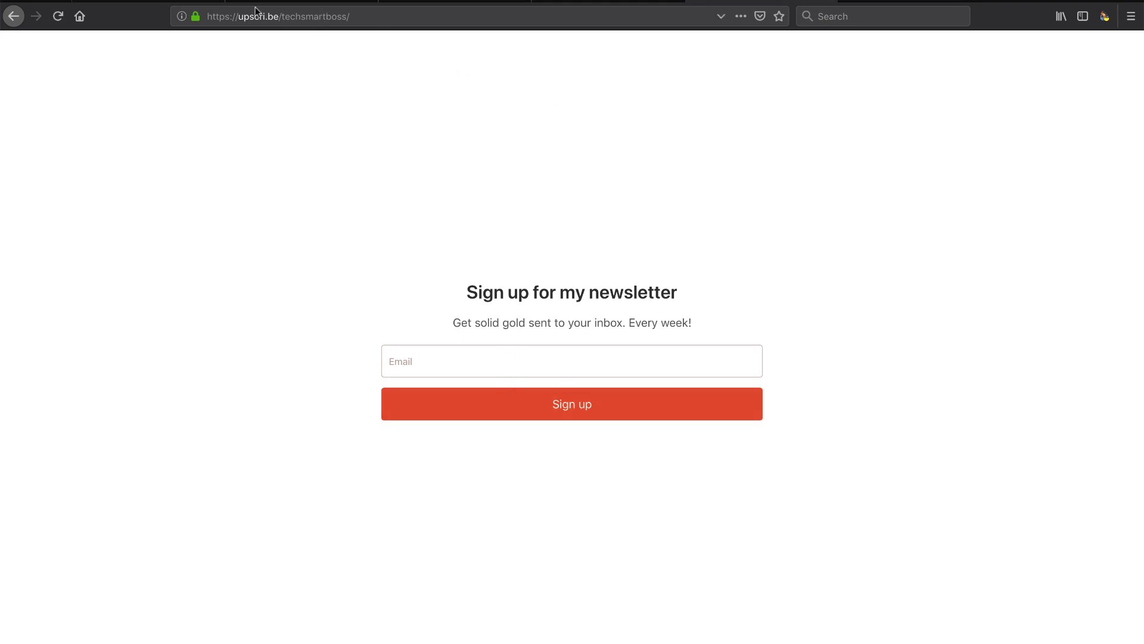
Step: Save the form and reload the live landing page to see the First Name field and blue button
left_click(167, 1)
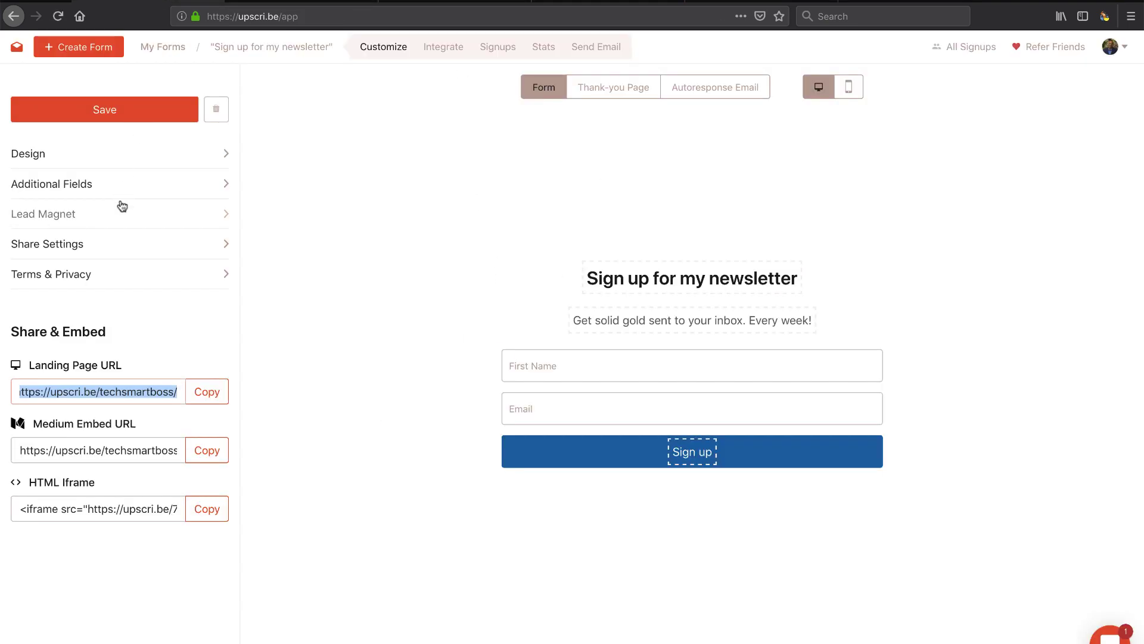
left_click(114, 112)
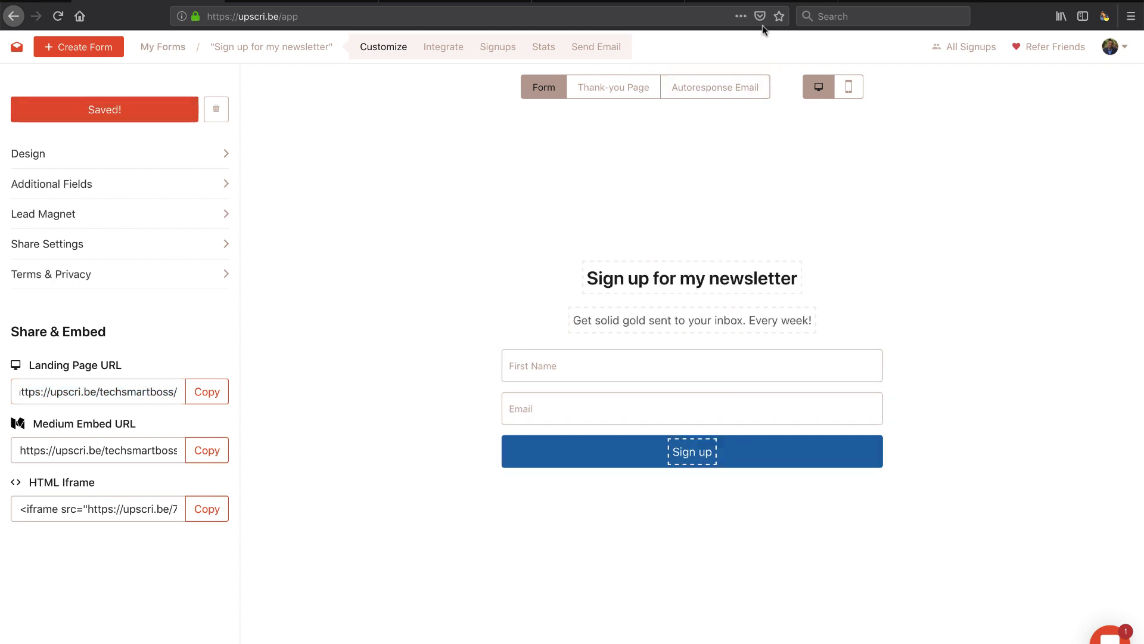
left_click(745, 2)
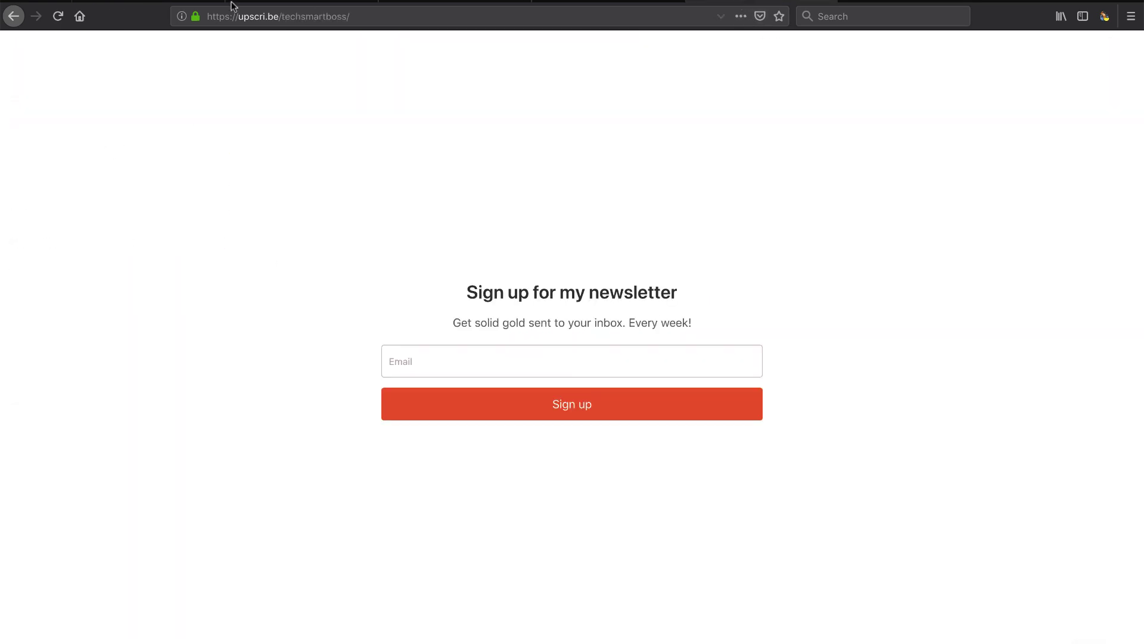
left_click(57, 17)
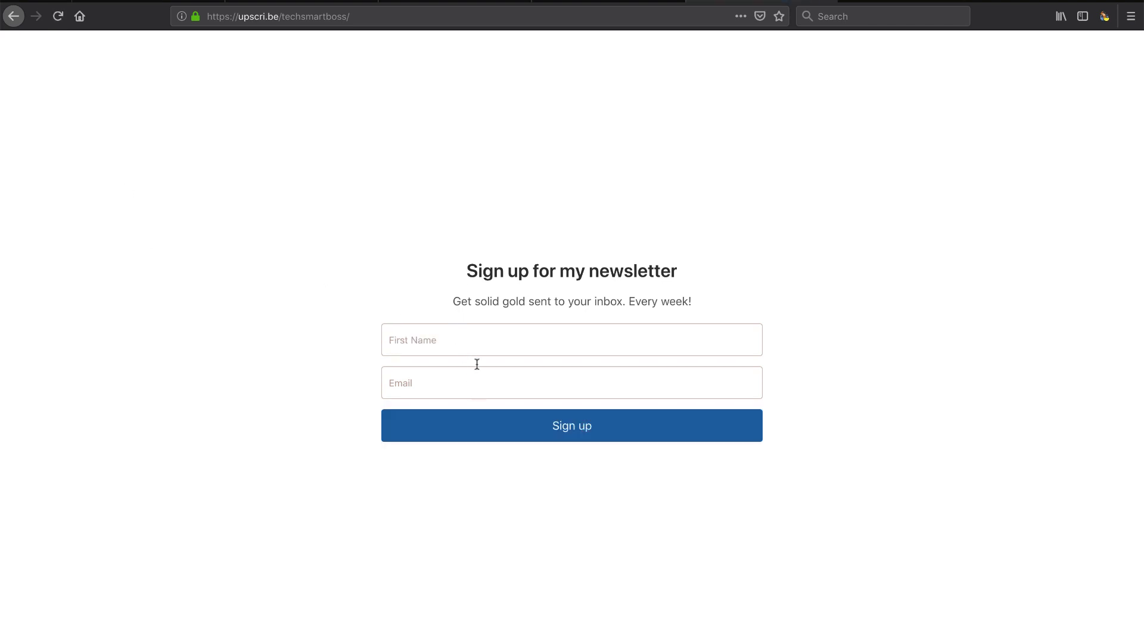
left_click(174, 2)
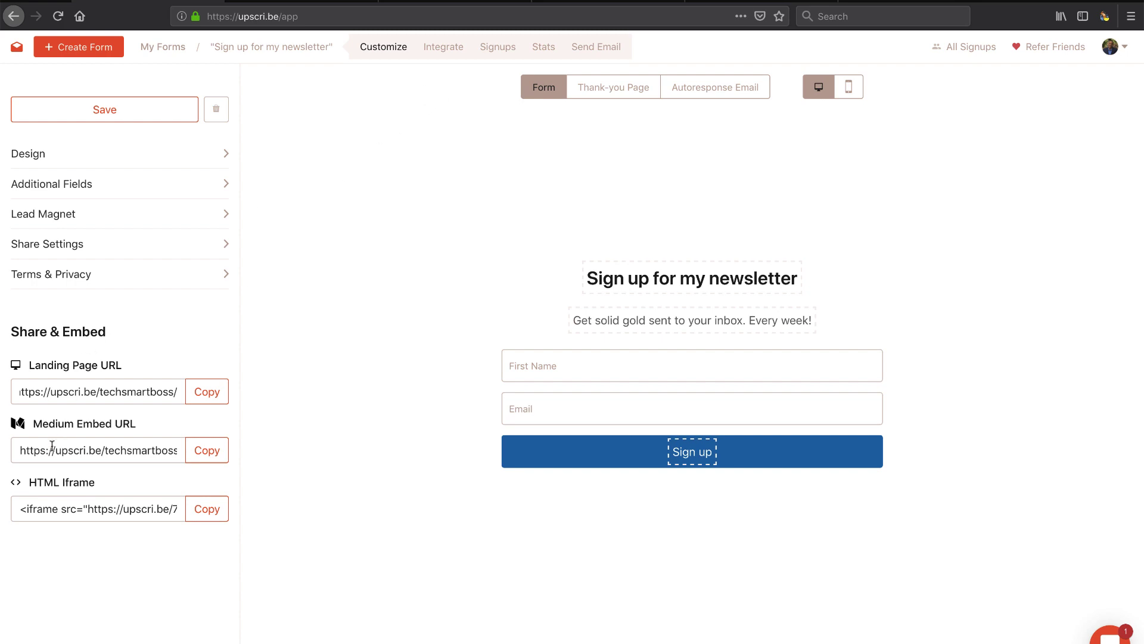
Step: Copy the Medium Embed URL, start the Revue integration, and switch to the Revue tab
left_click(198, 457)
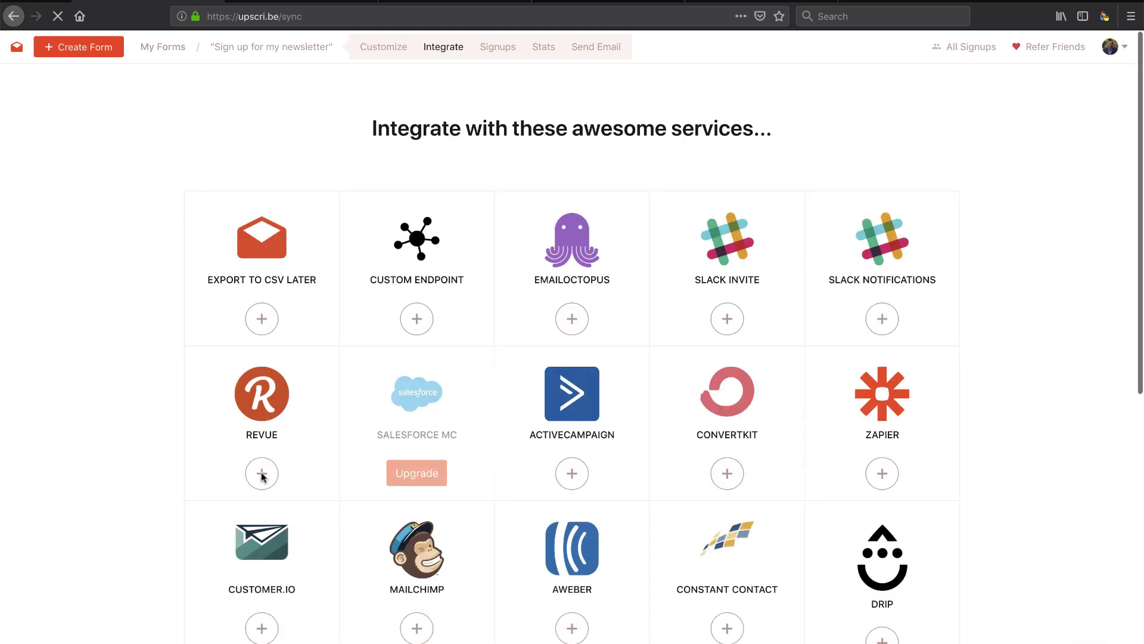
left_click(261, 476)
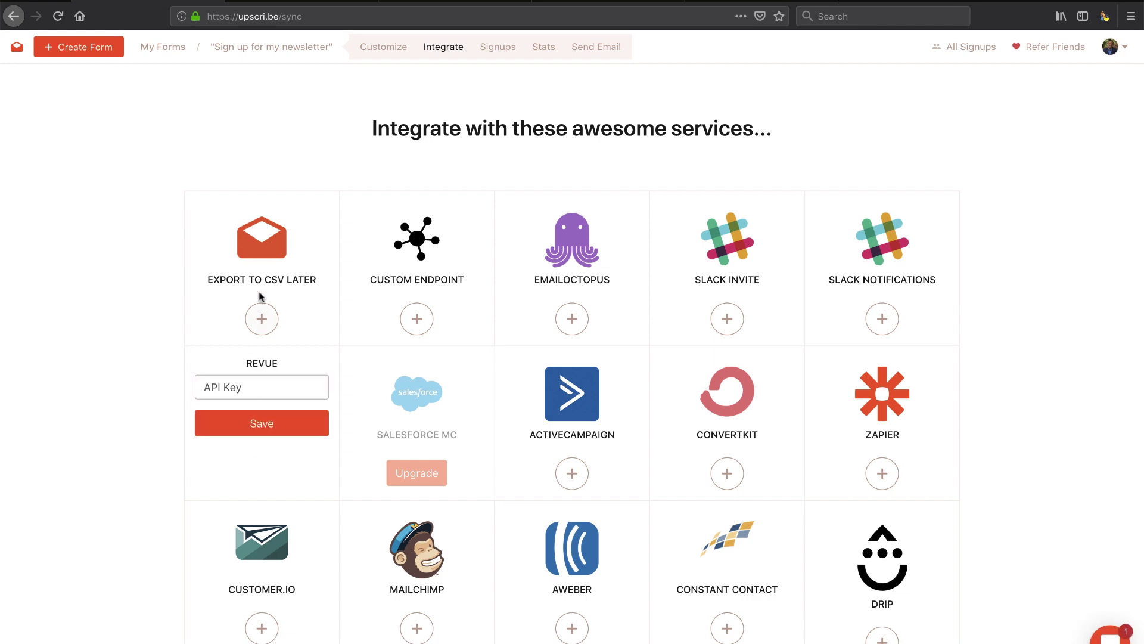
left_click(596, 1)
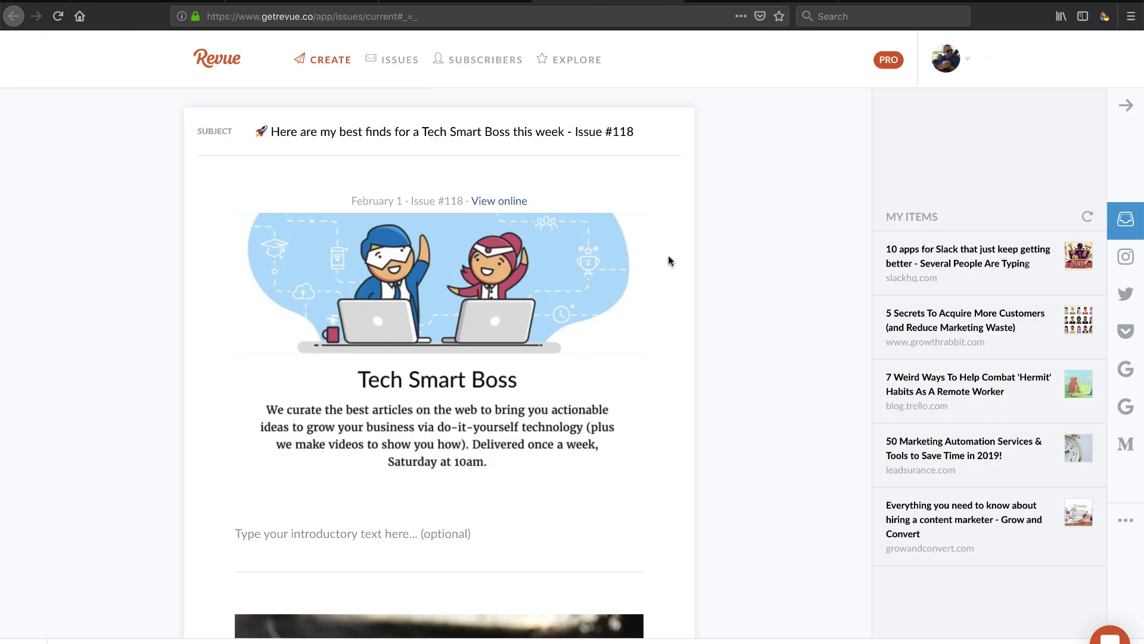
scroll(667, 255, "down", 3)
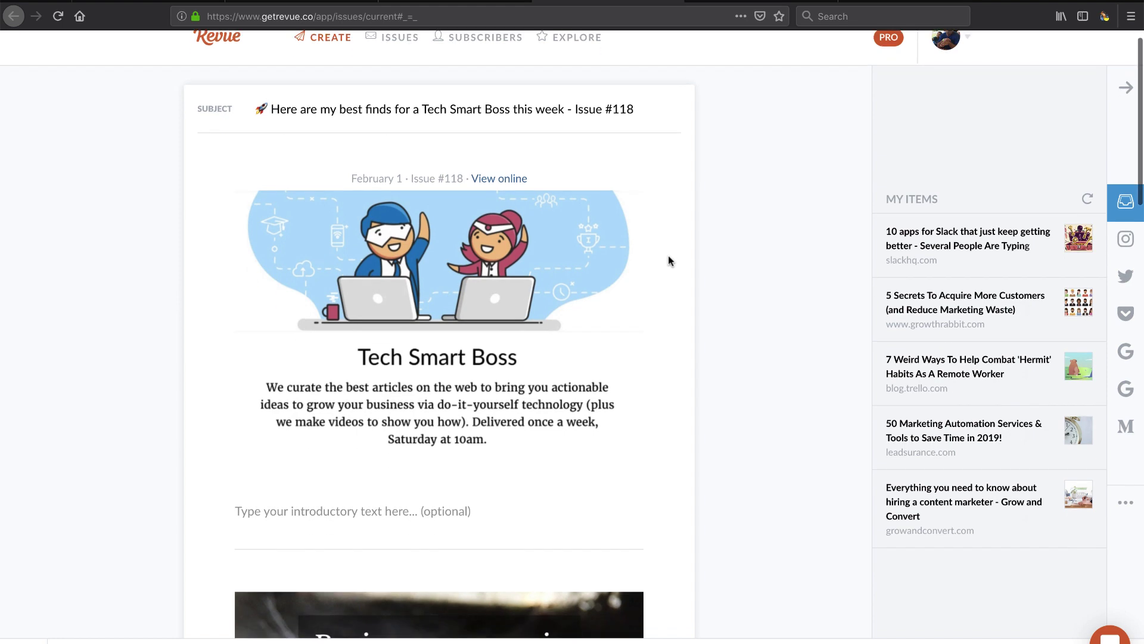
scroll(669, 378, "down", 3)
scroll(517, 434, "down", 3)
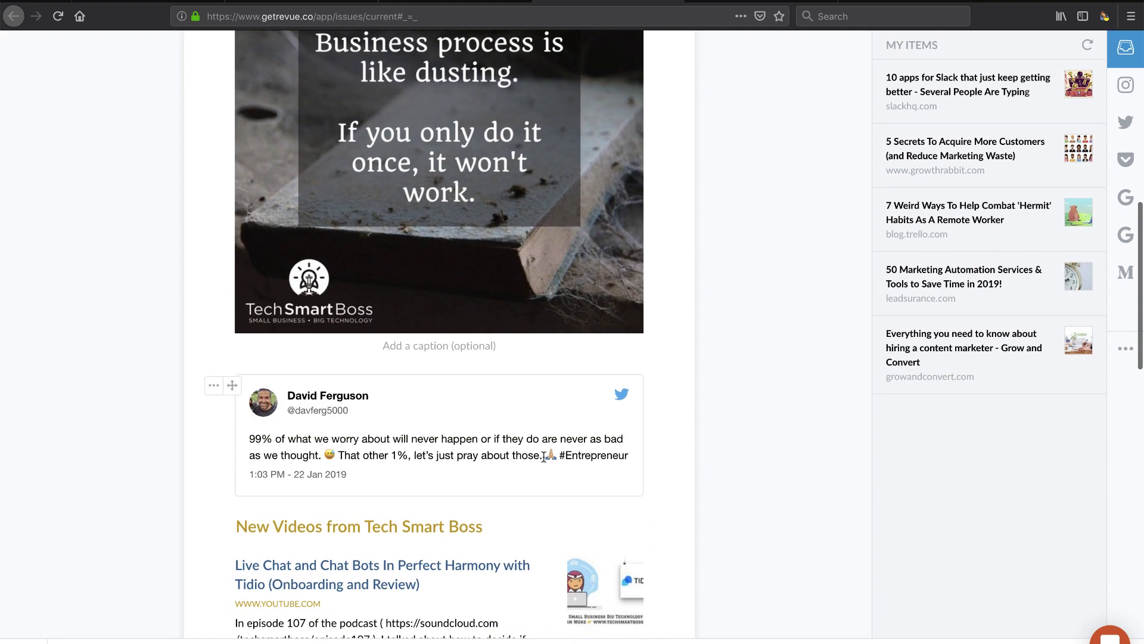
scroll(594, 435, "down", 3)
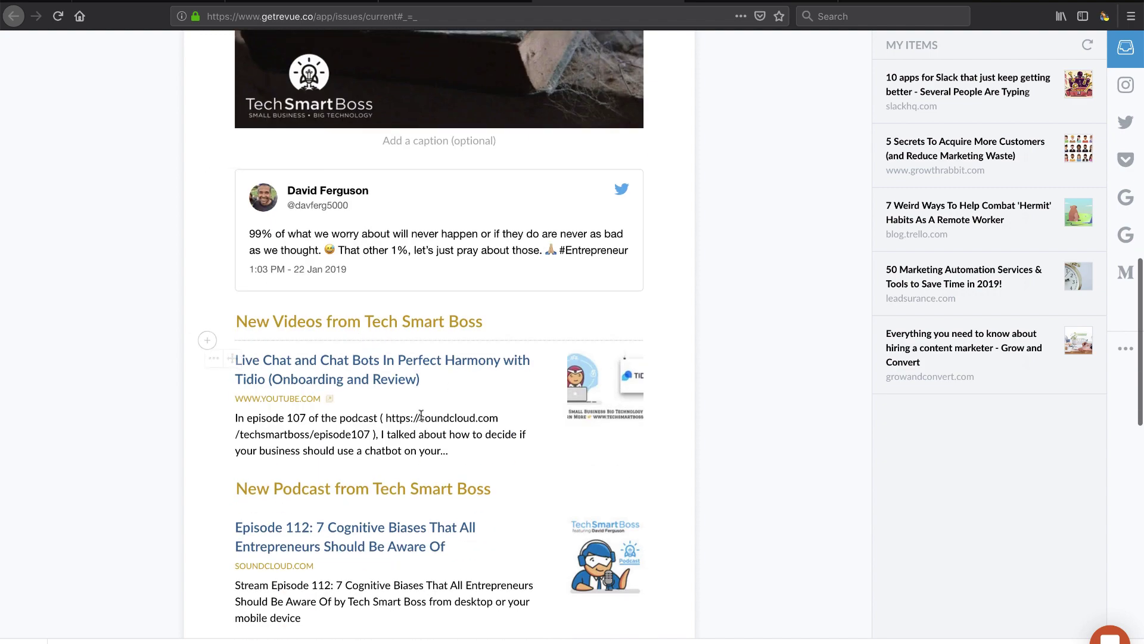
scroll(451, 470, "down", 2)
scroll(600, 256, "down", 5)
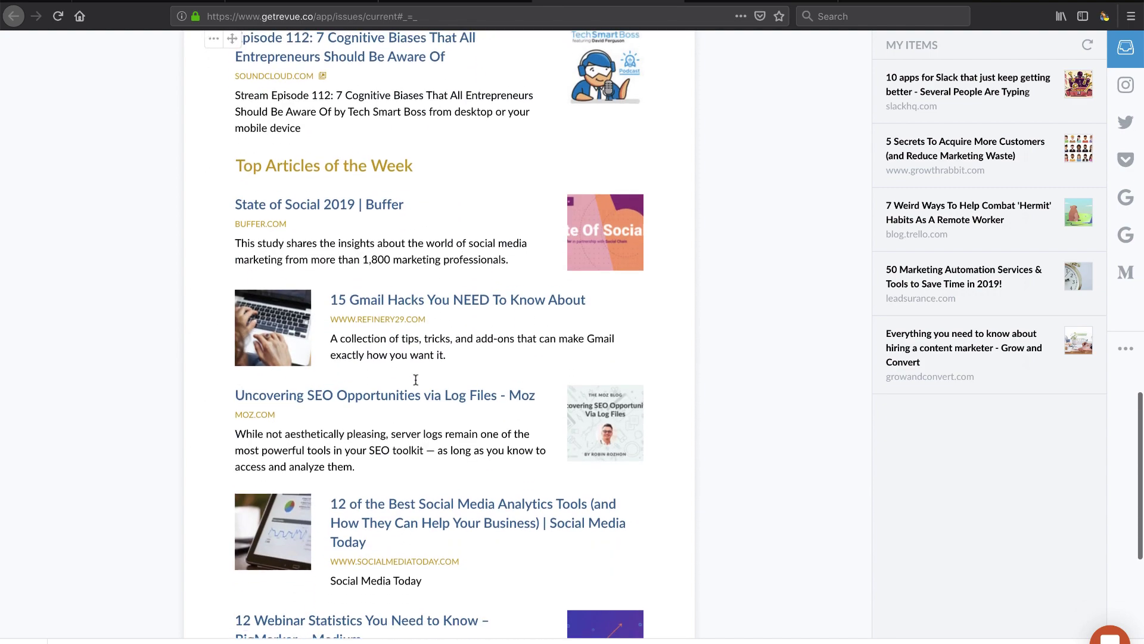
scroll(600, 388, "down", 1)
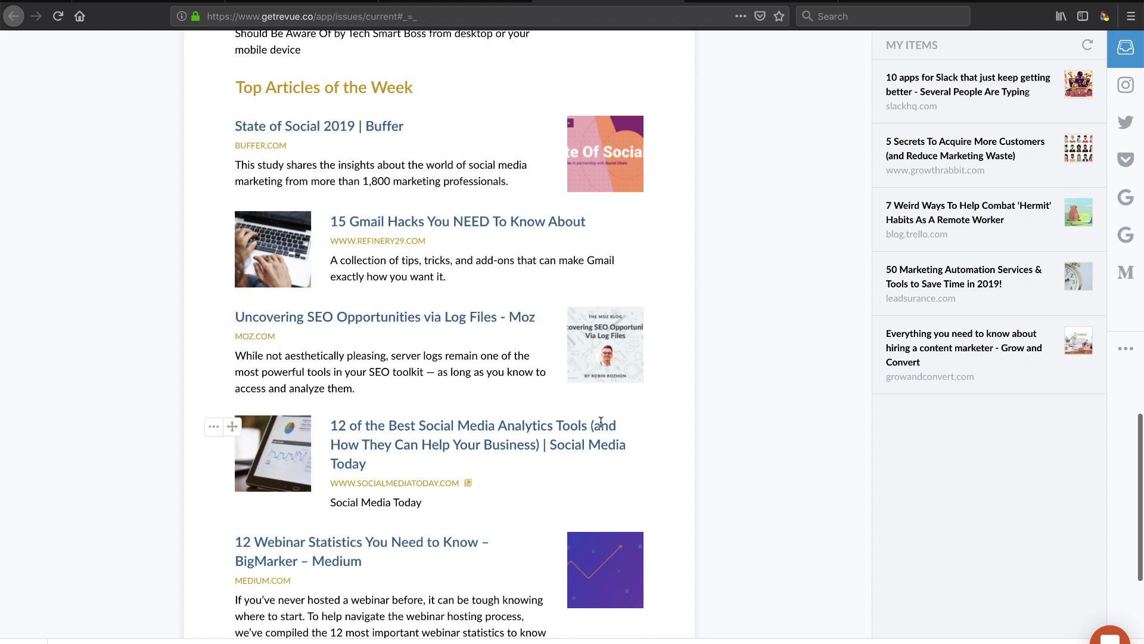
scroll(600, 422, "down", 5)
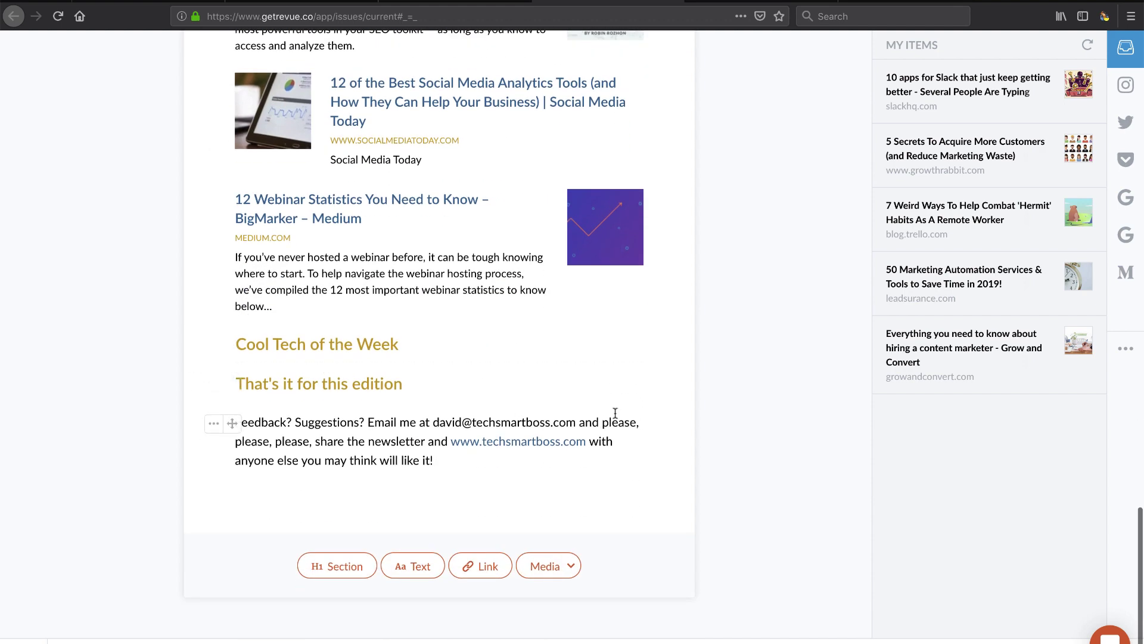
scroll(615, 415, "up", 20)
scroll(615, 412, "up", 10)
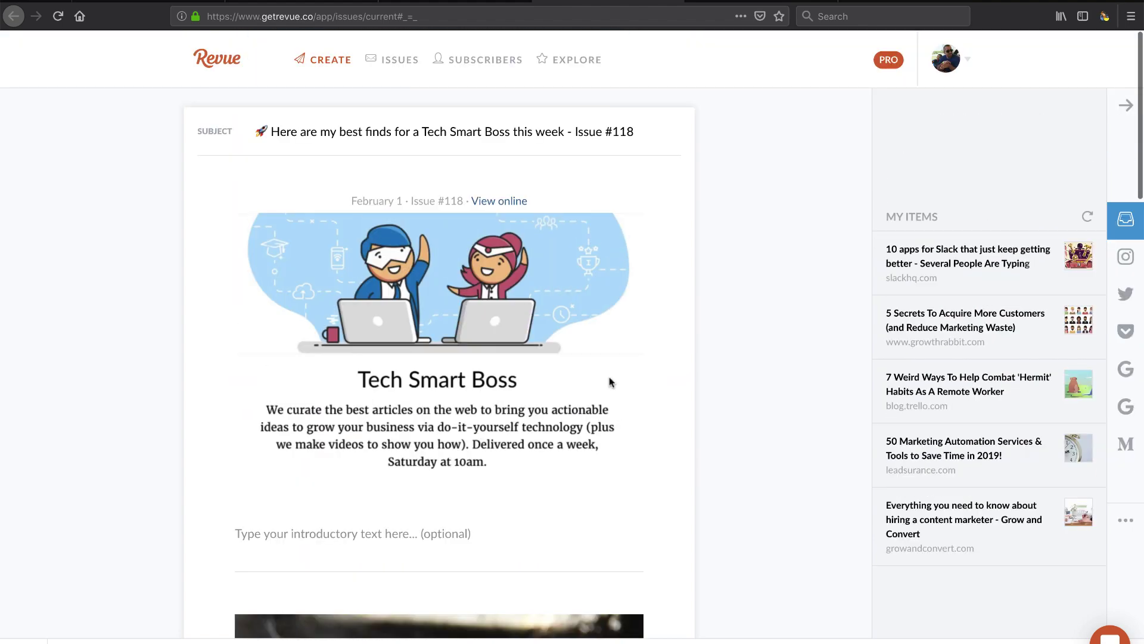
left_click(967, 59)
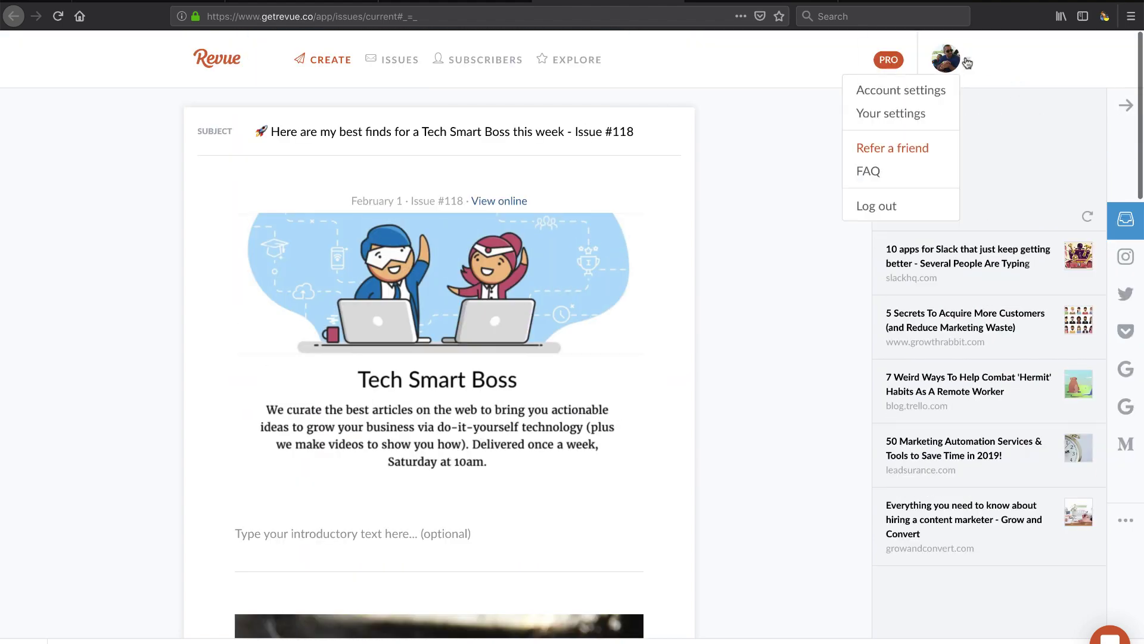
left_click(916, 89)
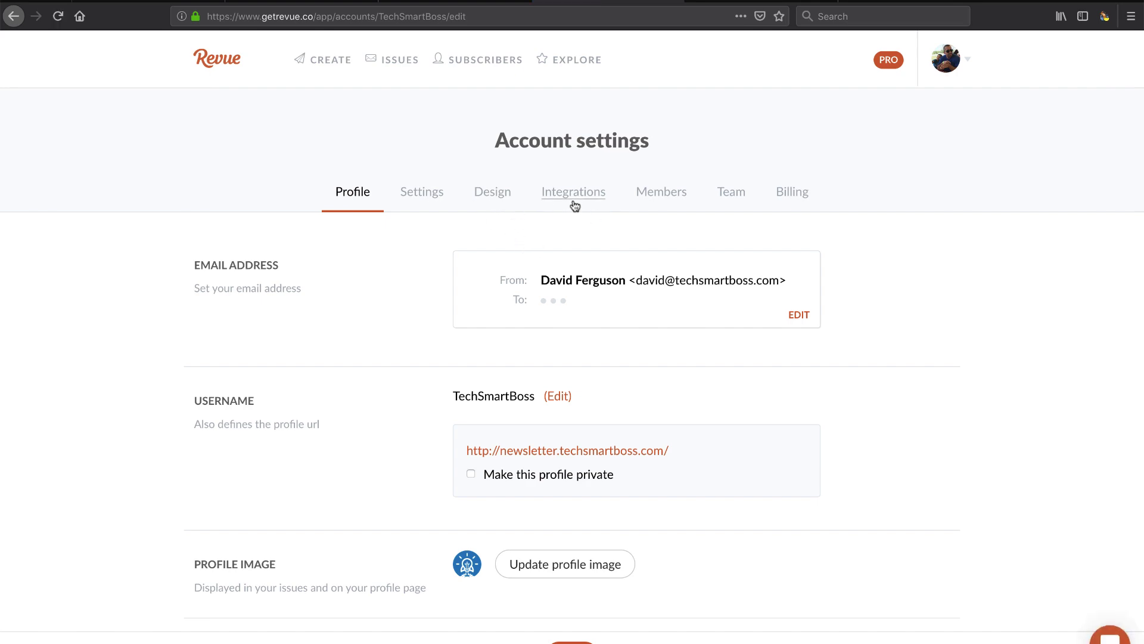
left_click(576, 204)
Step: Browse Revue's Settings and Profile pages, then go back to the Integrations page
scroll(575, 205, "down", 15)
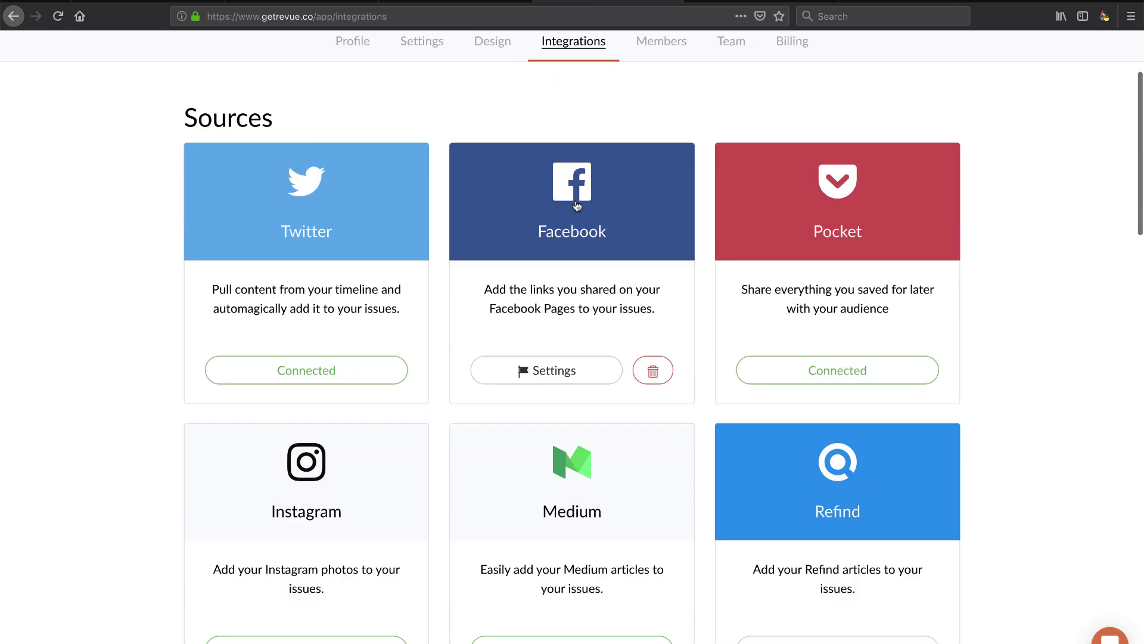
scroll(576, 205, "up", 15)
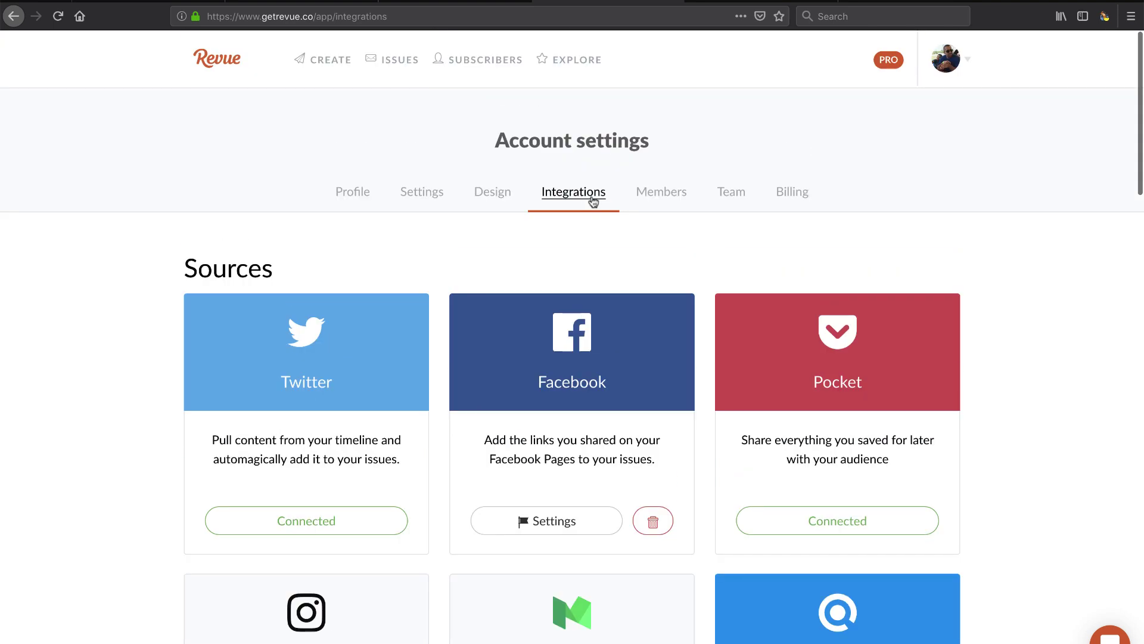
left_click(429, 196)
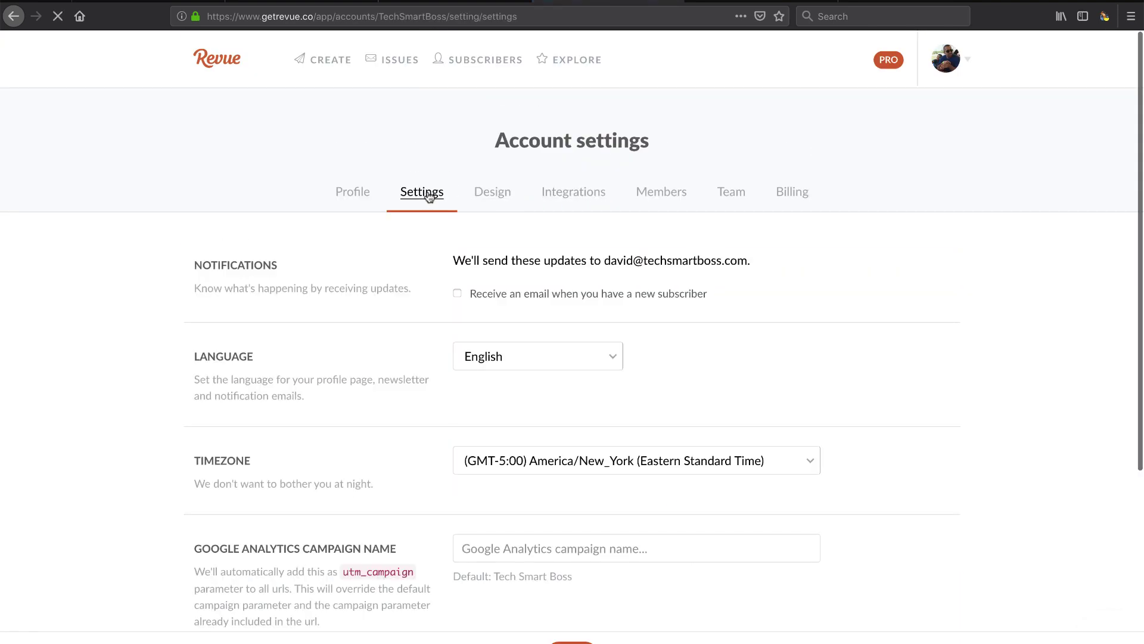
scroll(340, 424, "down", 5)
scroll(340, 424, "down", 1)
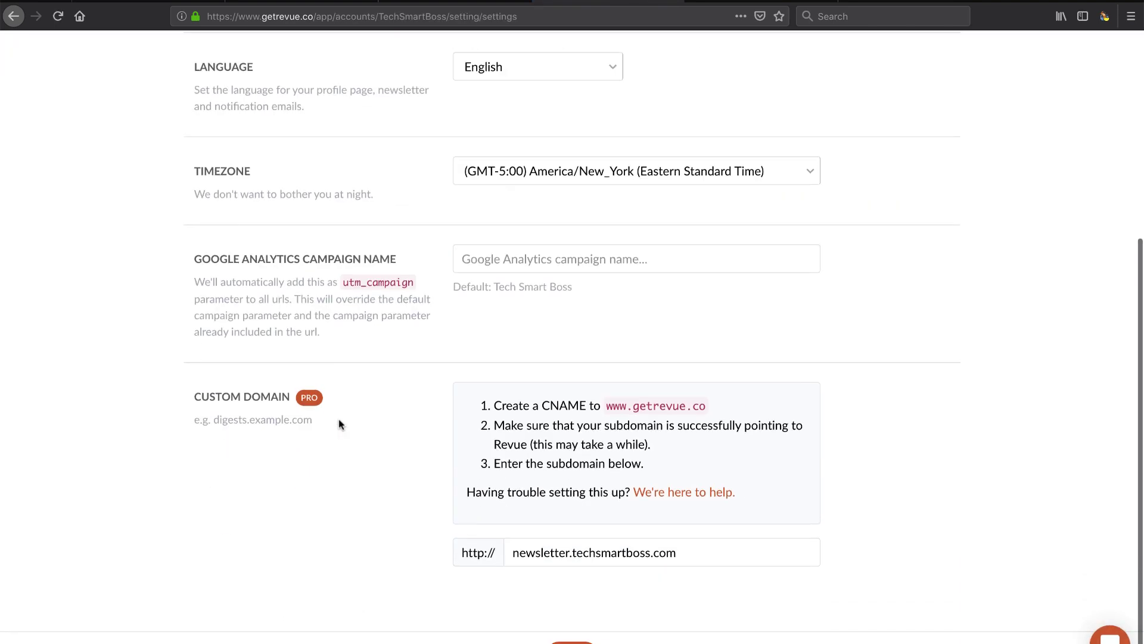
scroll(340, 424, "up", 4)
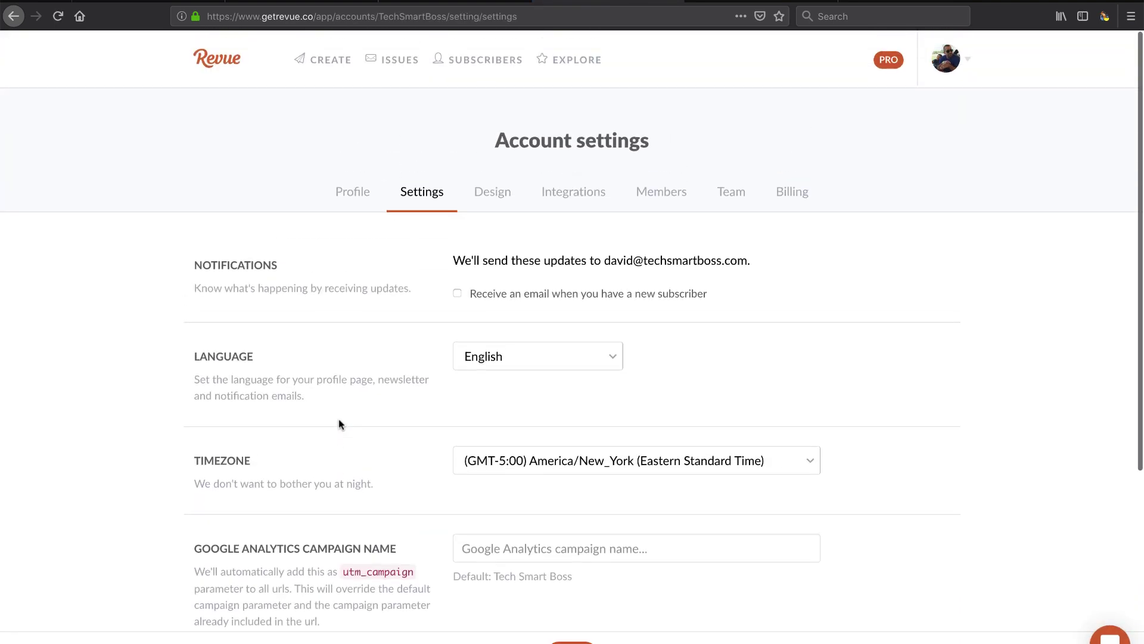
left_click(357, 198)
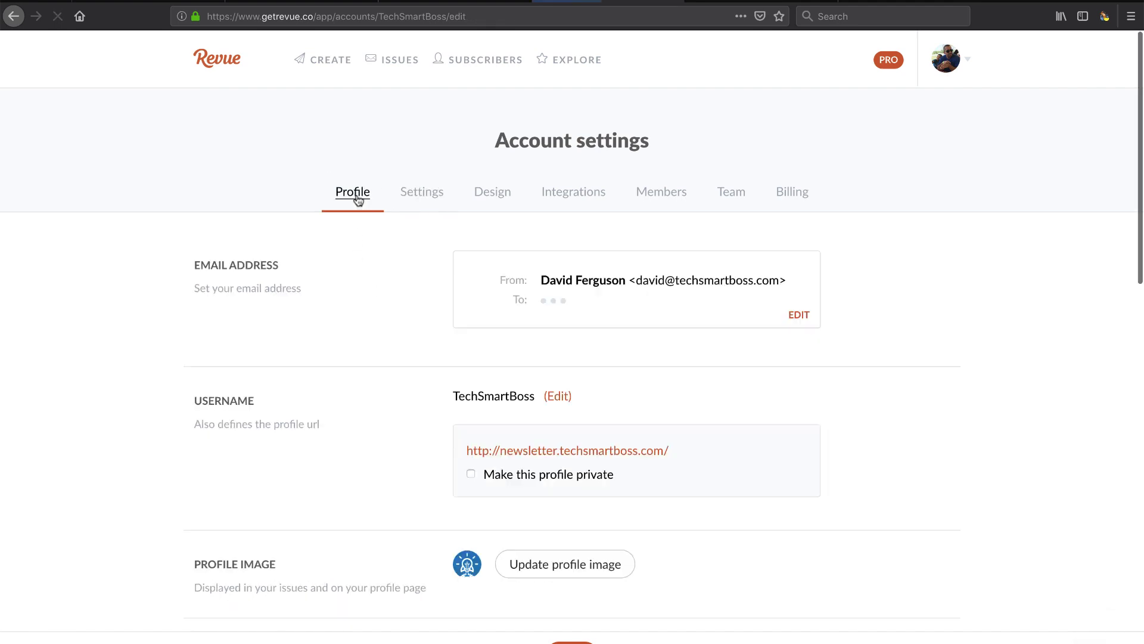
scroll(358, 200, "down", 8)
scroll(358, 201, "down", 7)
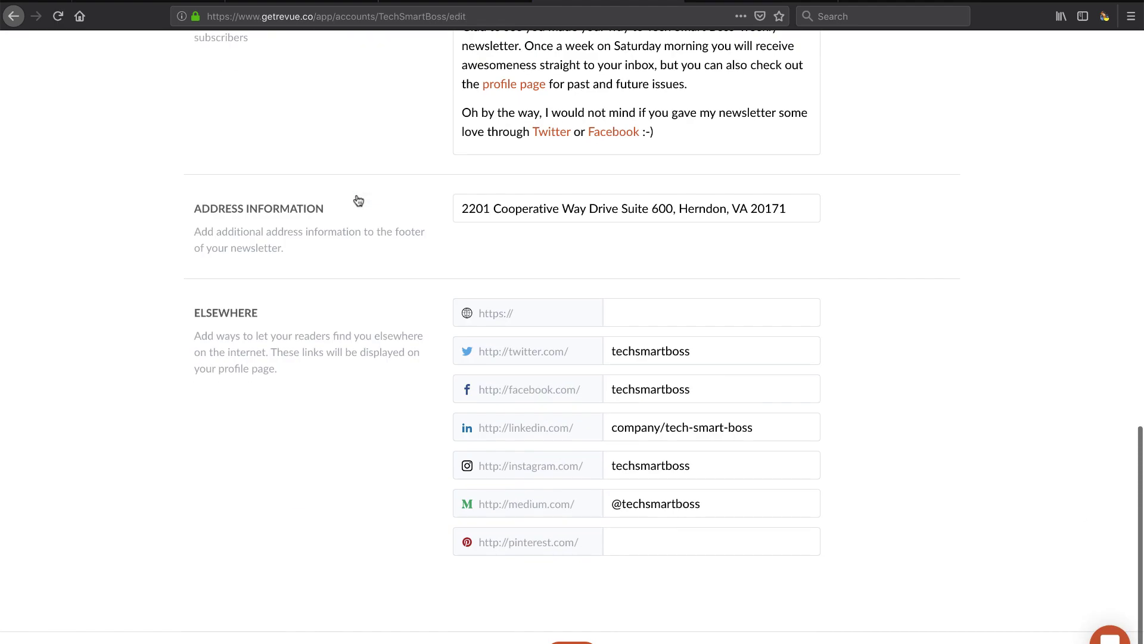
key("alt+Left")
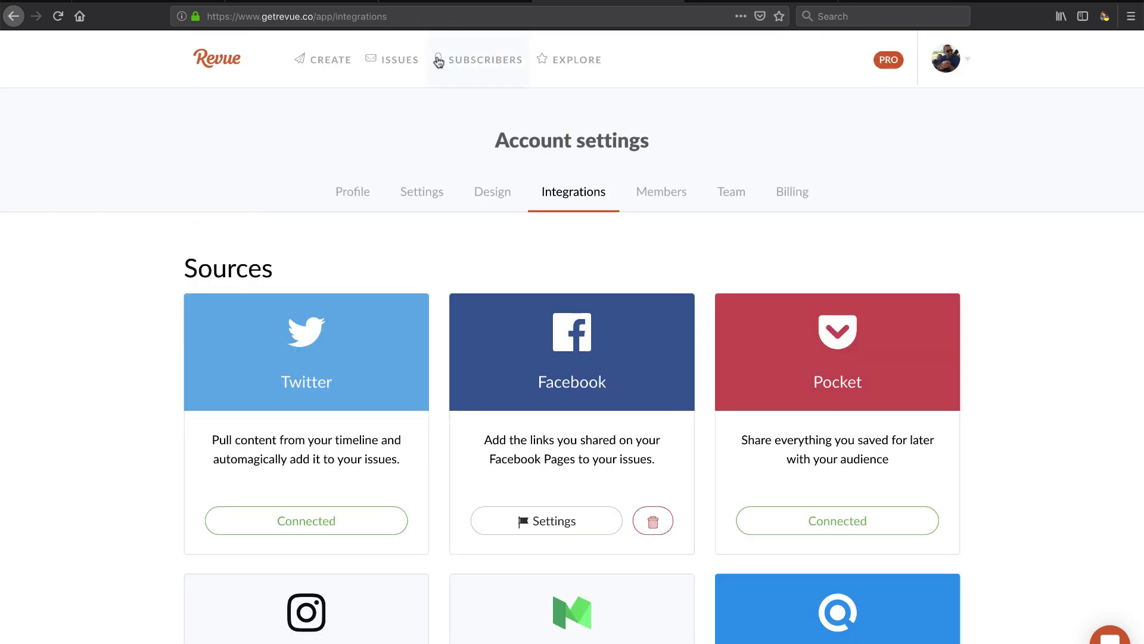
Step: Connect Revue with the pasted API key and sync signups to the Revue List
left_click(216, 3)
left_click(257, 387)
key("ctrl+v")
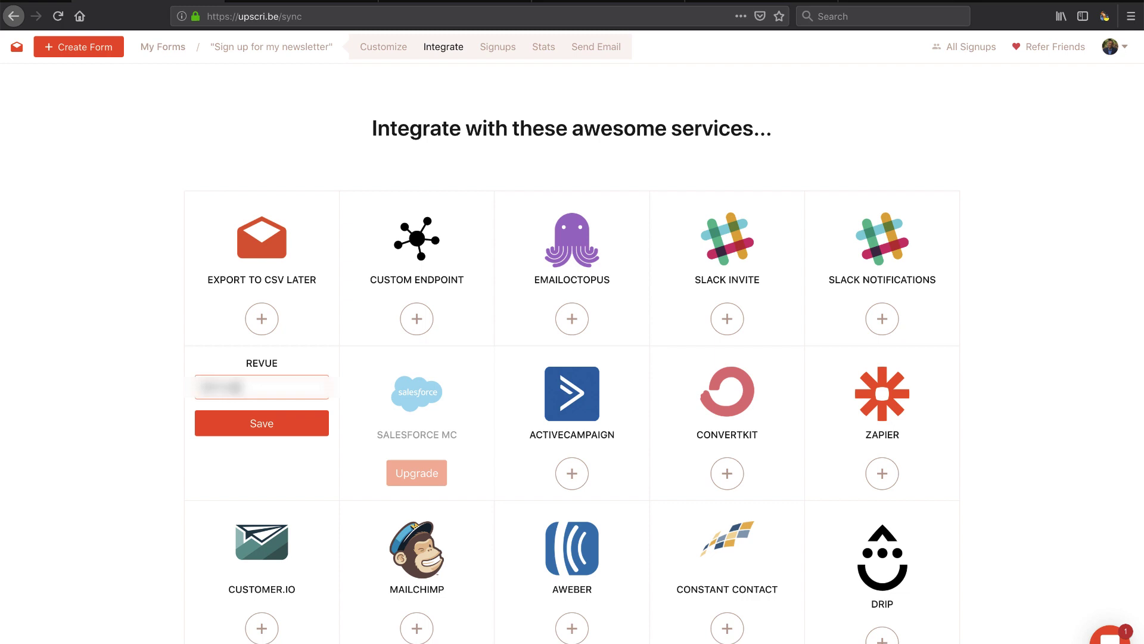
key("ctrl+v")
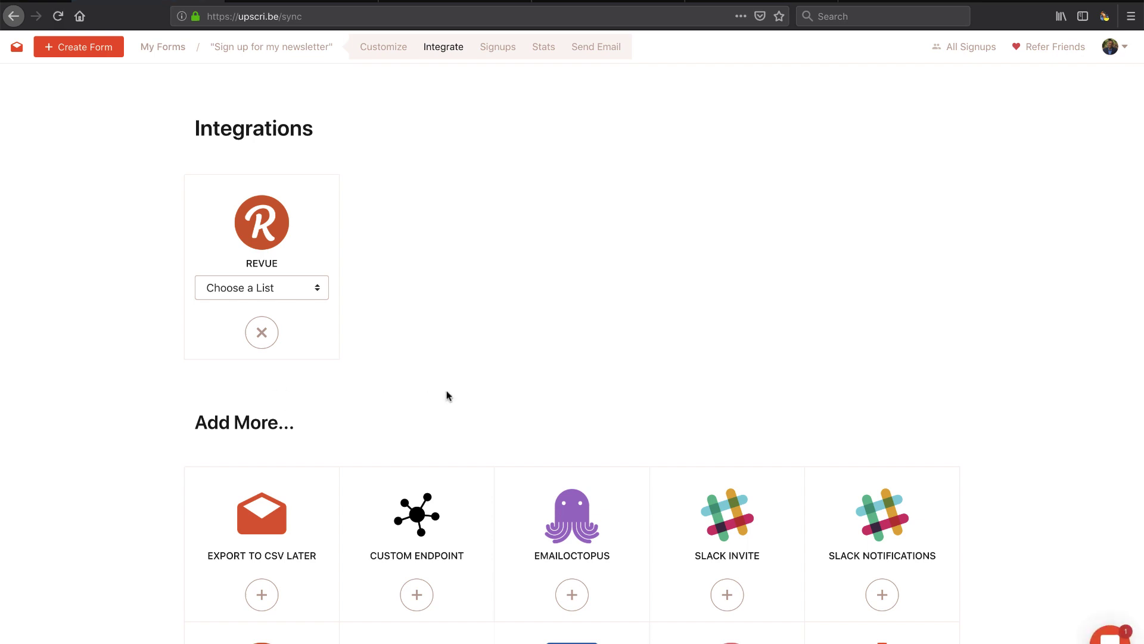
left_click(303, 288)
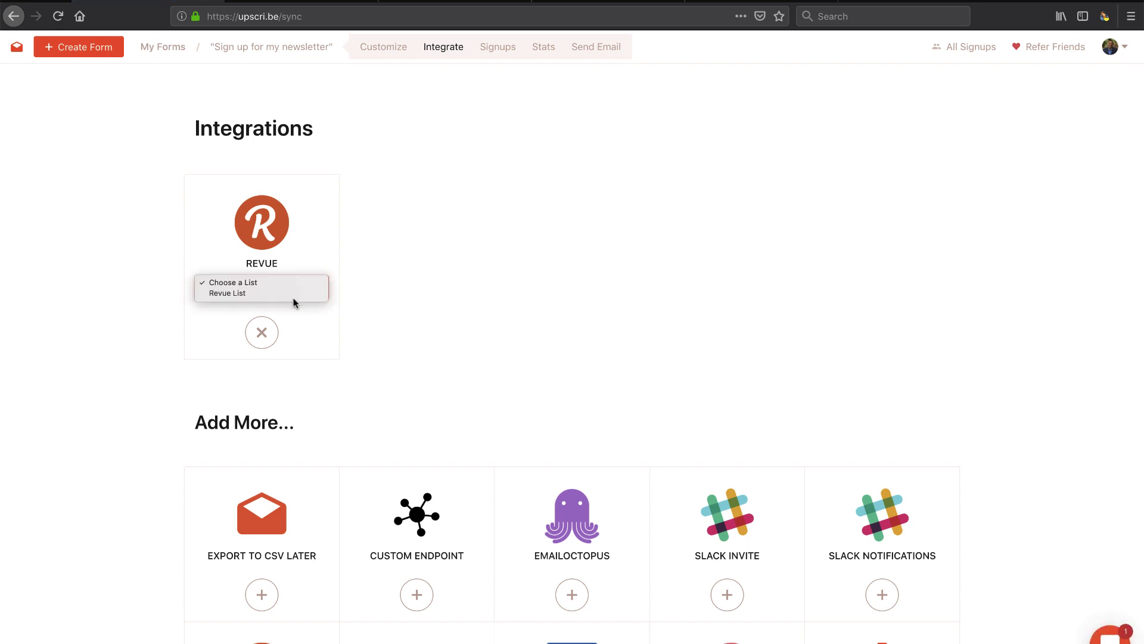
left_click(293, 293)
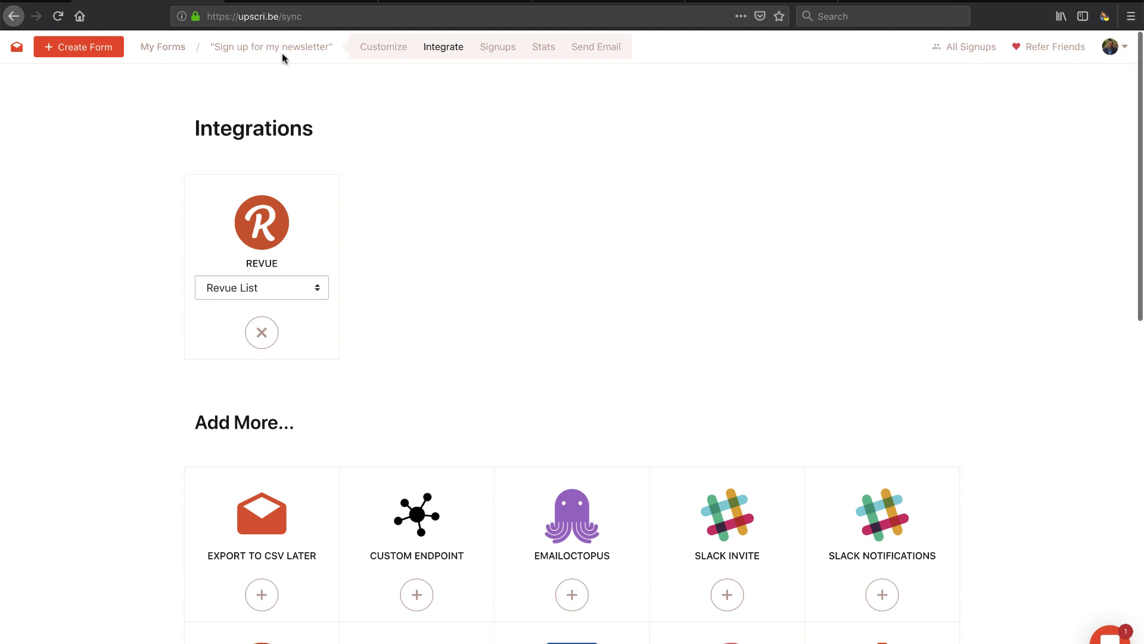
Step: Copy the form's Medium embed URL from the Customize page
left_click(395, 52)
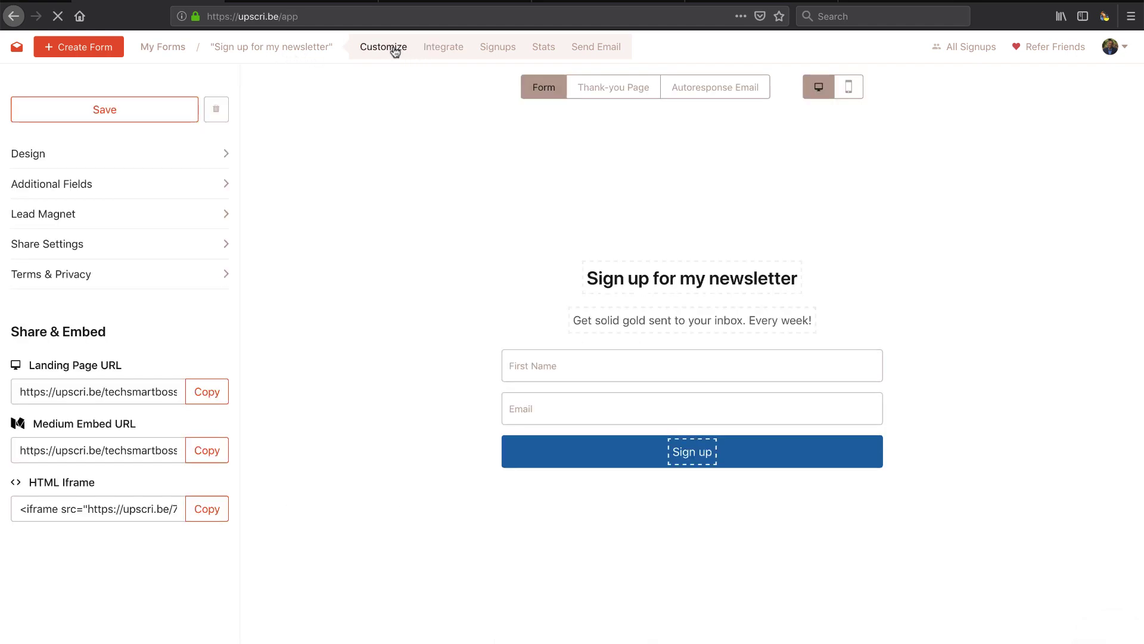
left_click(207, 450)
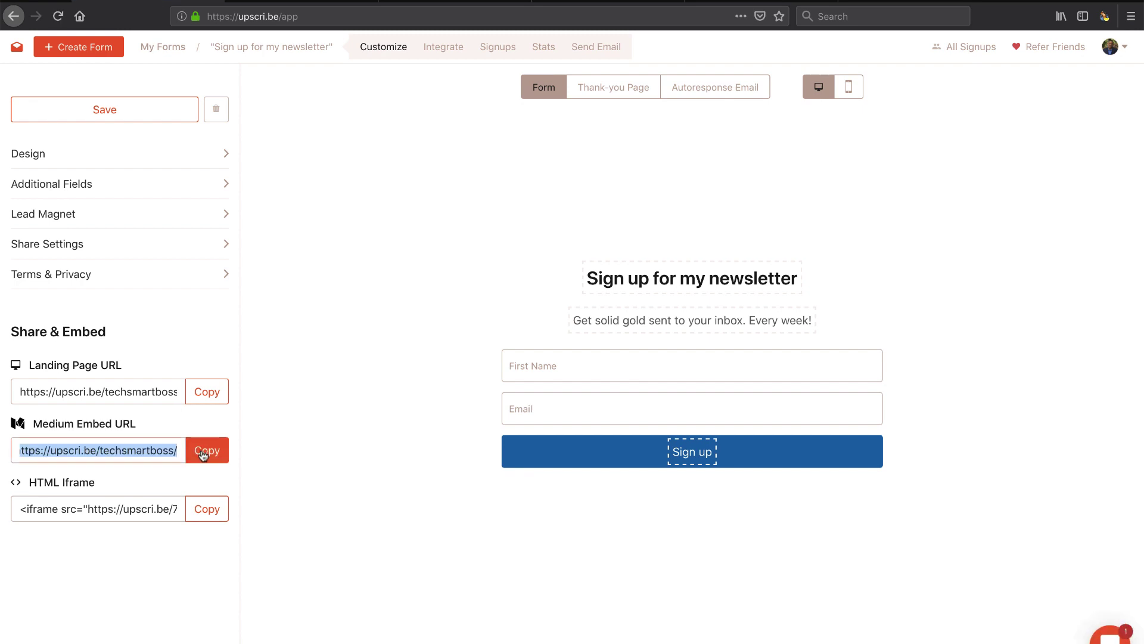
left_click(295, 2)
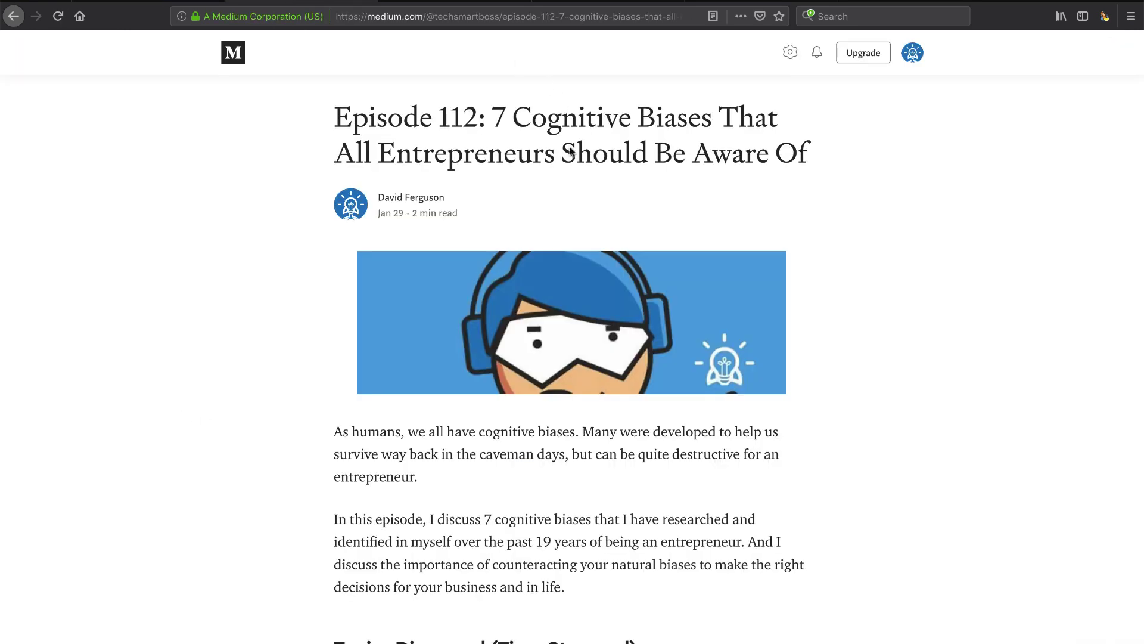
Step: Edit the Medium story and add an empty paragraph after the intro's Thanks paragraph
scroll(565, 268, "down", 5)
scroll(565, 268, "up", 5)
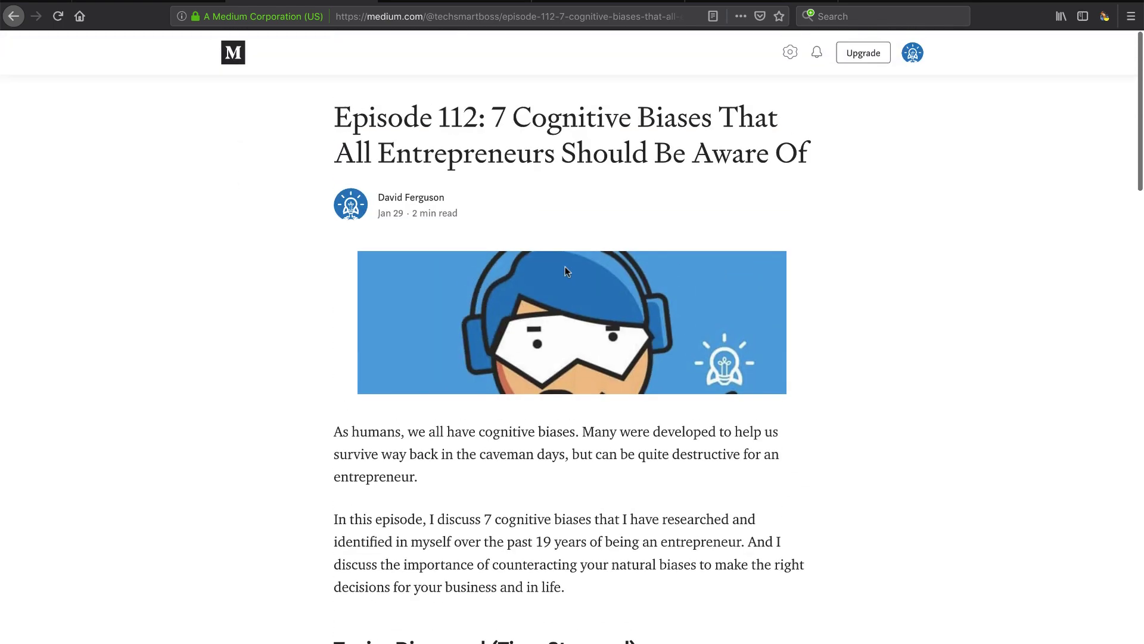
left_click(791, 60)
left_click(786, 88)
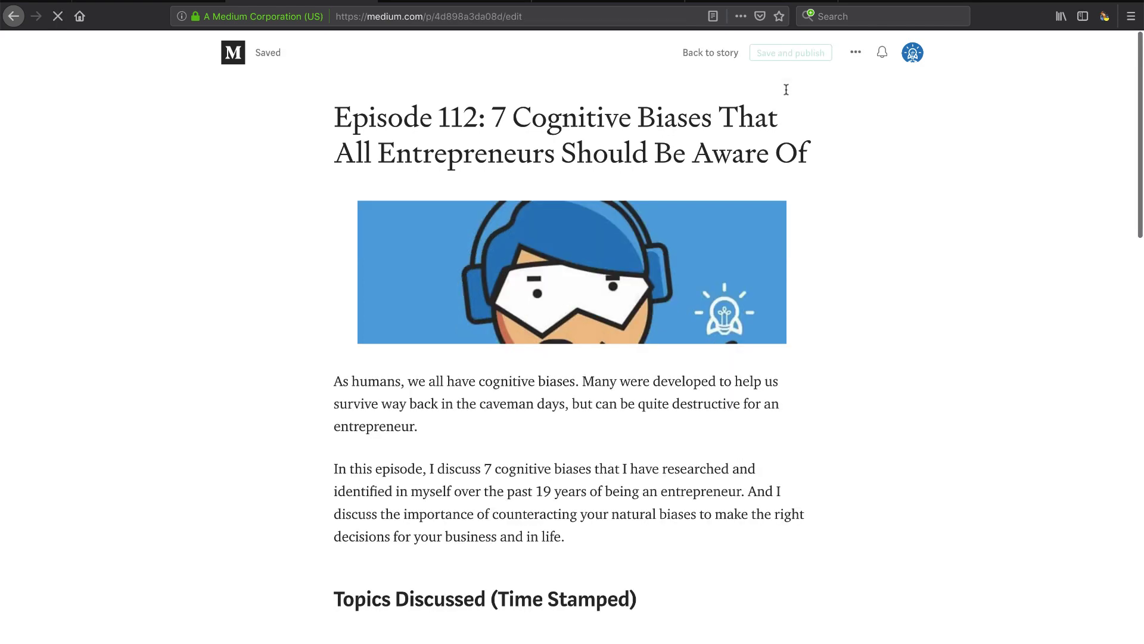
scroll(602, 298, "down", 15)
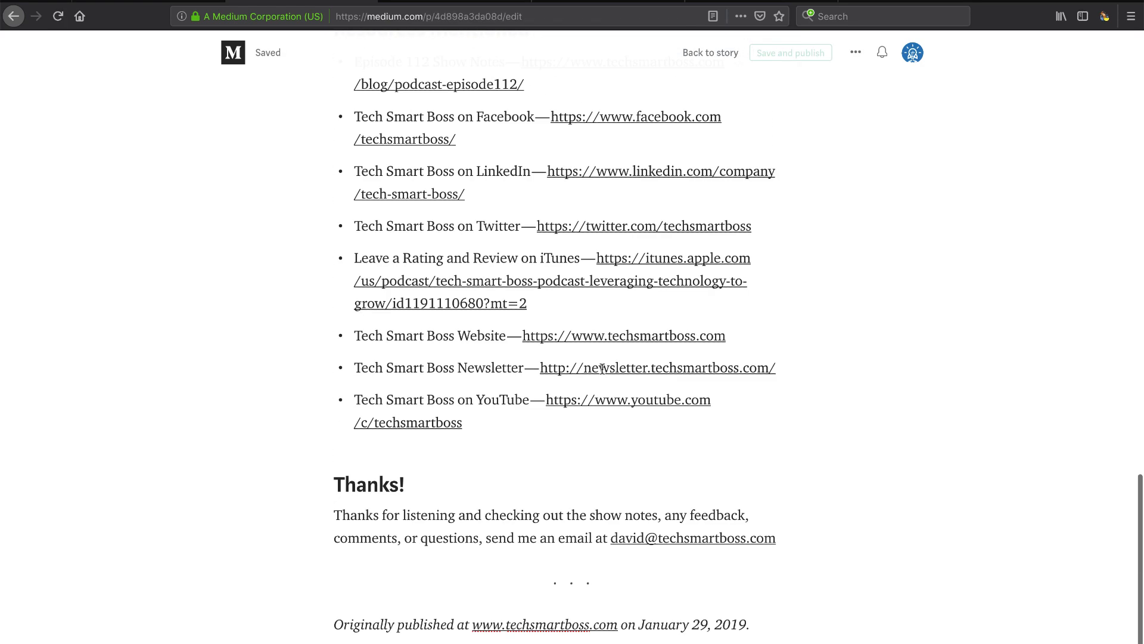
left_click(627, 566)
left_click(796, 543)
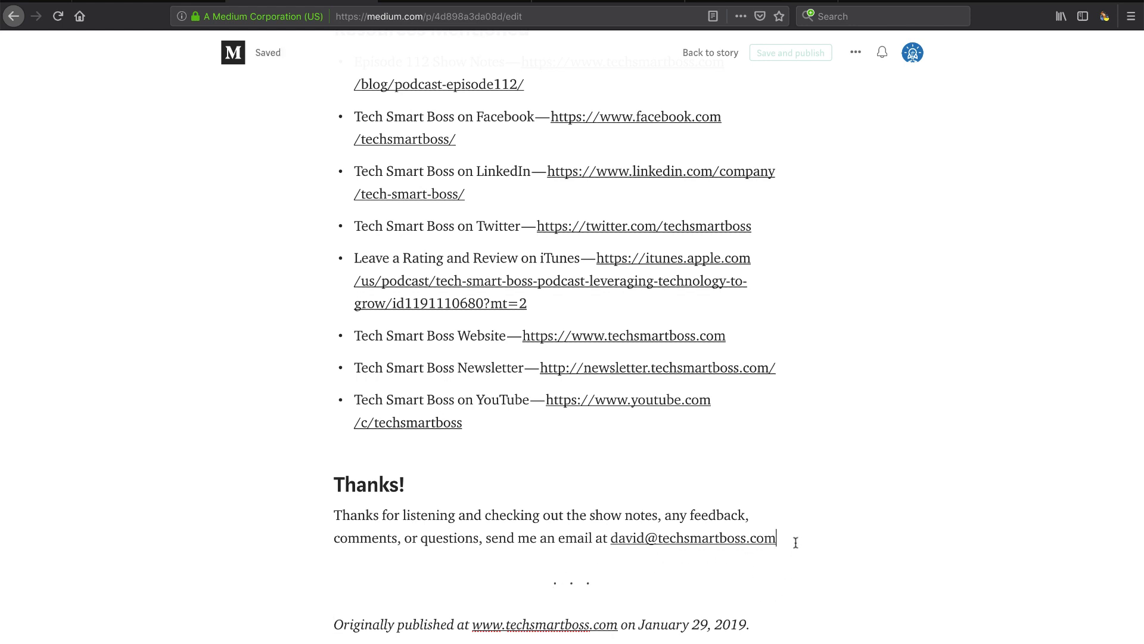
scroll(795, 543, "up", 15)
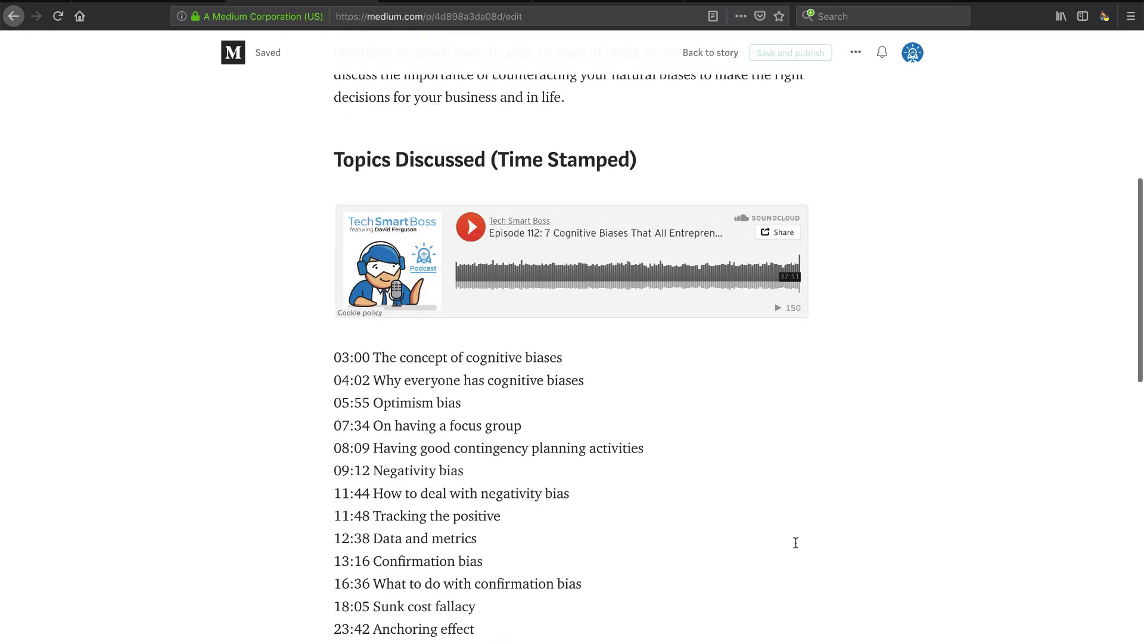
scroll(796, 542, "up", 5)
scroll(796, 543, "down", 4)
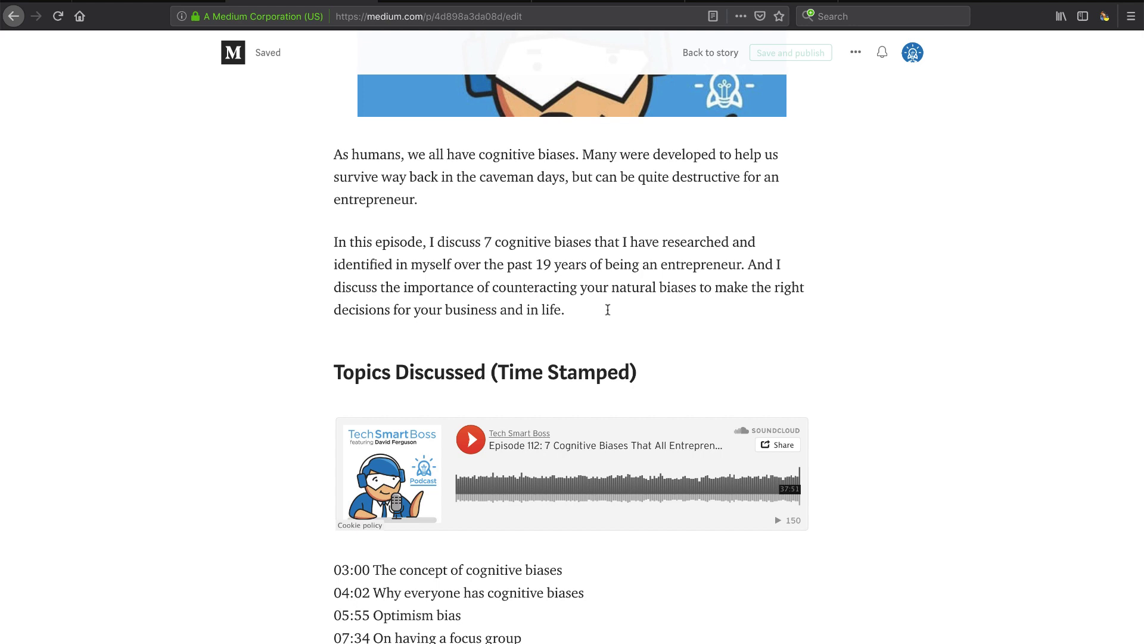
key("Return")
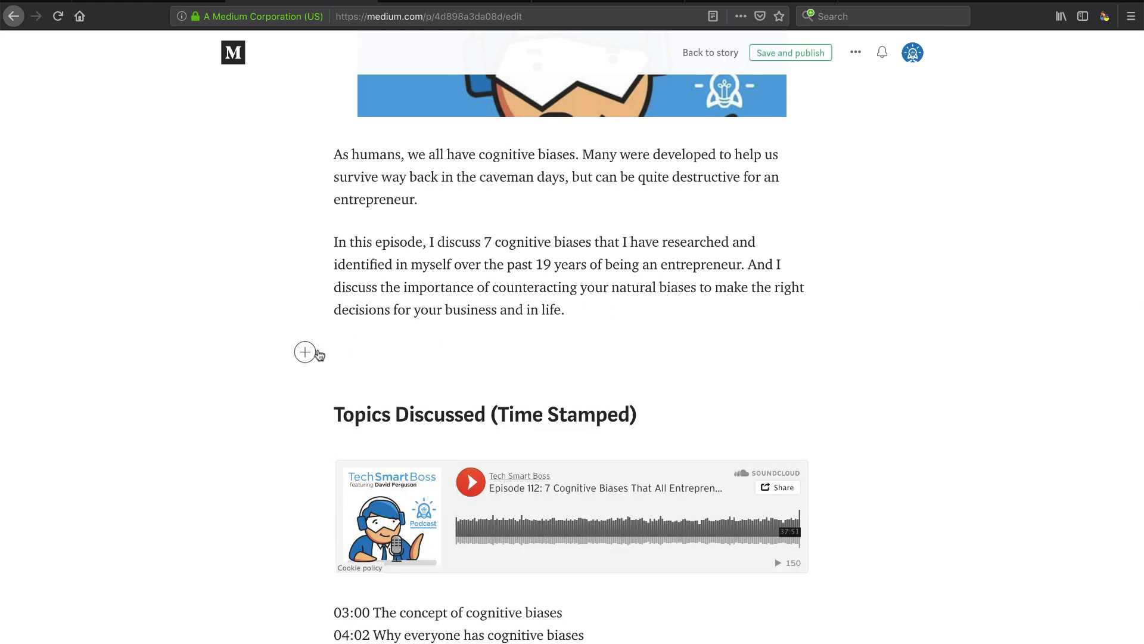
Step: Embed the copied Upscribe form URL in the new paragraph and publish the story
left_click(305, 352)
left_click(427, 352)
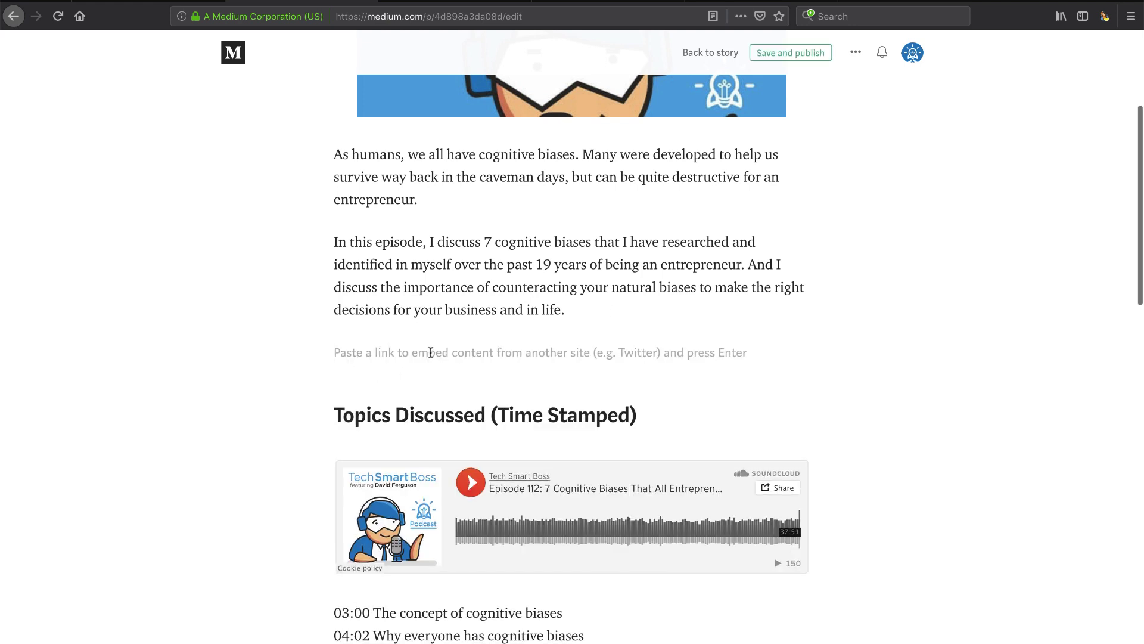
key("ctrl+v")
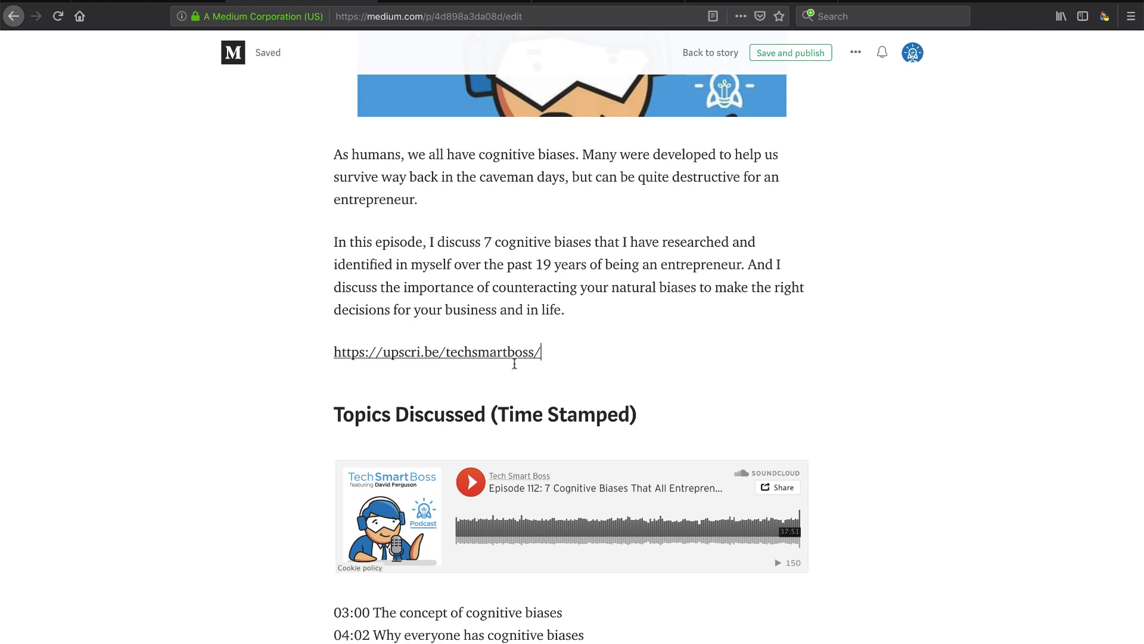
key("Return")
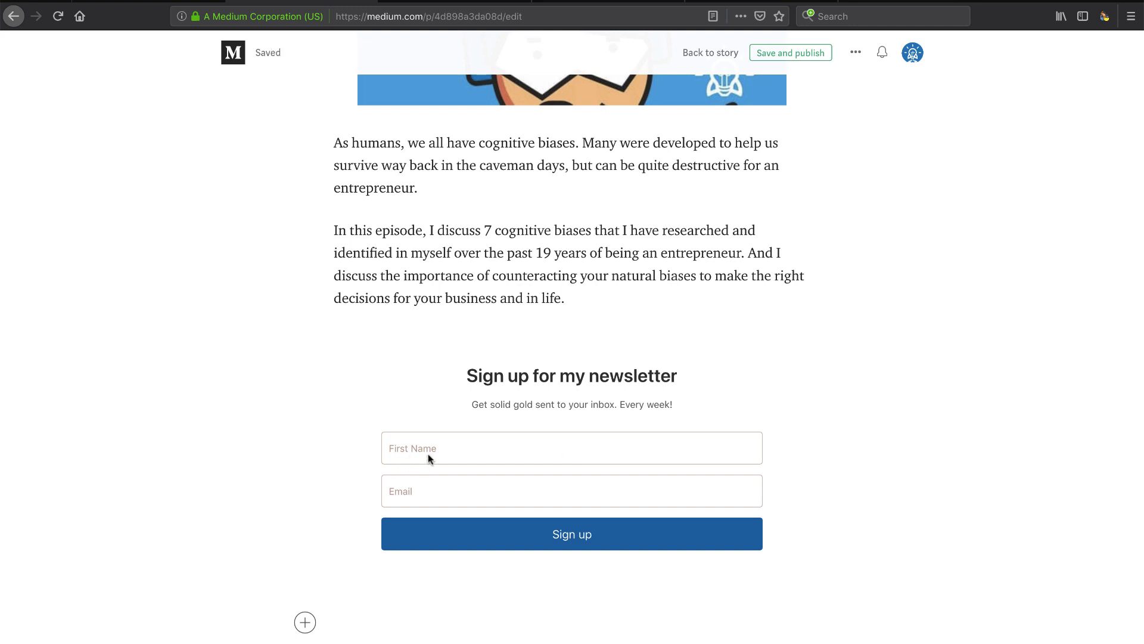
scroll(567, 431, "down", 1)
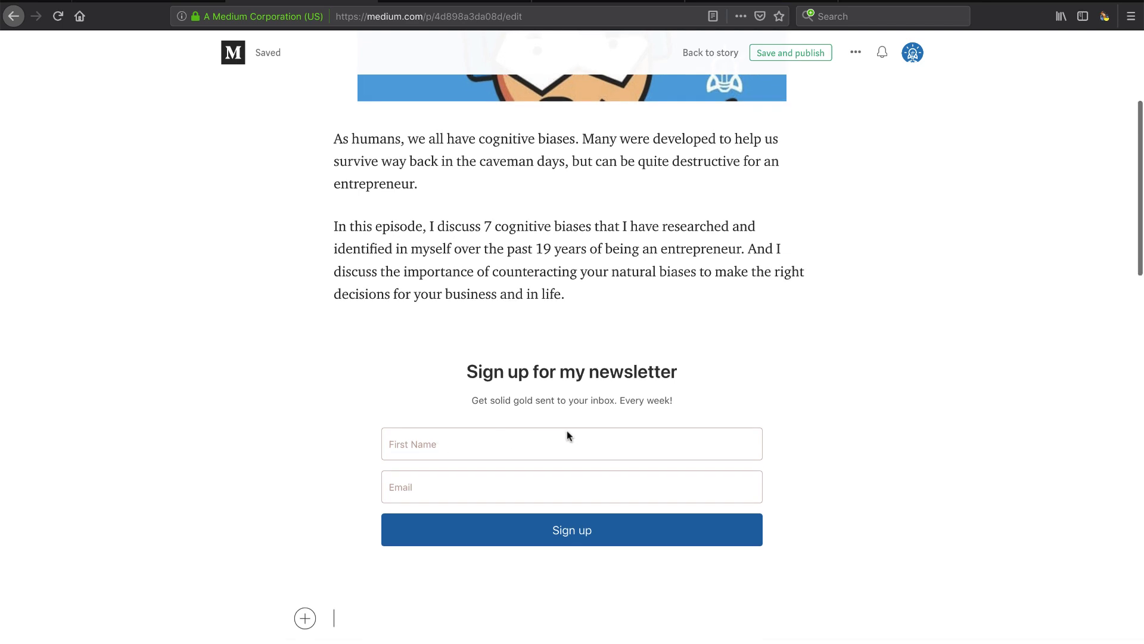
left_click(794, 53)
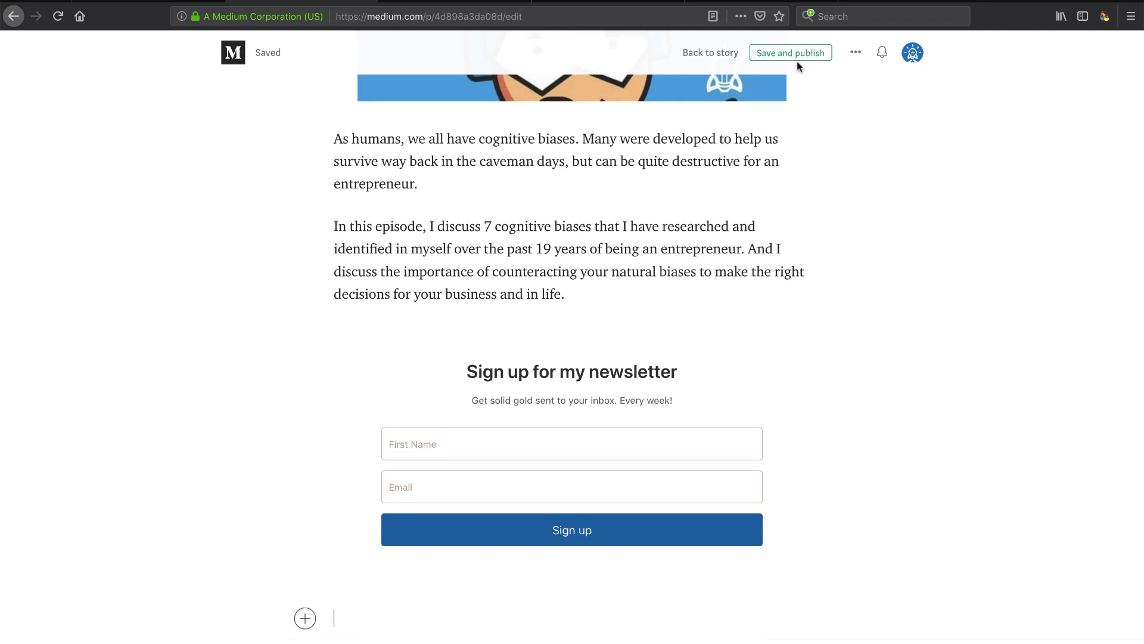
scroll(696, 390, "down", 5)
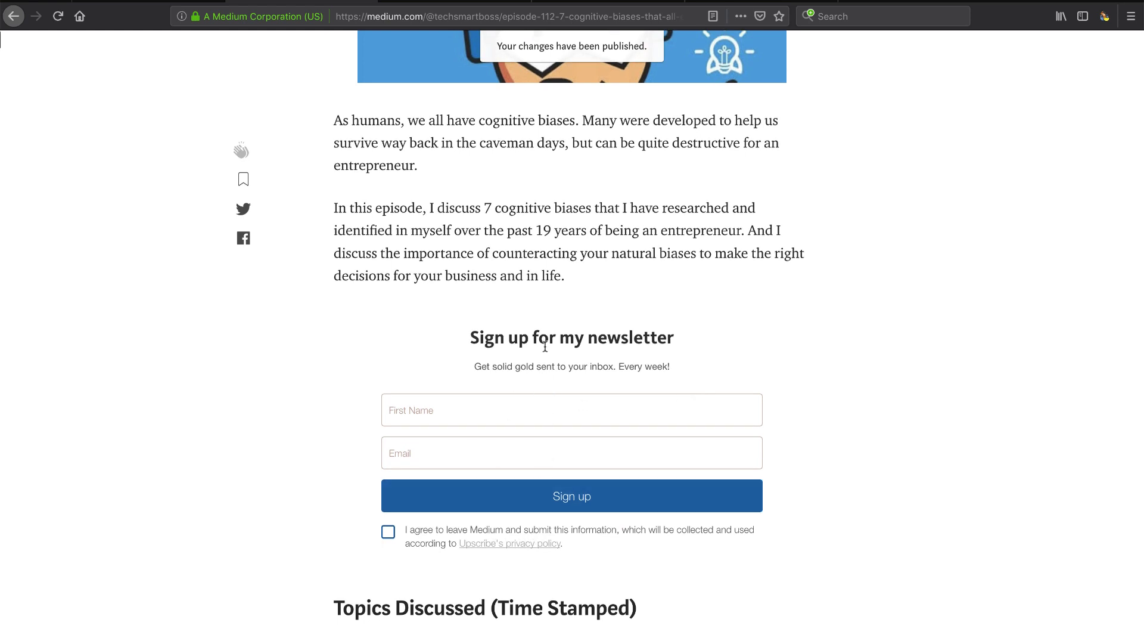
Step: Uncheck First Name under Additional Fields so the form asks only for Email, and save
left_click(148, 1)
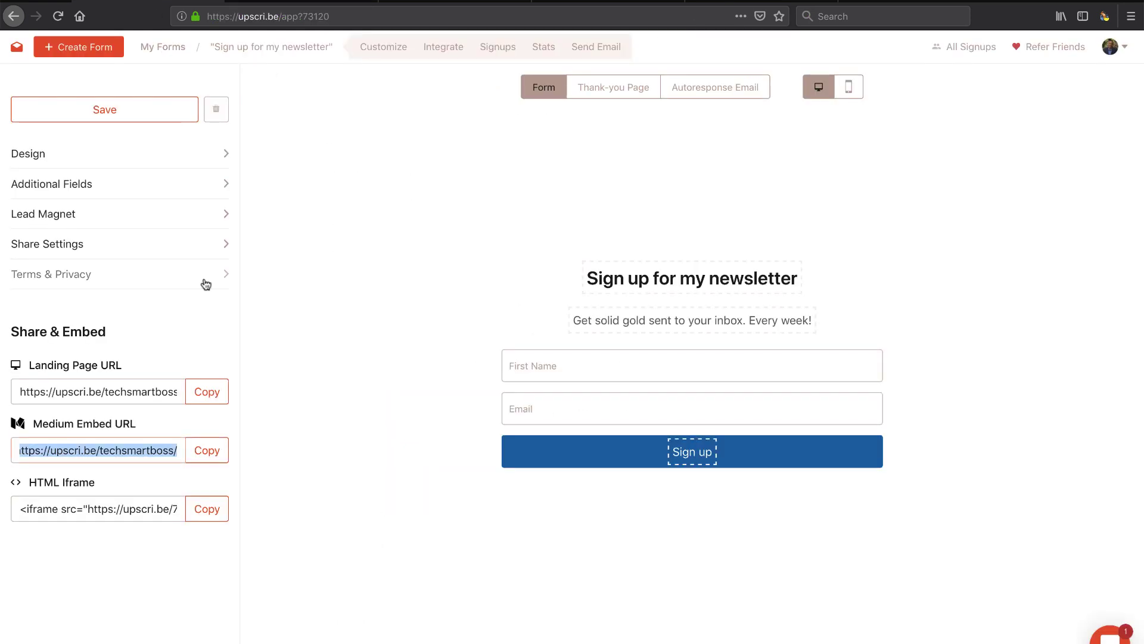
left_click(77, 184)
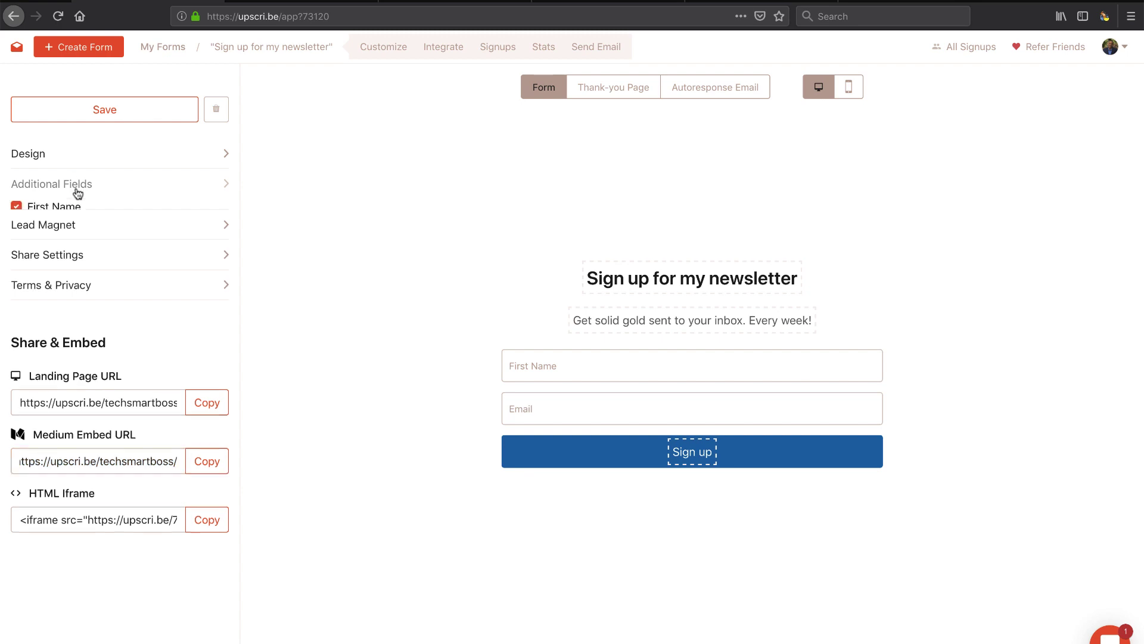
left_click(17, 207)
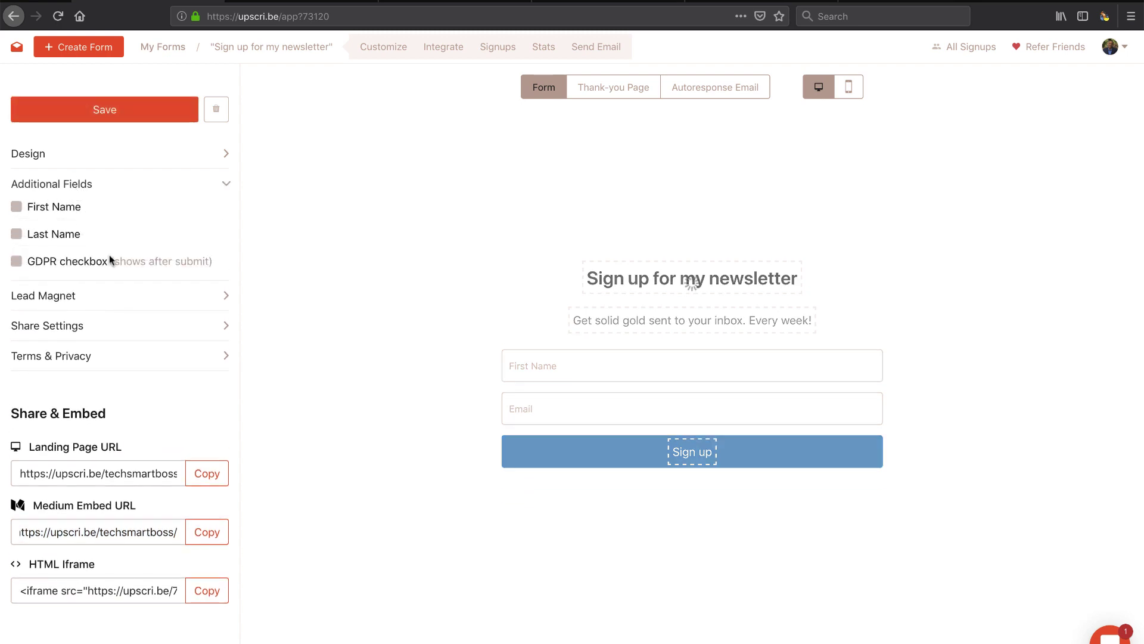
left_click(121, 115)
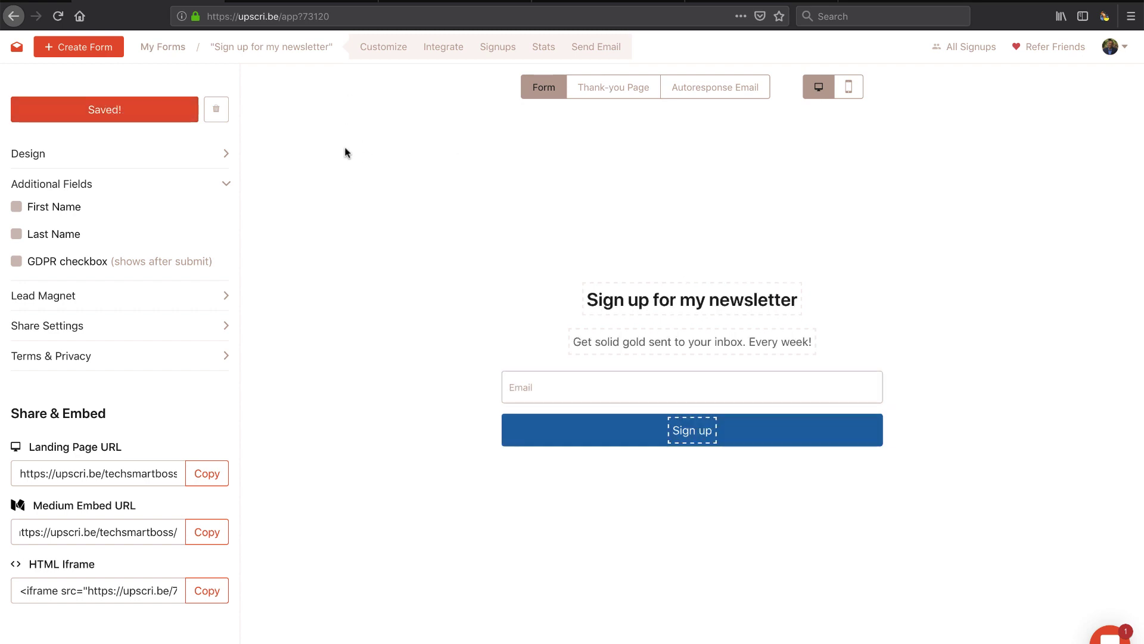
left_click(301, 3)
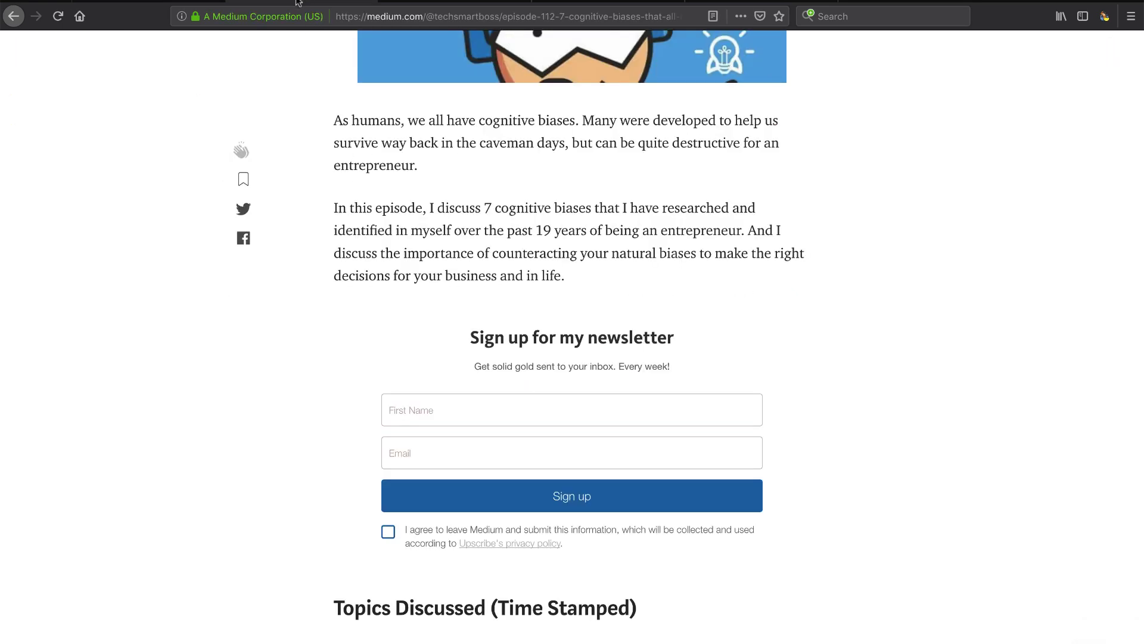
Step: Reload the Medium story to show the email-only form, then view Revue's subscriber list
left_click(56, 20)
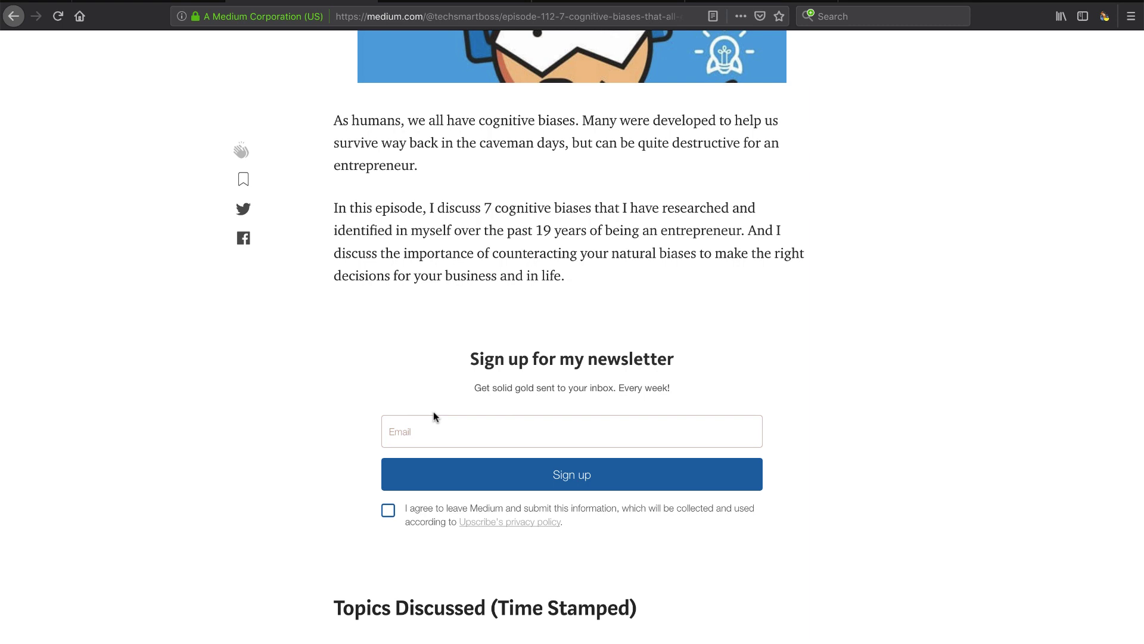
left_click(148, 2)
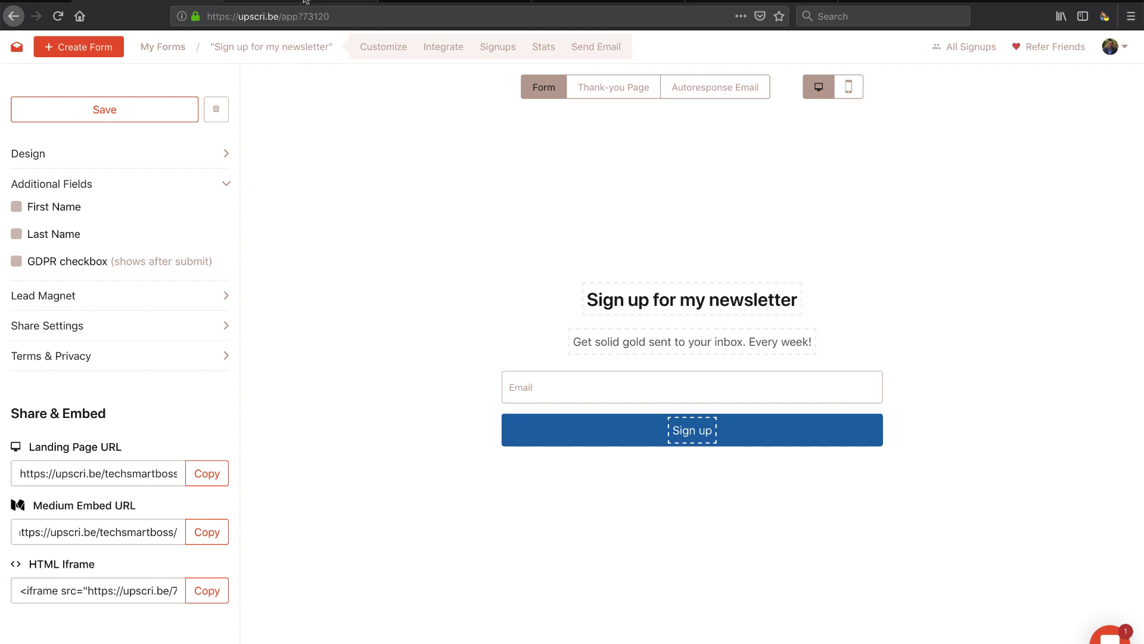
left_click(301, 2)
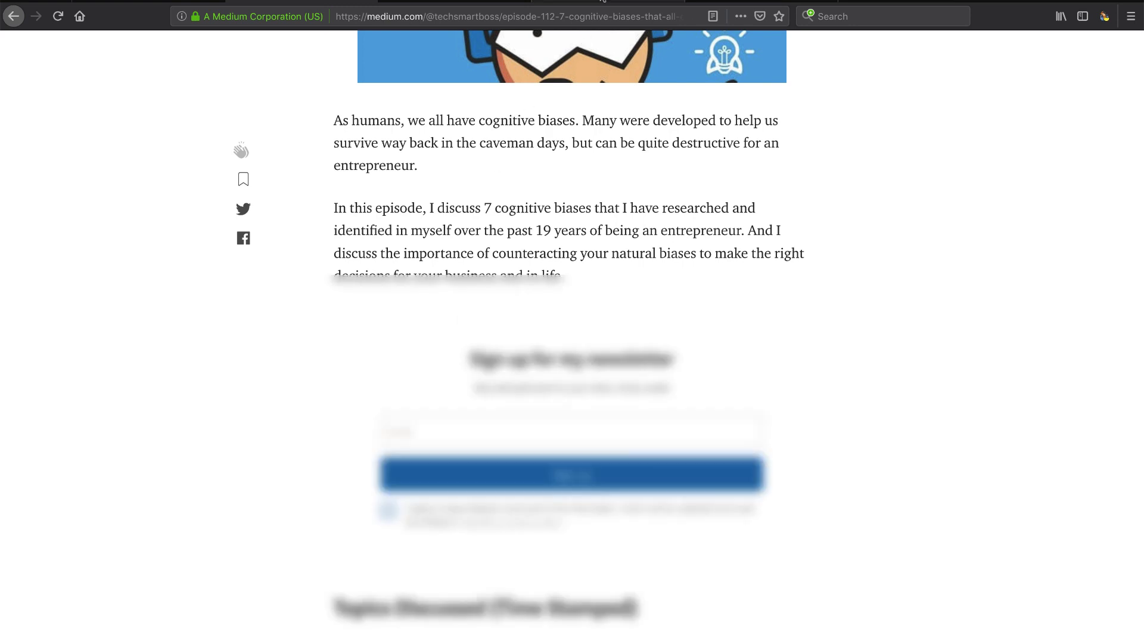
left_click(601, 2)
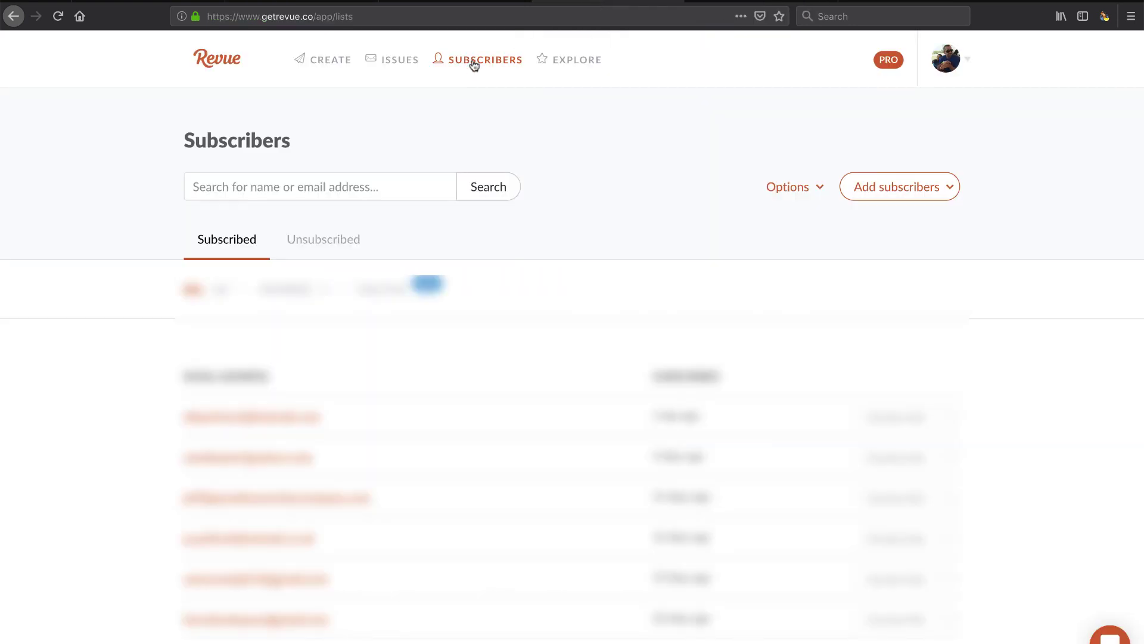
Step: Submit a test email address through the story's signup form with the consent box ticked
left_click(299, 1)
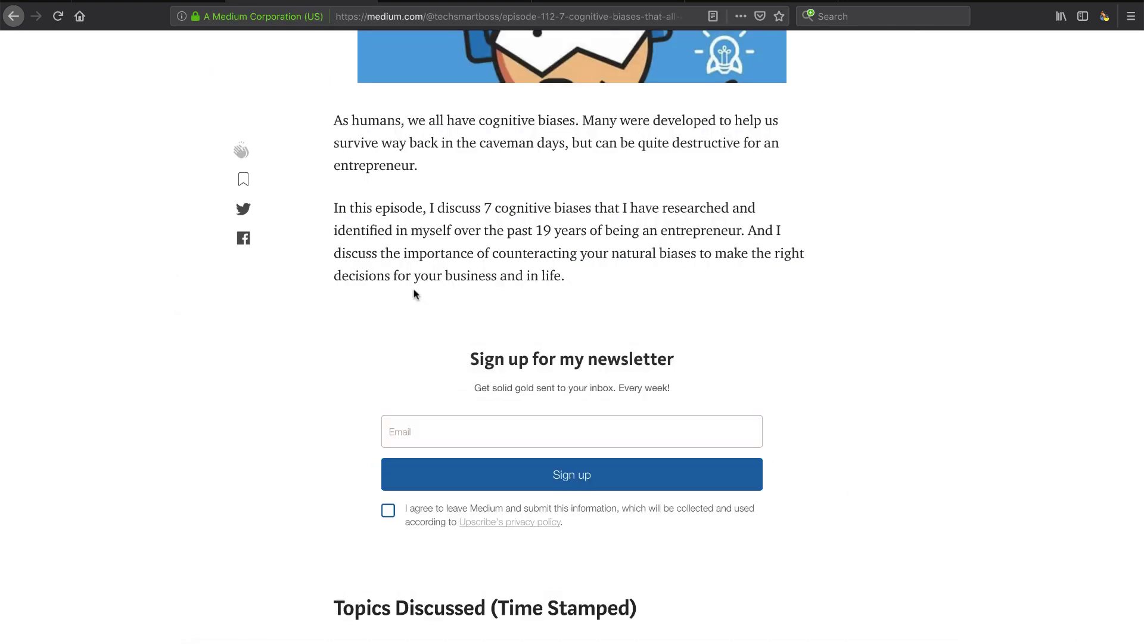
left_click(443, 433)
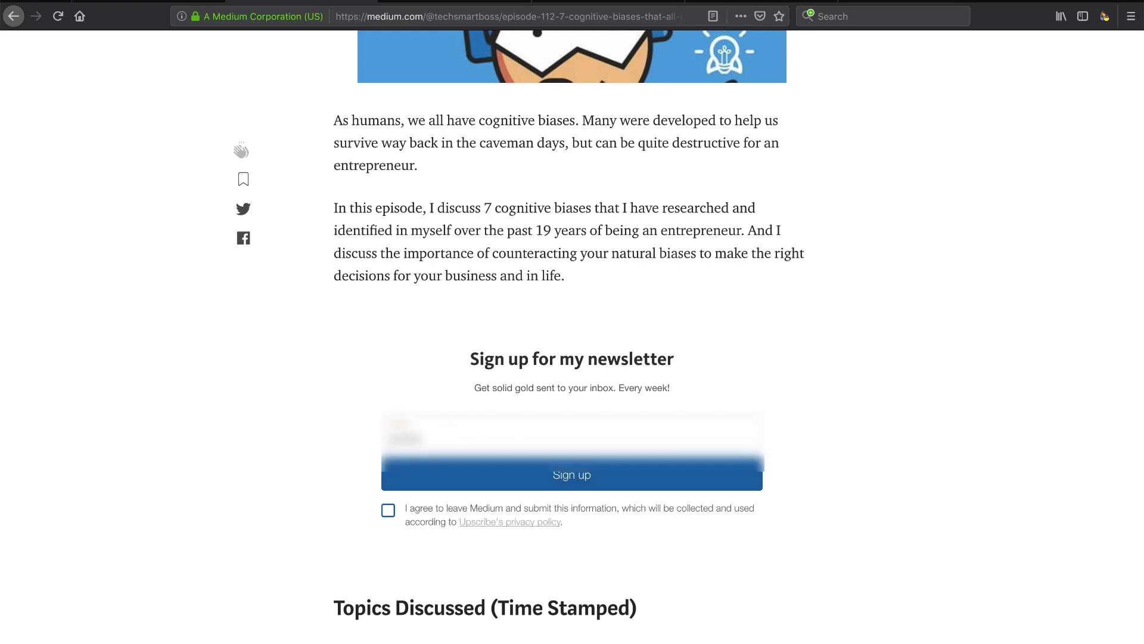
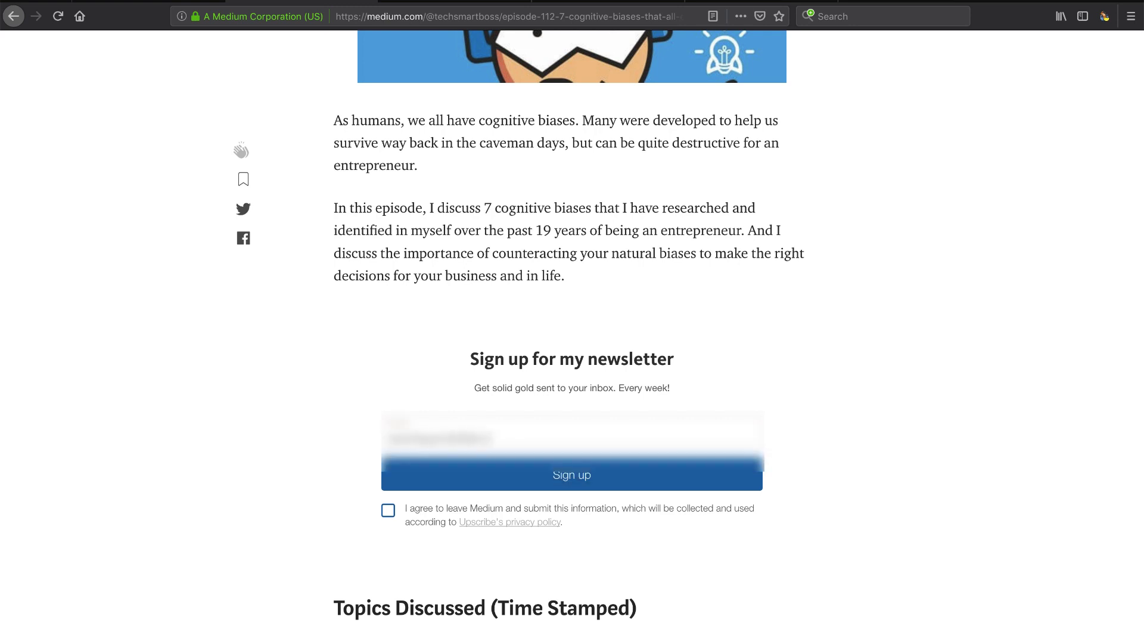
left_click(388, 510)
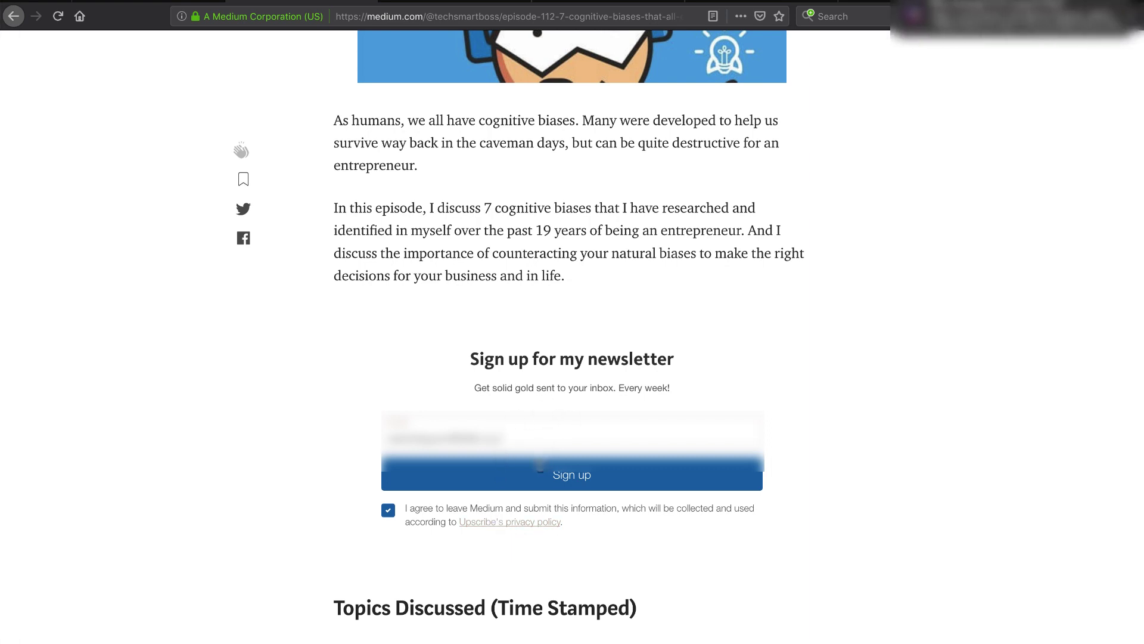
left_click(559, 481)
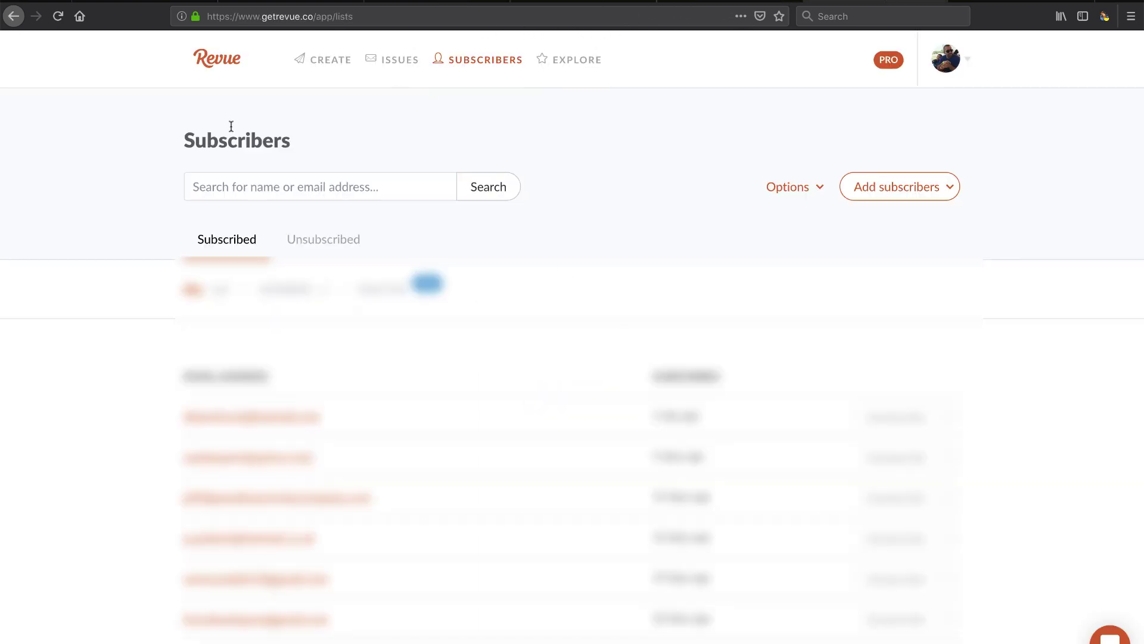
Step: Refresh Revue, then use Sync to Revue on Upscribe's Signups list and reload it
left_click(58, 18)
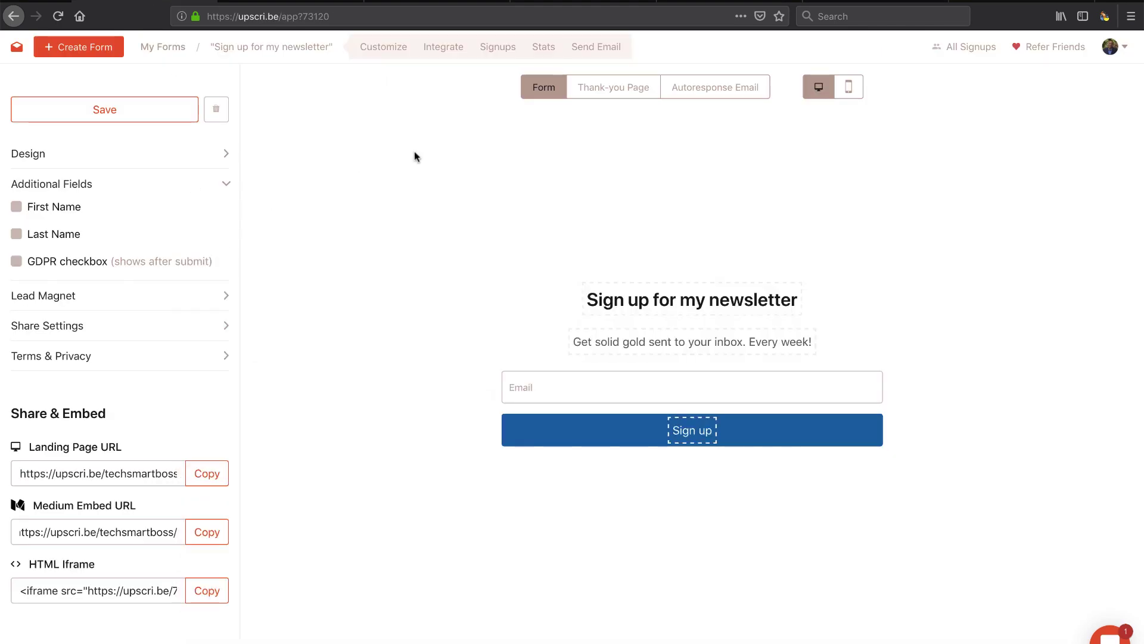
left_click(499, 47)
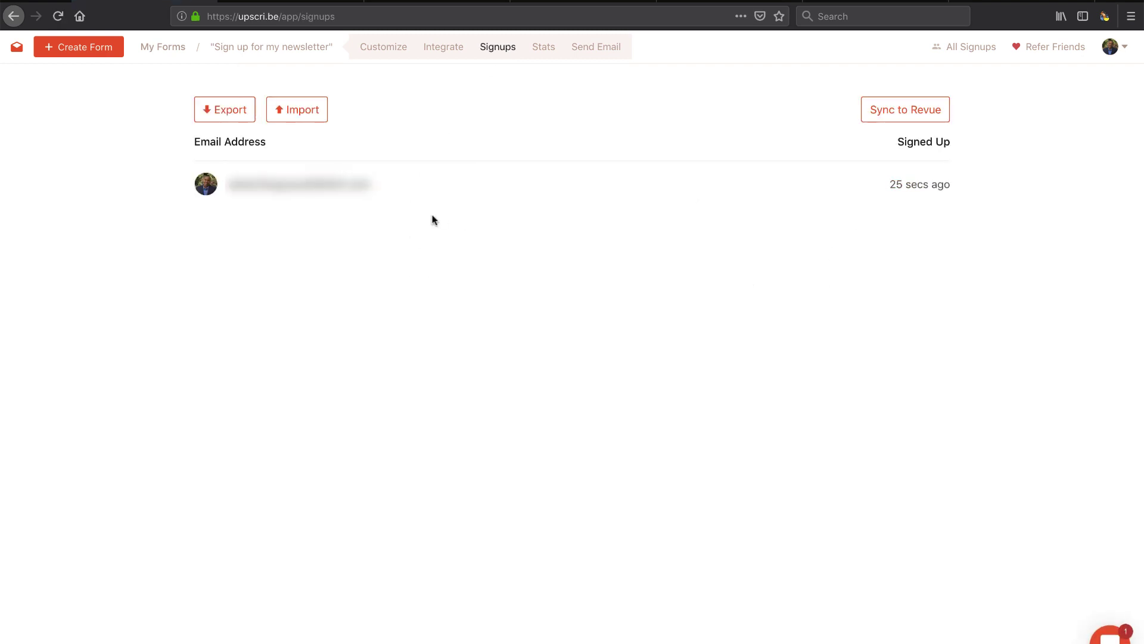
left_click(904, 117)
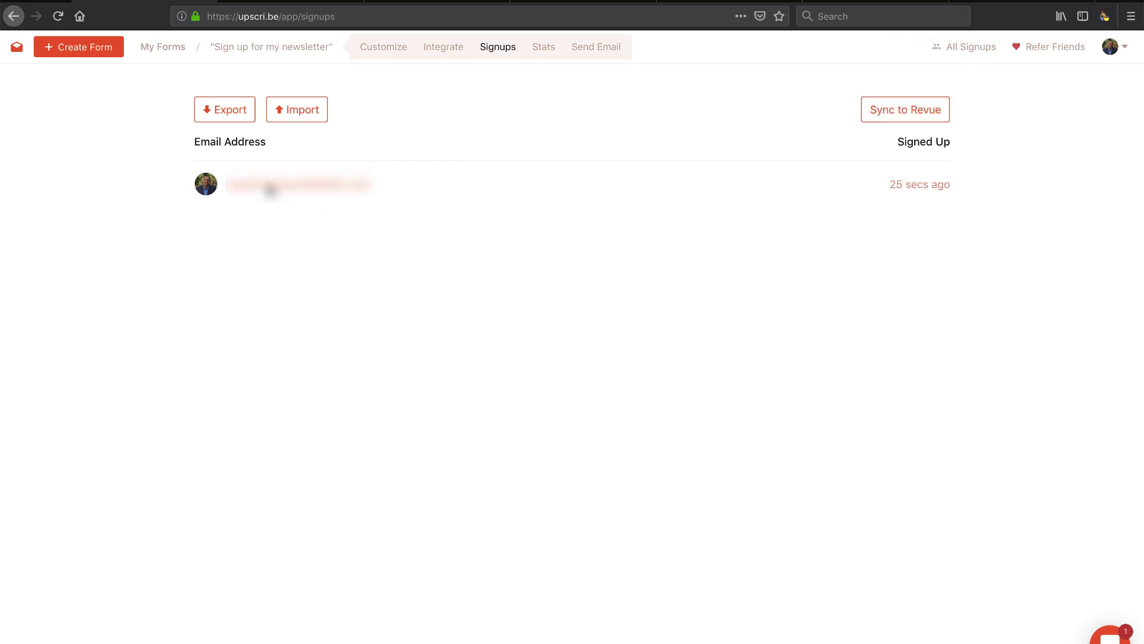
left_click(906, 110)
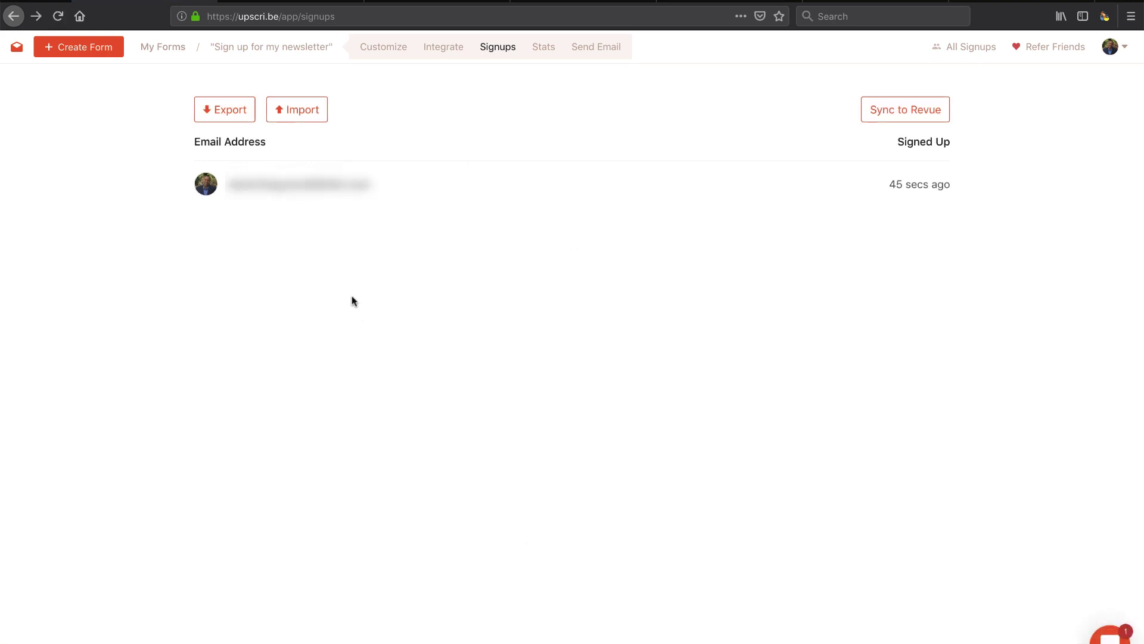
key("ctrl+r")
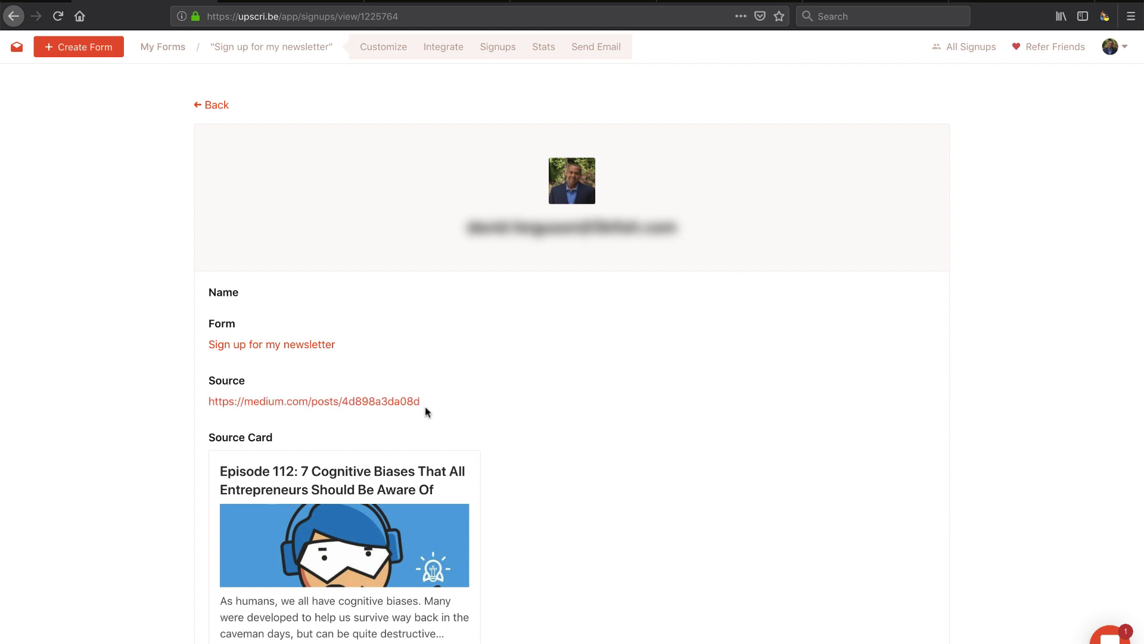
Step: Review the signup's details, refresh Revue's subscriber list to check the sync, and return
scroll(425, 411, "down", 2)
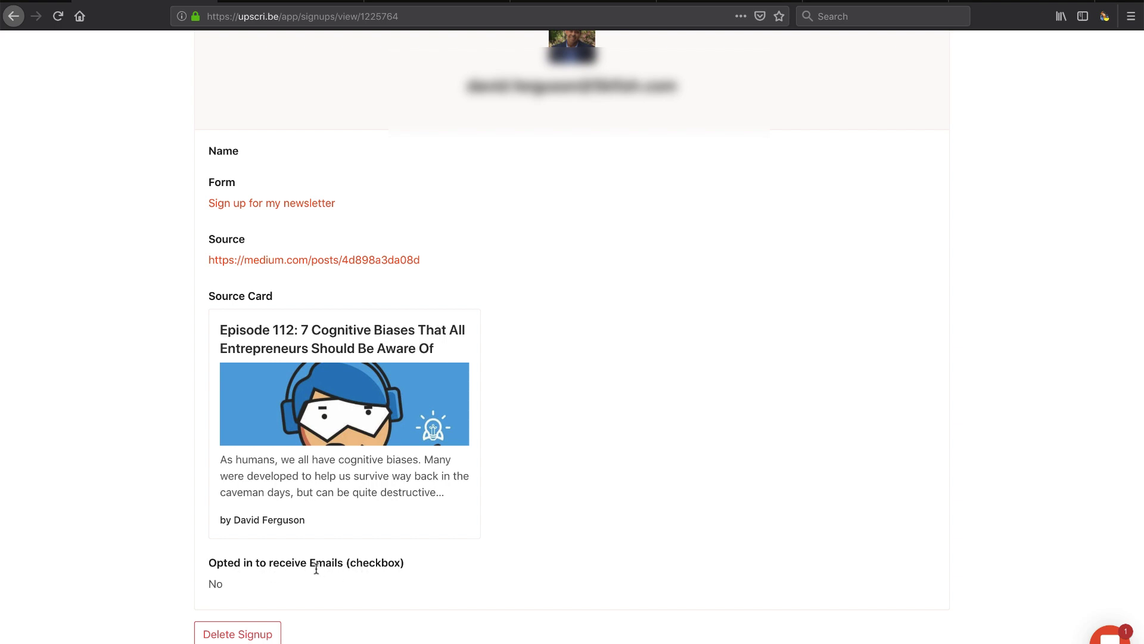
scroll(316, 568, "up", 2)
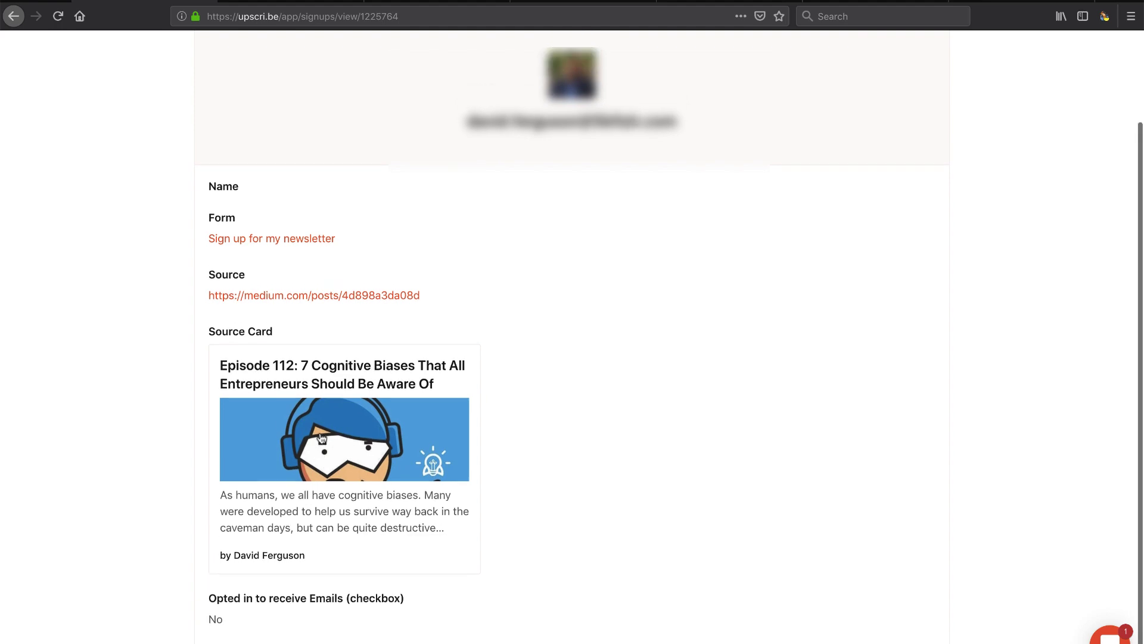
scroll(321, 438, "down", 2)
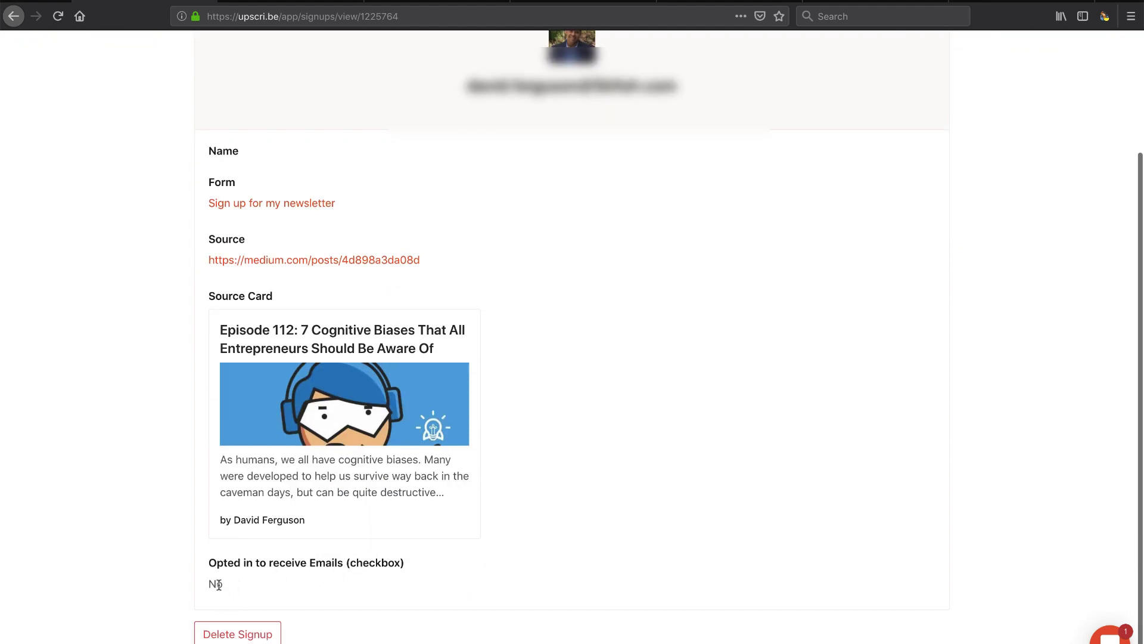
scroll(239, 568, "up", 5)
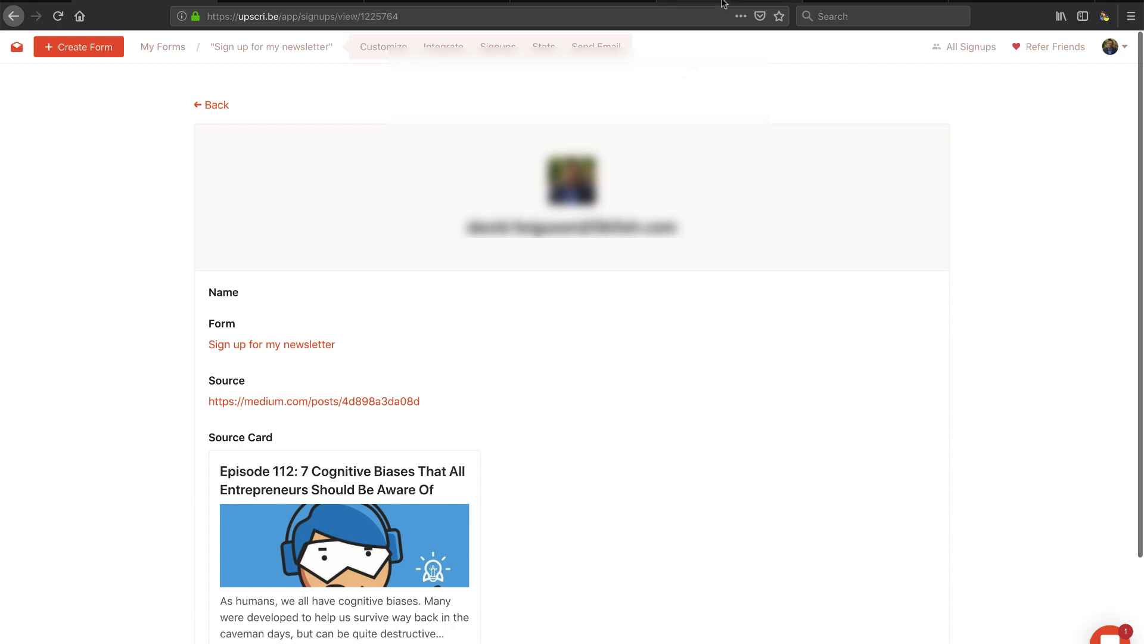
left_click(873, 3)
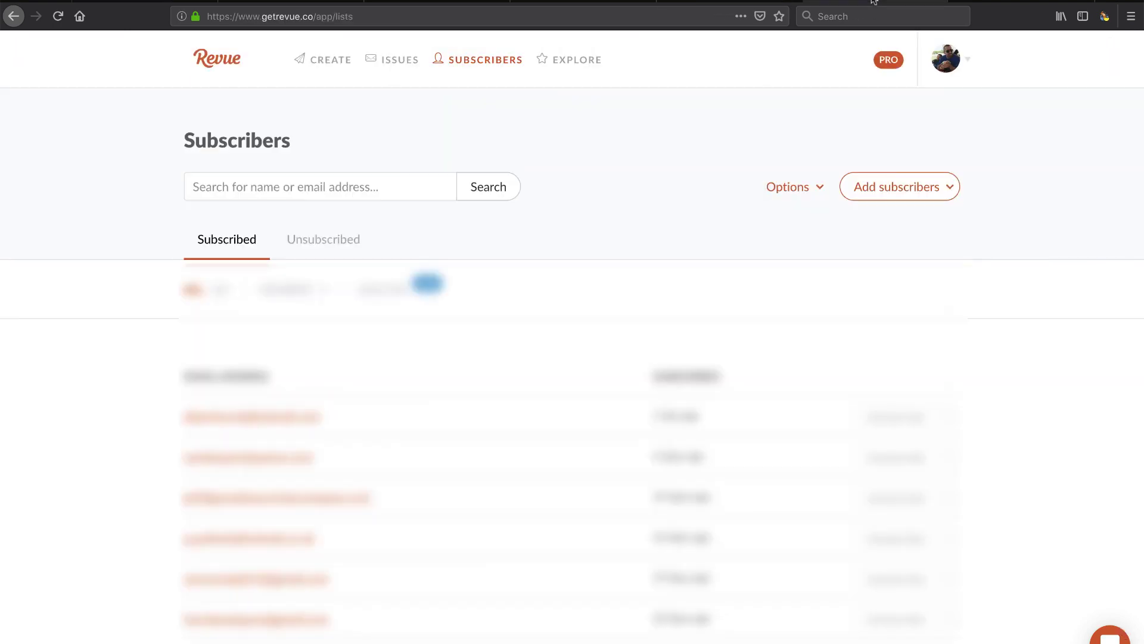
left_click(61, 24)
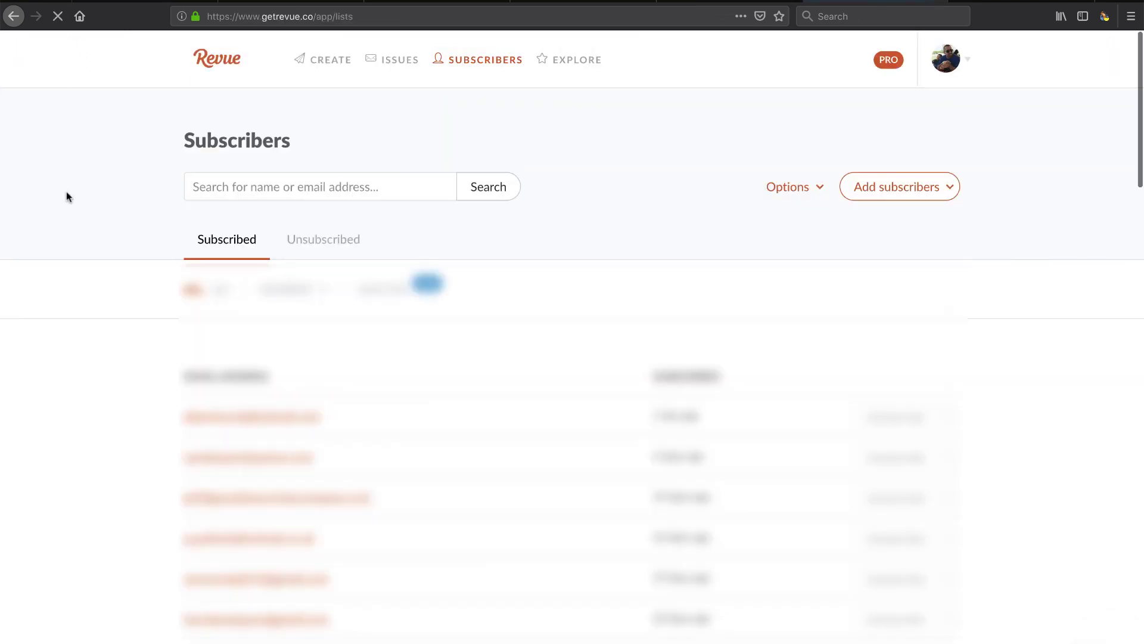
left_click(196, 2)
scroll(400, 331, "down", 3)
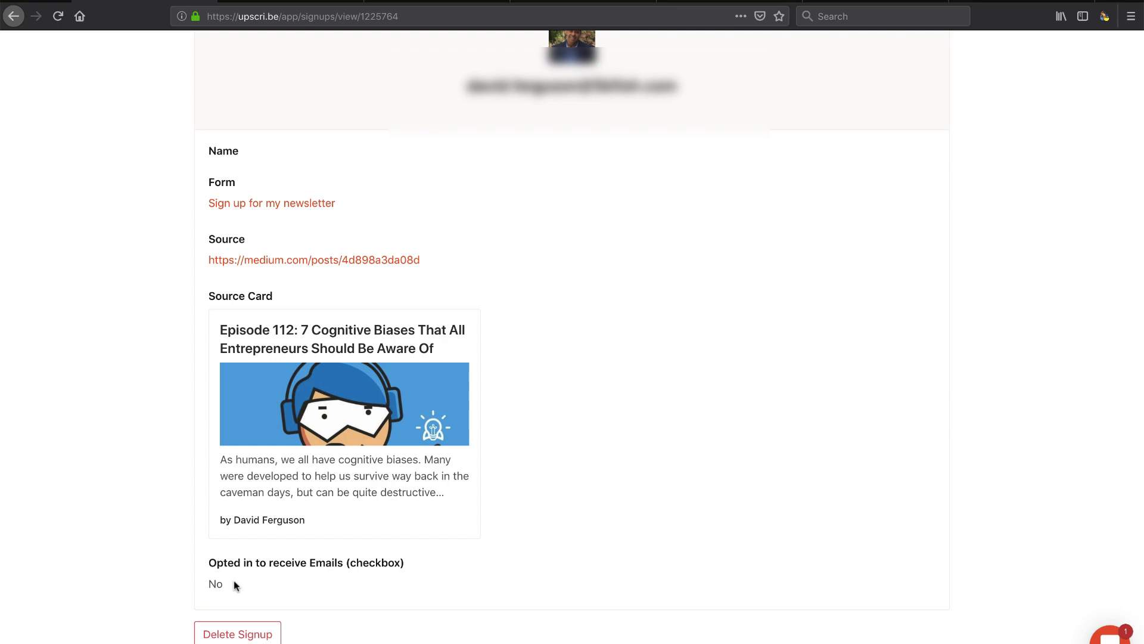
scroll(234, 581, "up", 3)
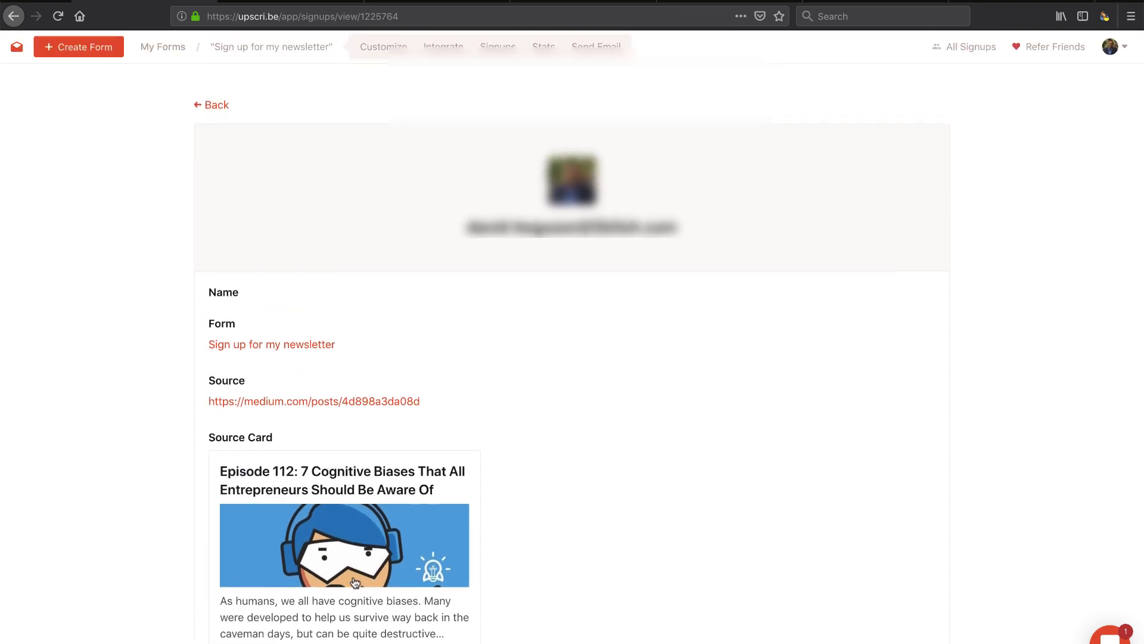
scroll(355, 583, "down", 3)
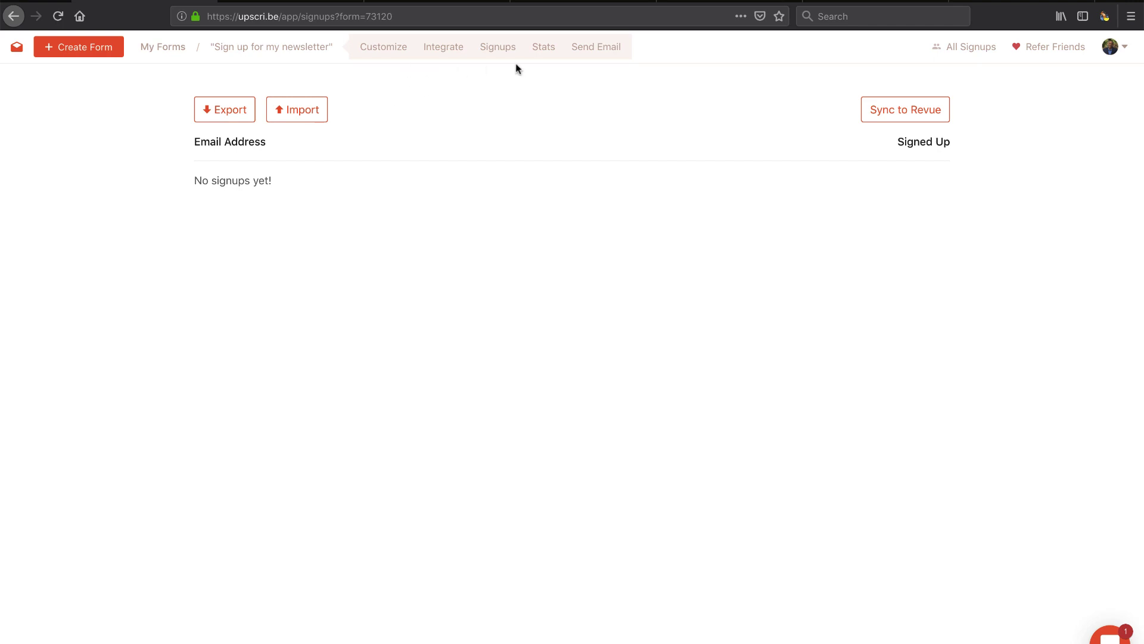
Step: Review the form's Revue List integration and the other available services, then go to My Forms
left_click(443, 53)
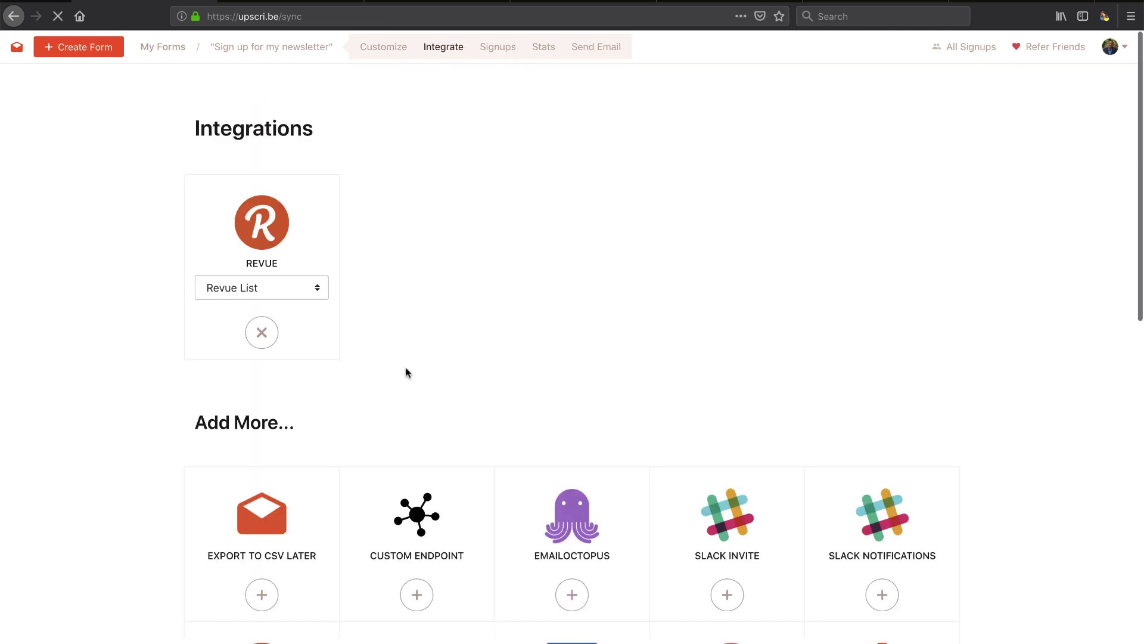
scroll(370, 467, "down", 6)
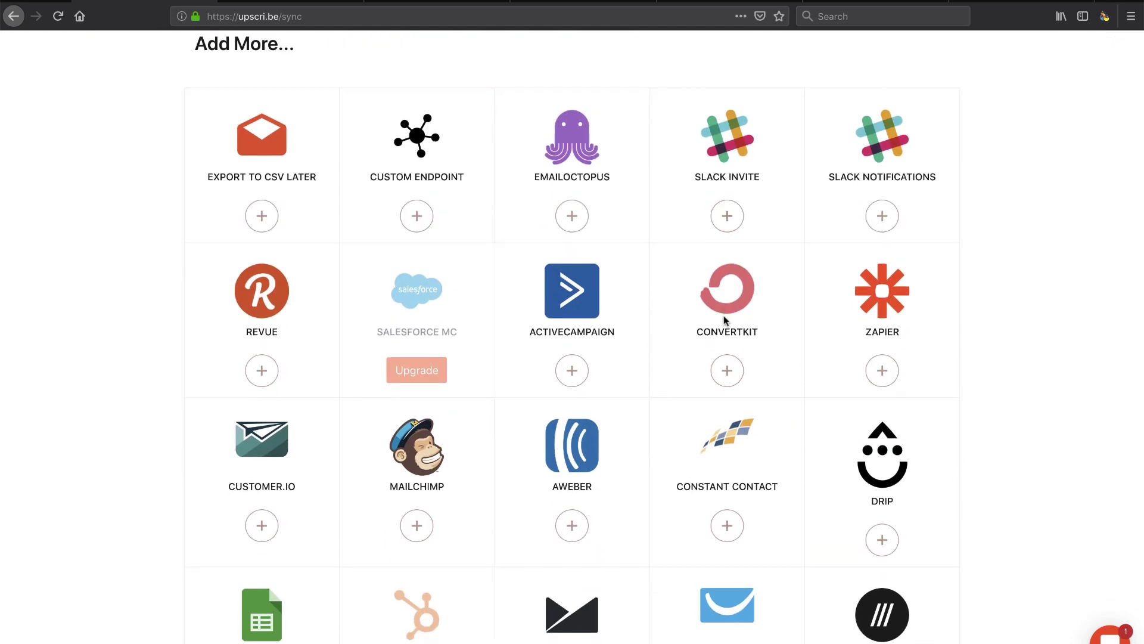
scroll(725, 321, "down", 2)
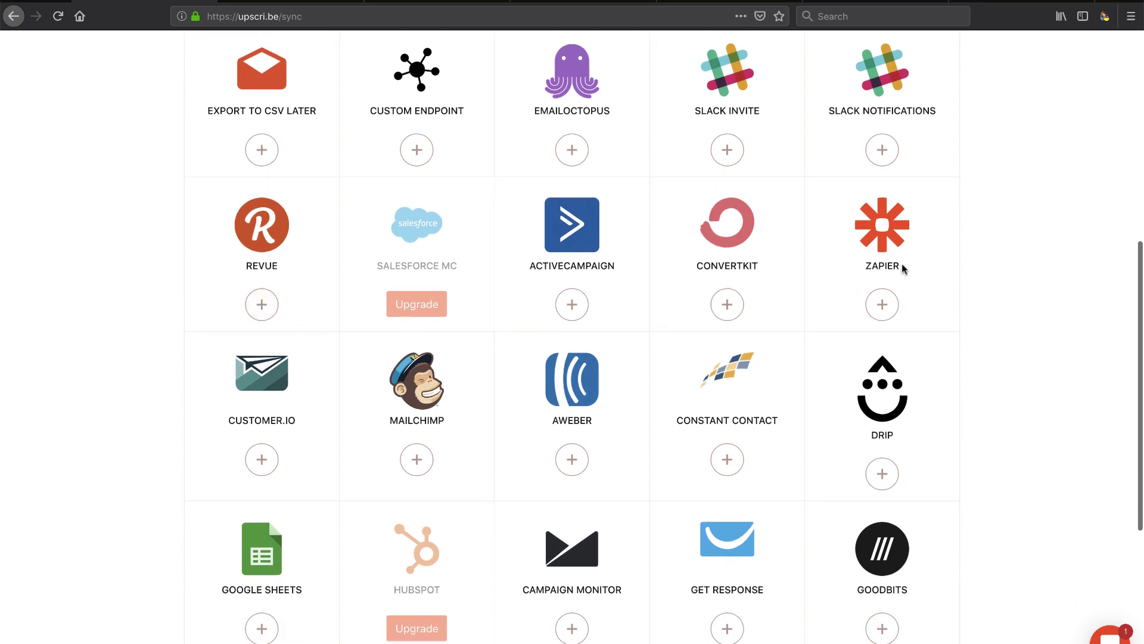
scroll(949, 291, "up", 2)
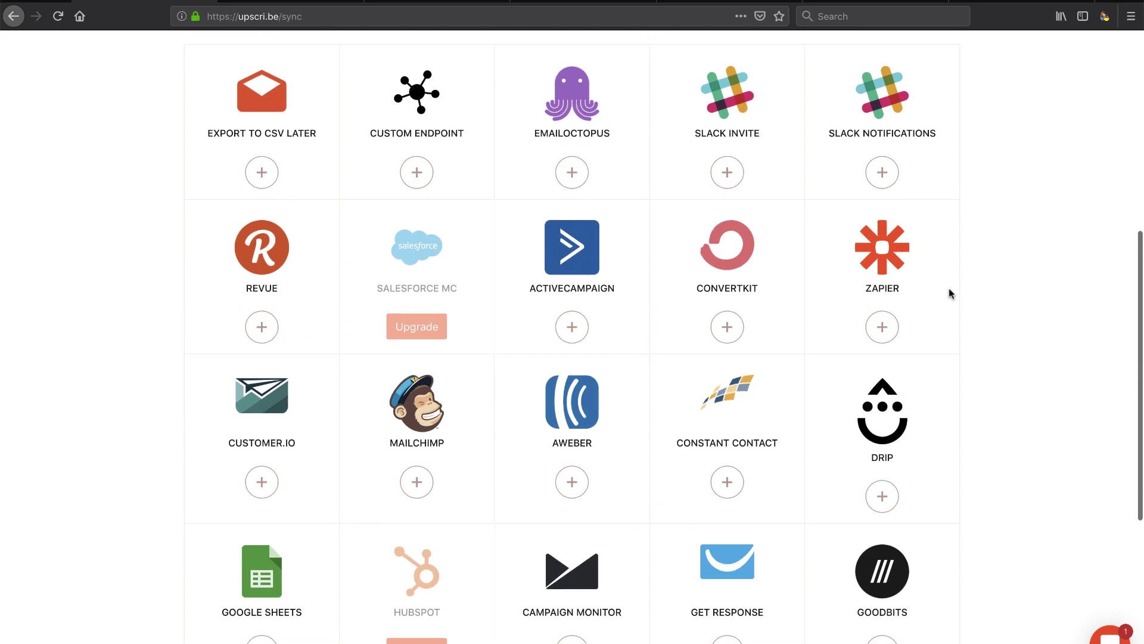
scroll(949, 293, "up", 2)
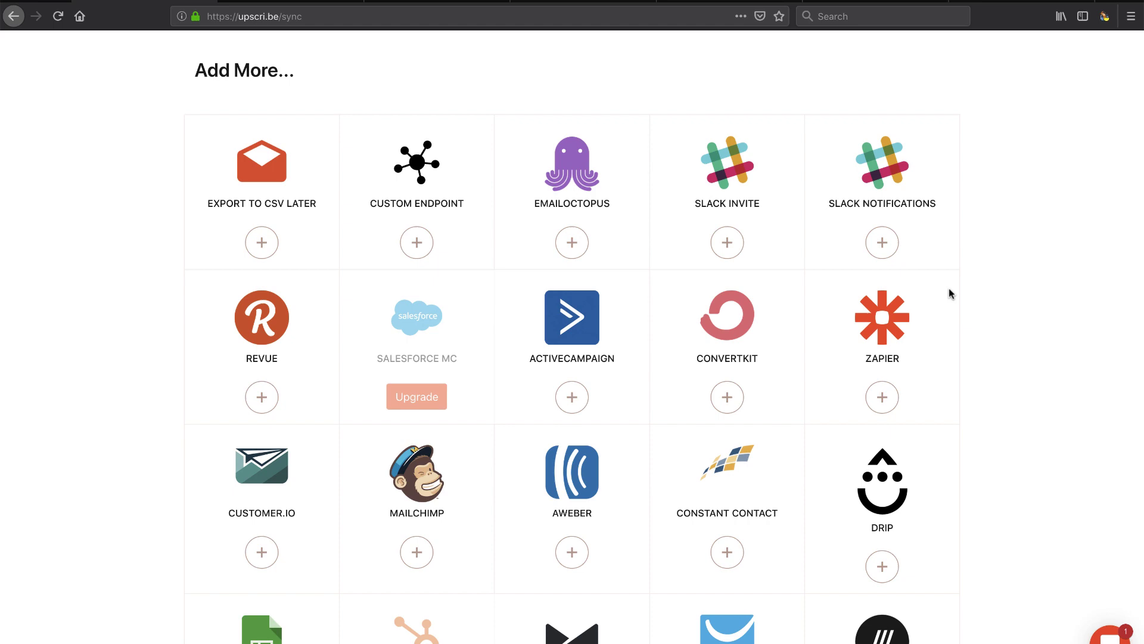
scroll(949, 289, "up", 5)
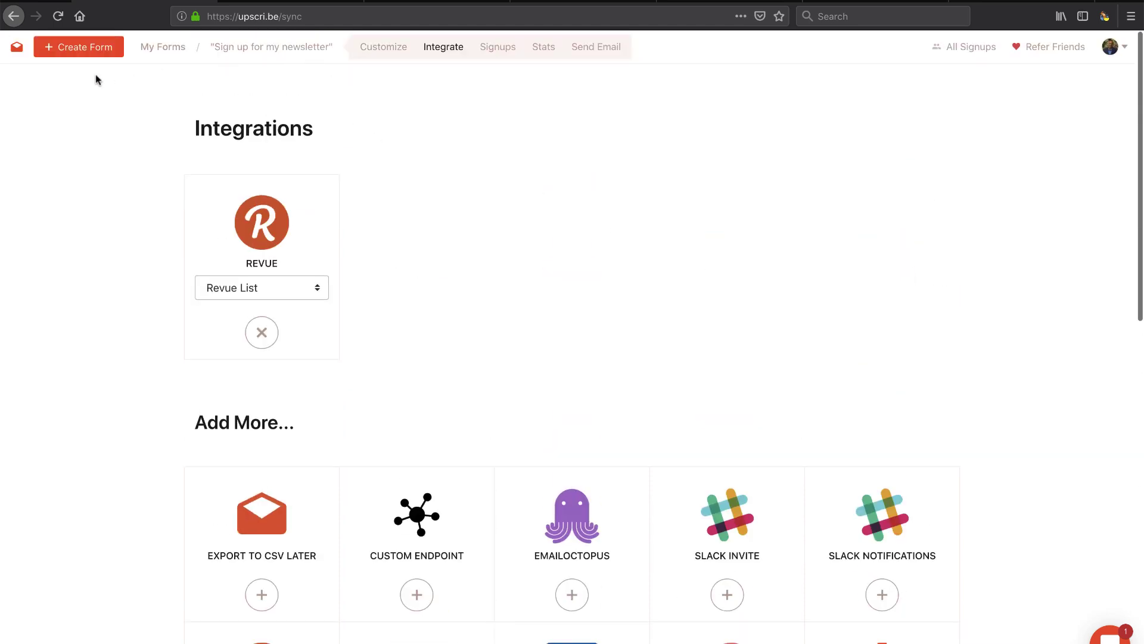
left_click(389, 49)
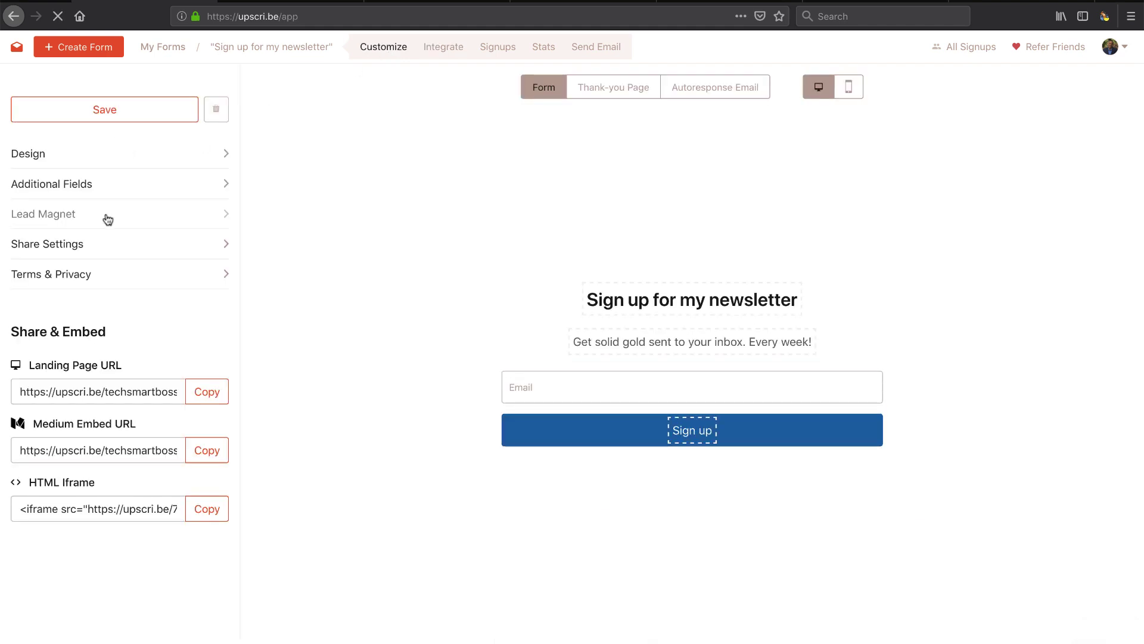
left_click(166, 54)
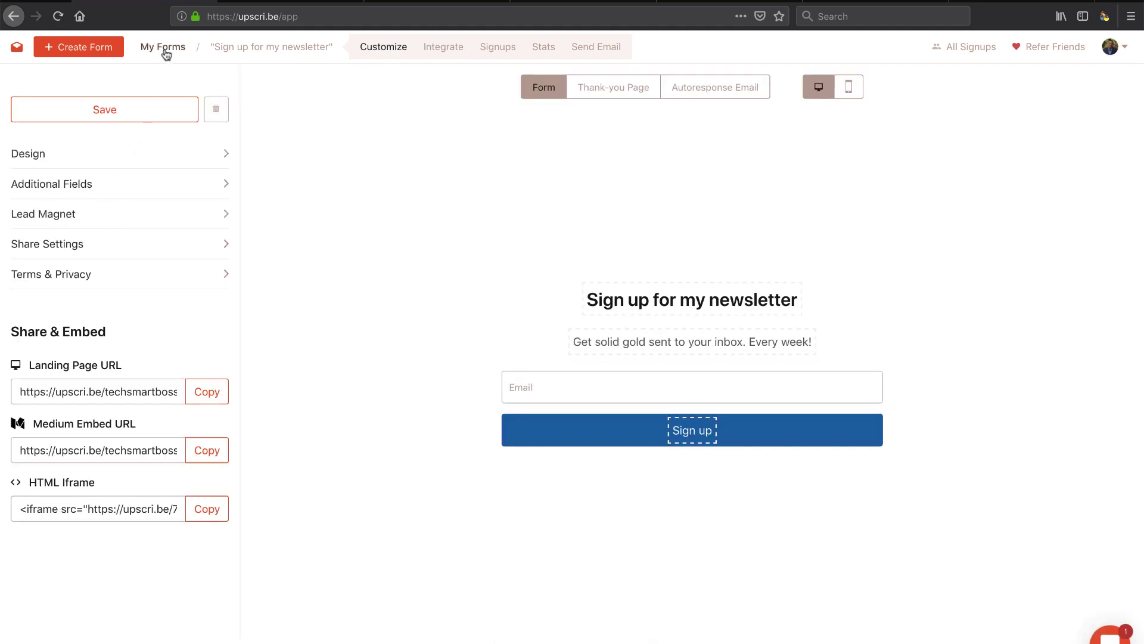